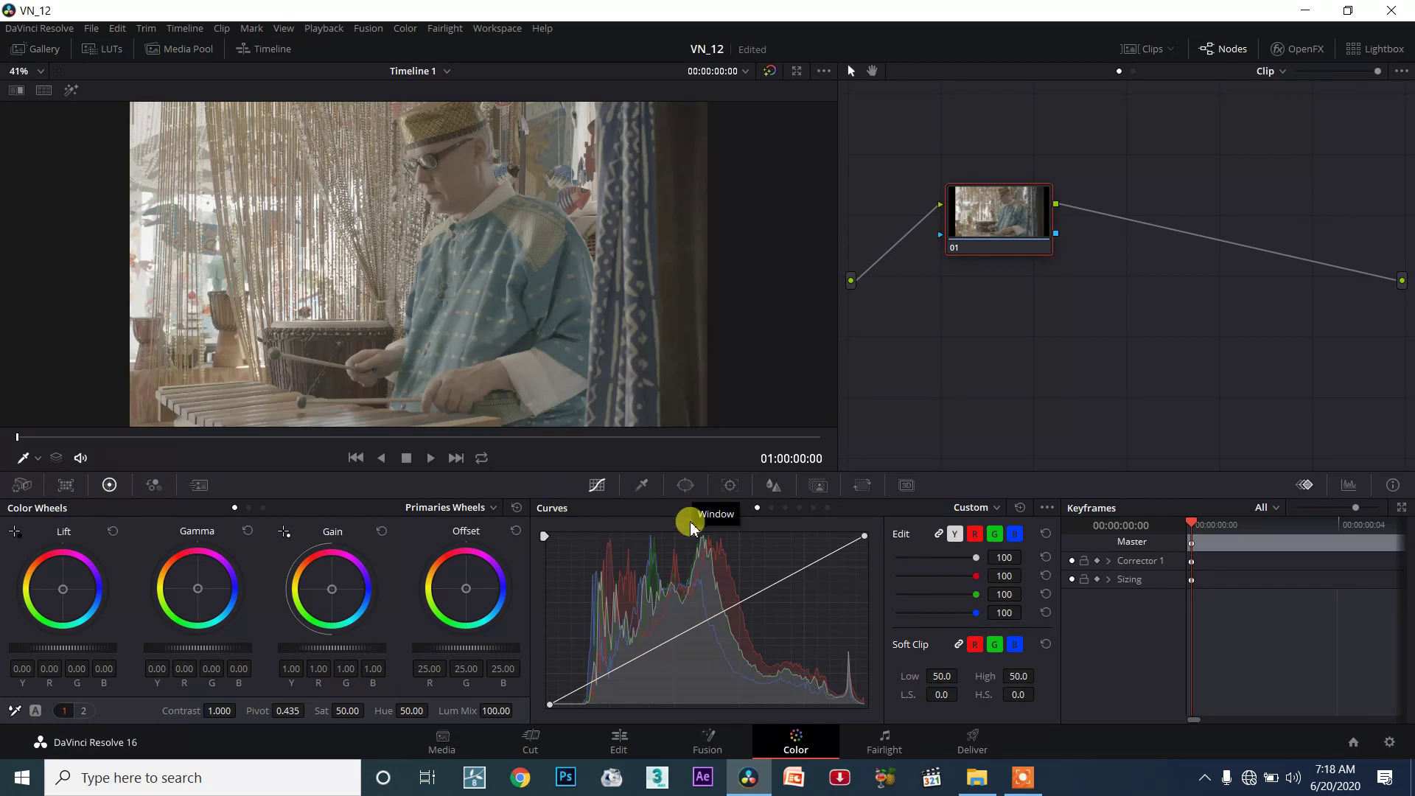
# Step: Show node 01's Window palette and browse its linear, circle, polygon, curve and gradient shapes
pyautogui.click(689, 487)
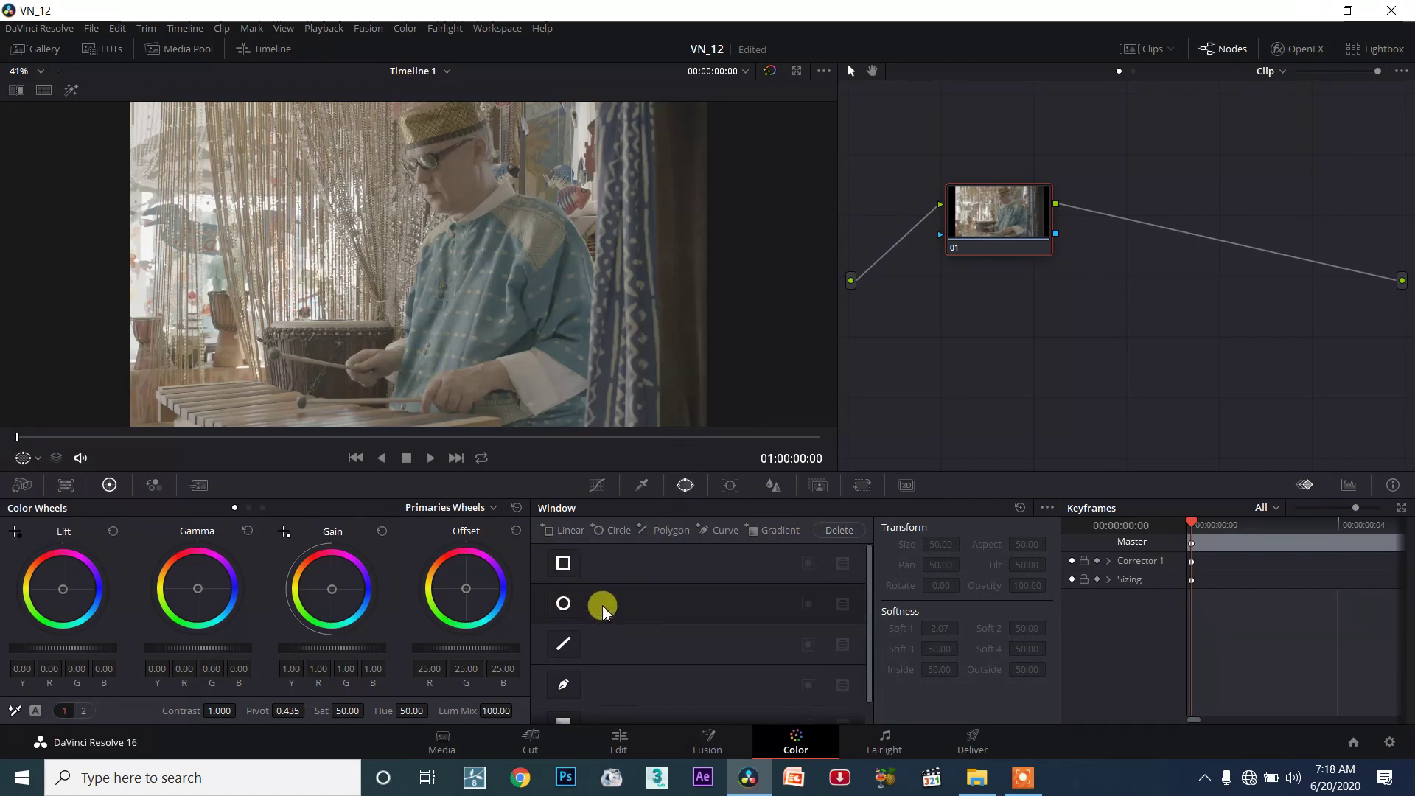
pyautogui.scroll(-1, 629, 664)
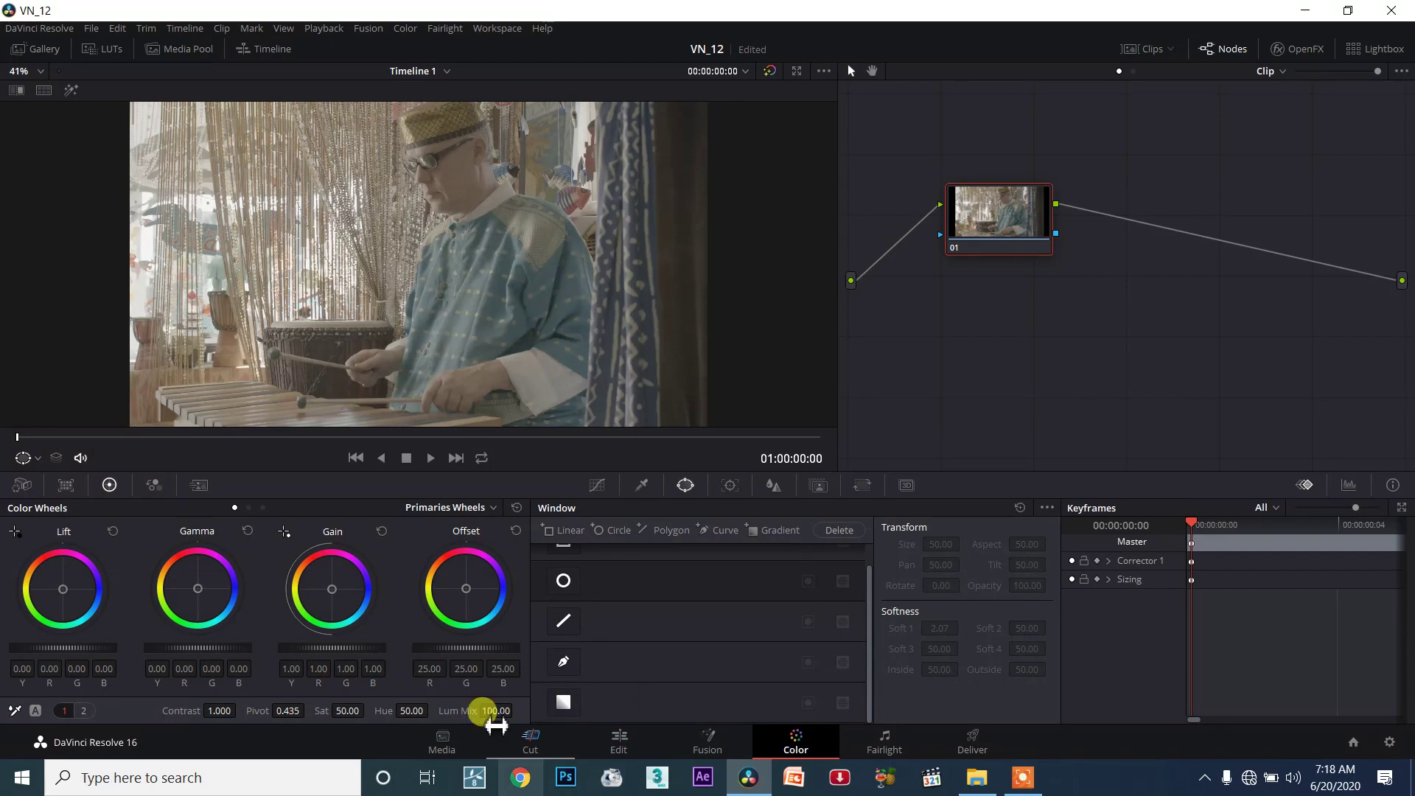
pyautogui.scroll(1, 719, 712)
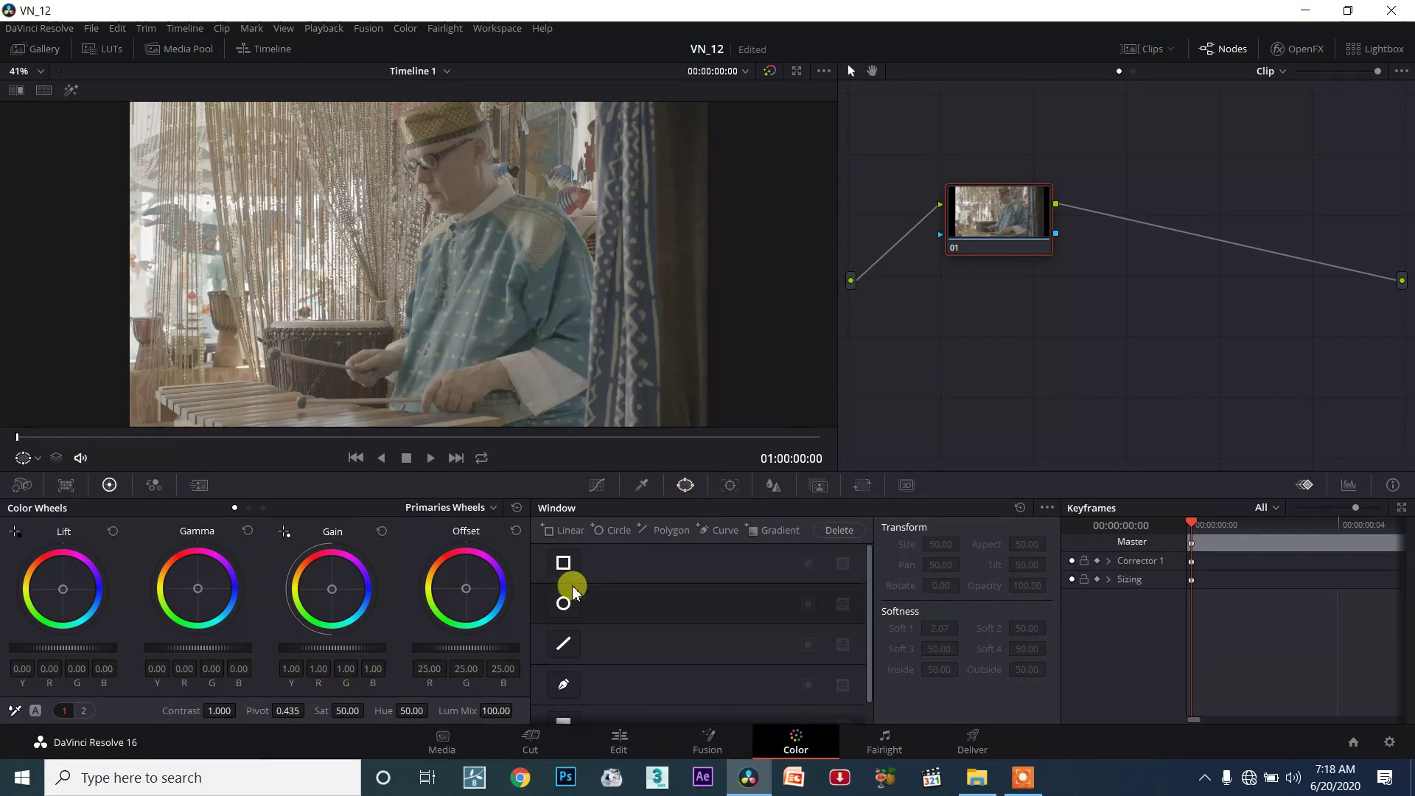
pyautogui.scroll(-1, 615, 701)
pyautogui.scroll(1, 600, 589)
pyautogui.scroll(-1, 610, 696)
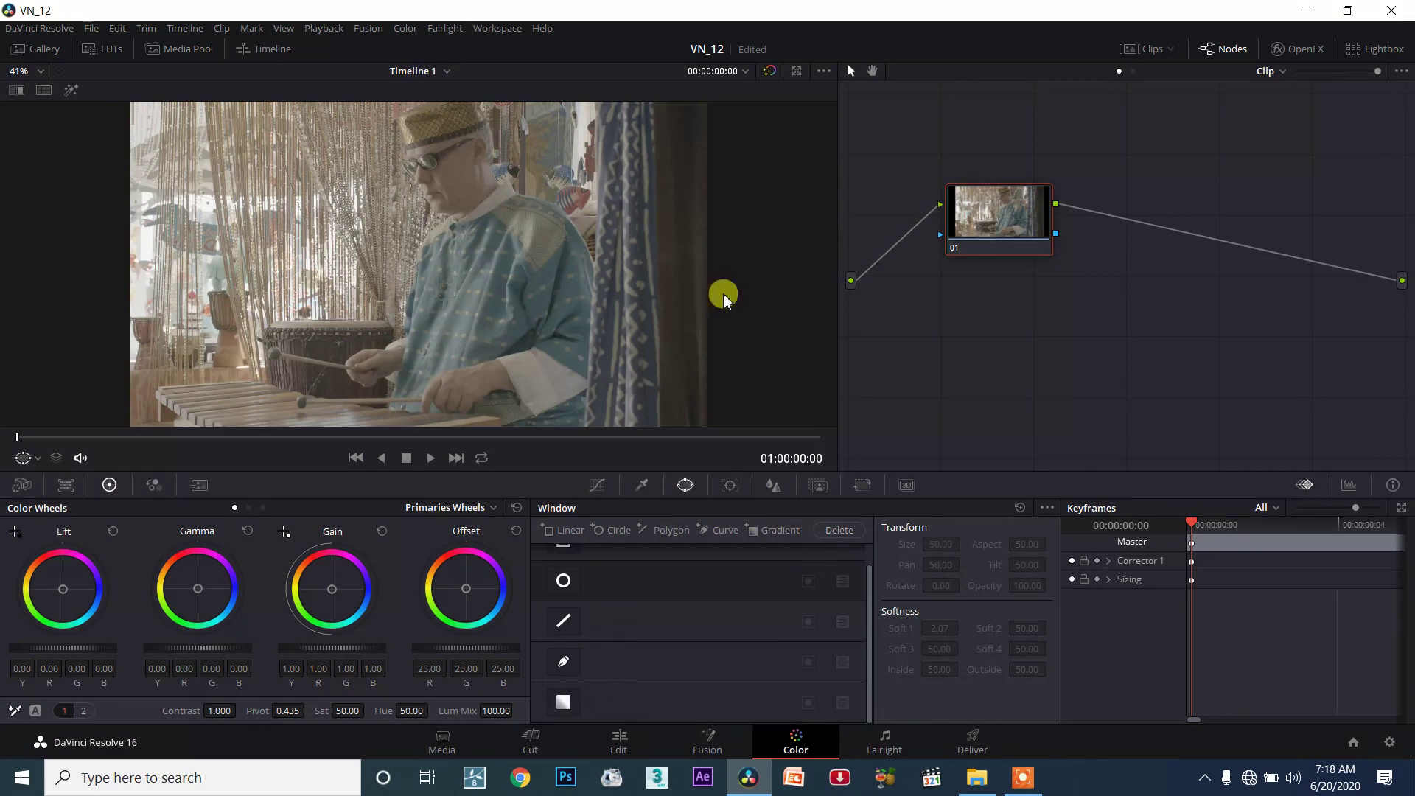
pyautogui.scroll(1, 616, 646)
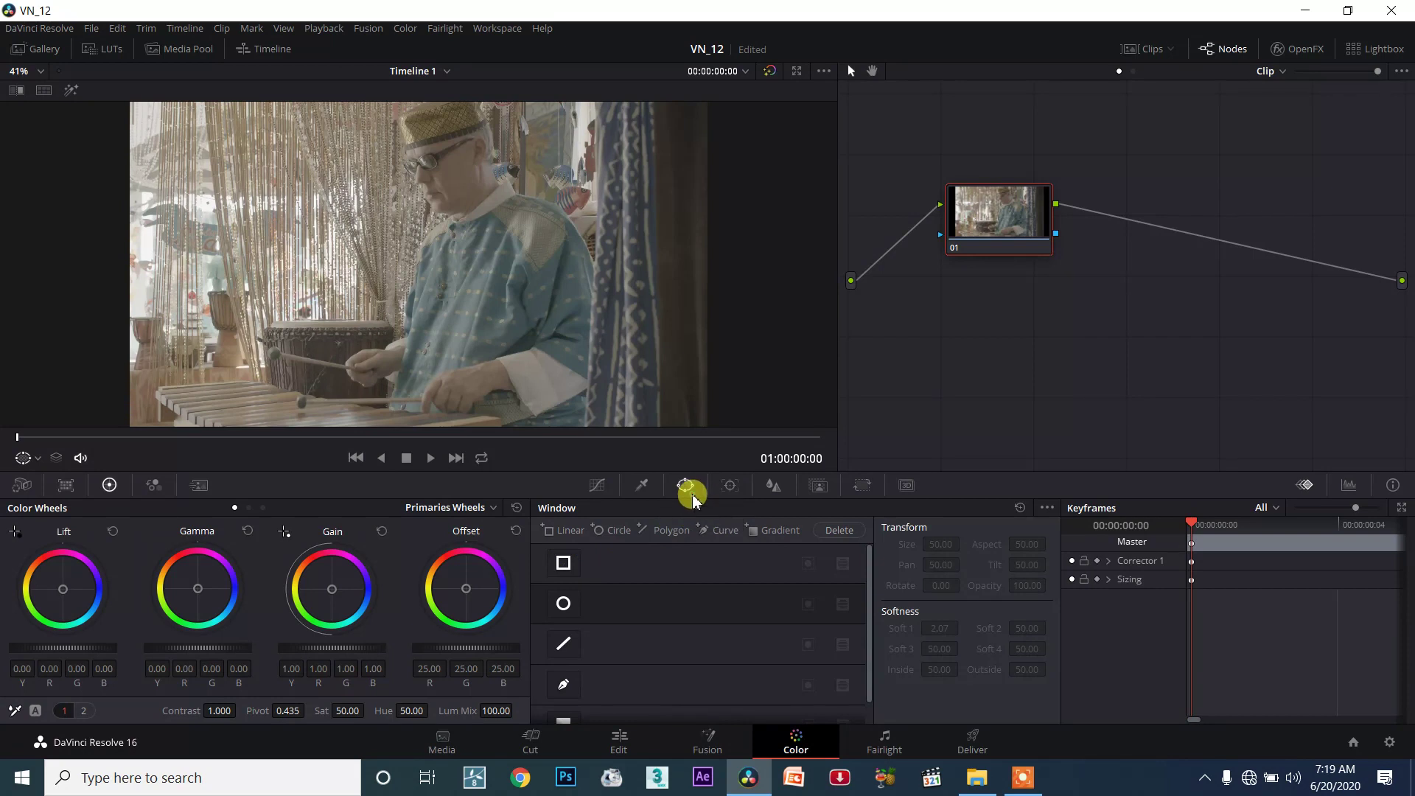
# Step: Enable a rectangle window on node 01 and raise its Gain master to 1.38
pyautogui.click(564, 565)
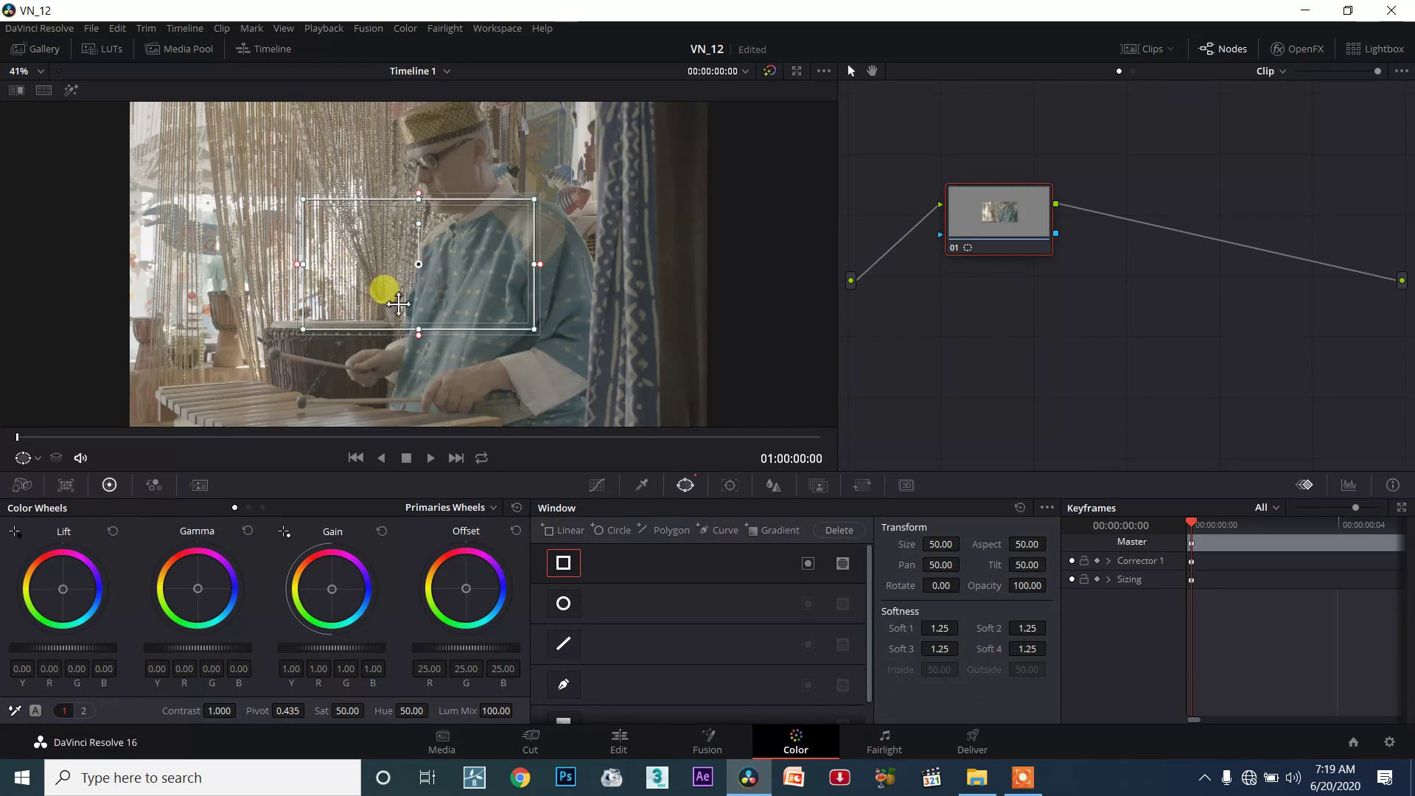
pyautogui.moveTo(1033, 208); pyautogui.dragTo(1076, 199)
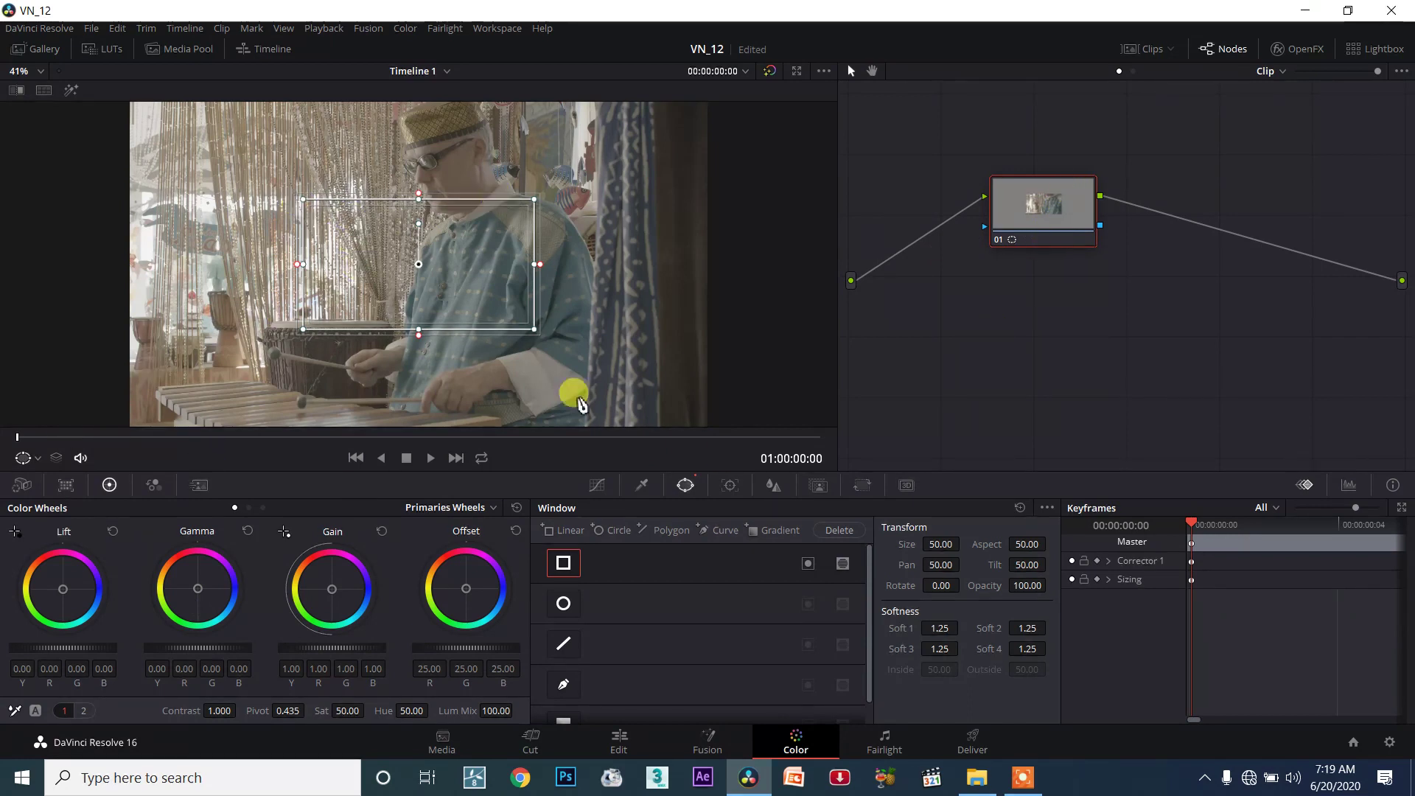
pyautogui.click(37, 460)
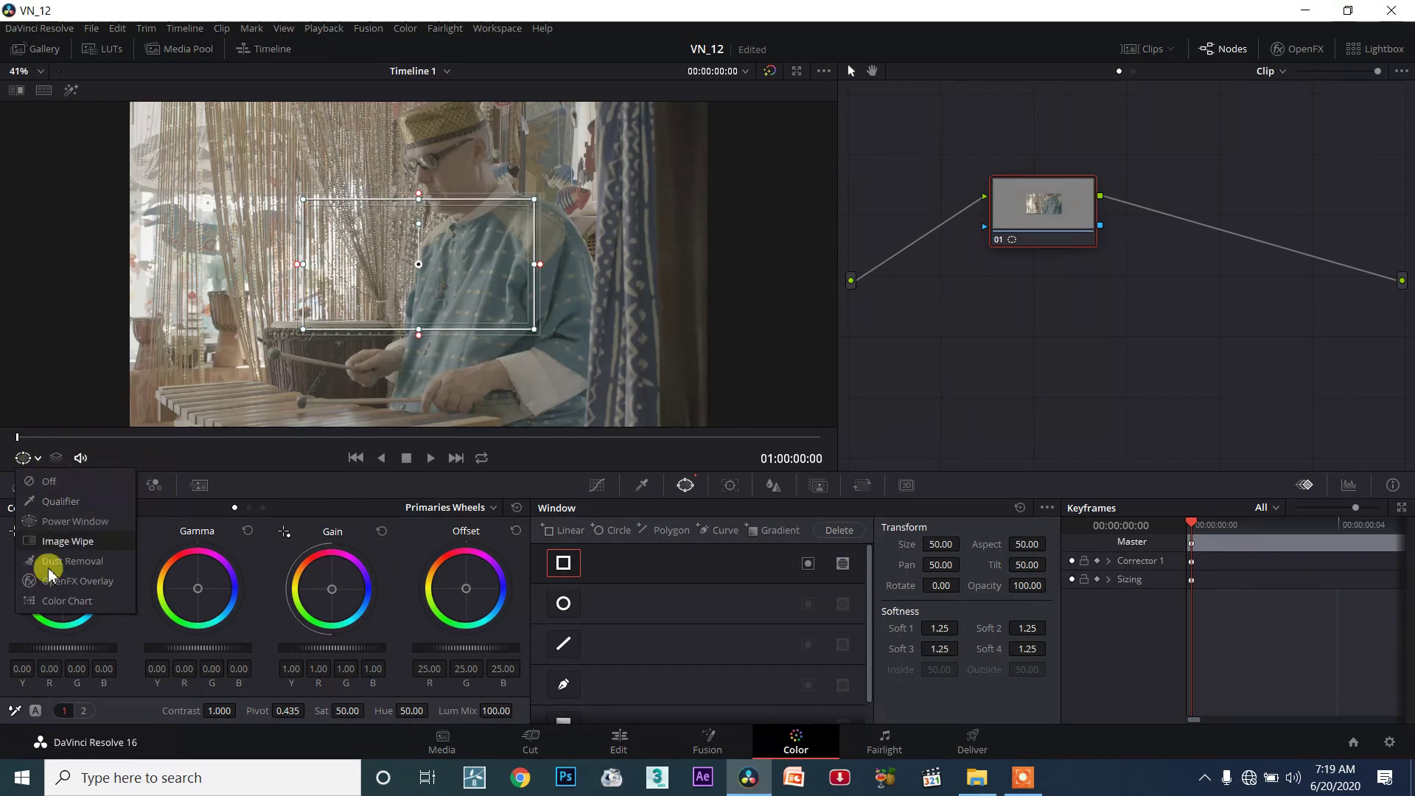
pyautogui.click(60, 480)
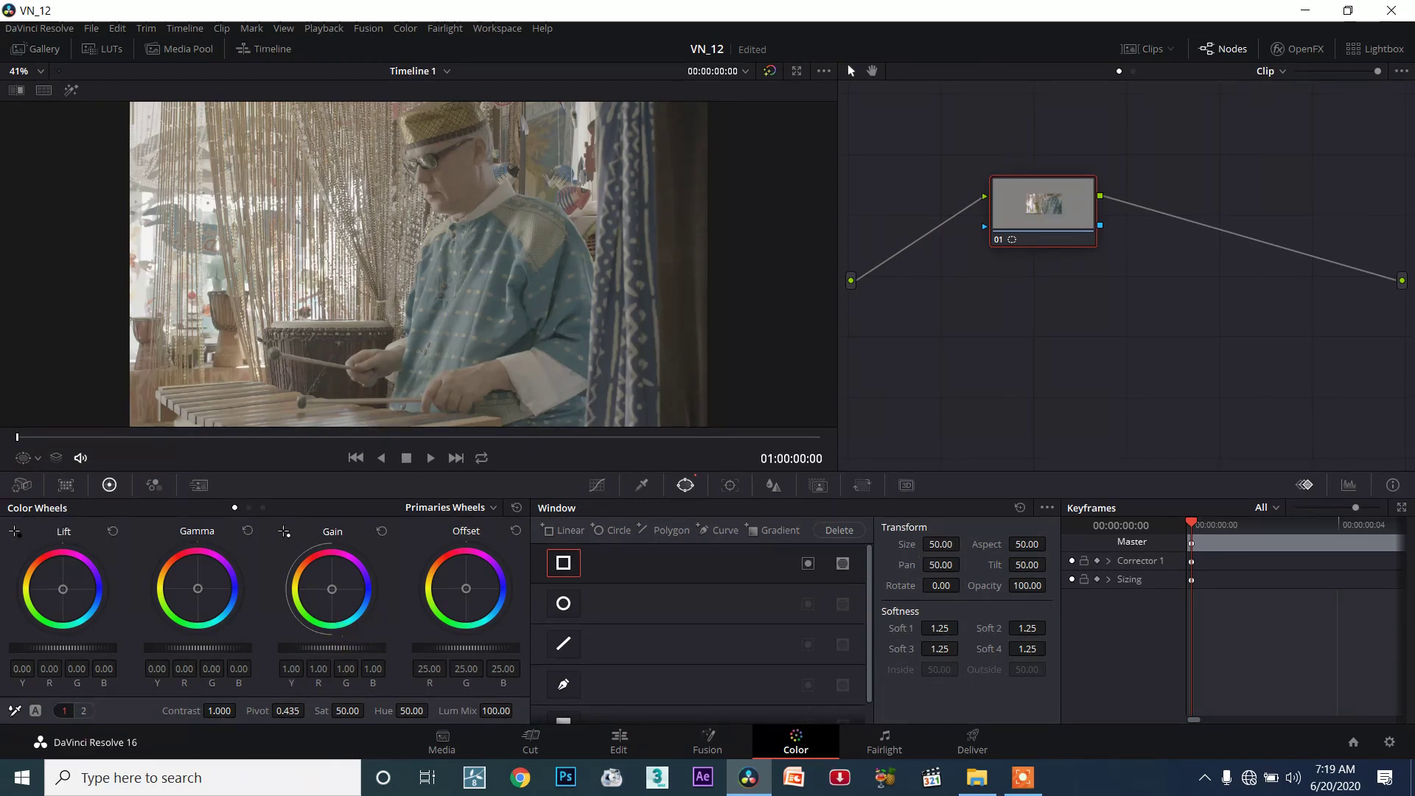
pyautogui.moveTo(332, 647); pyautogui.dragTo(340, 647)
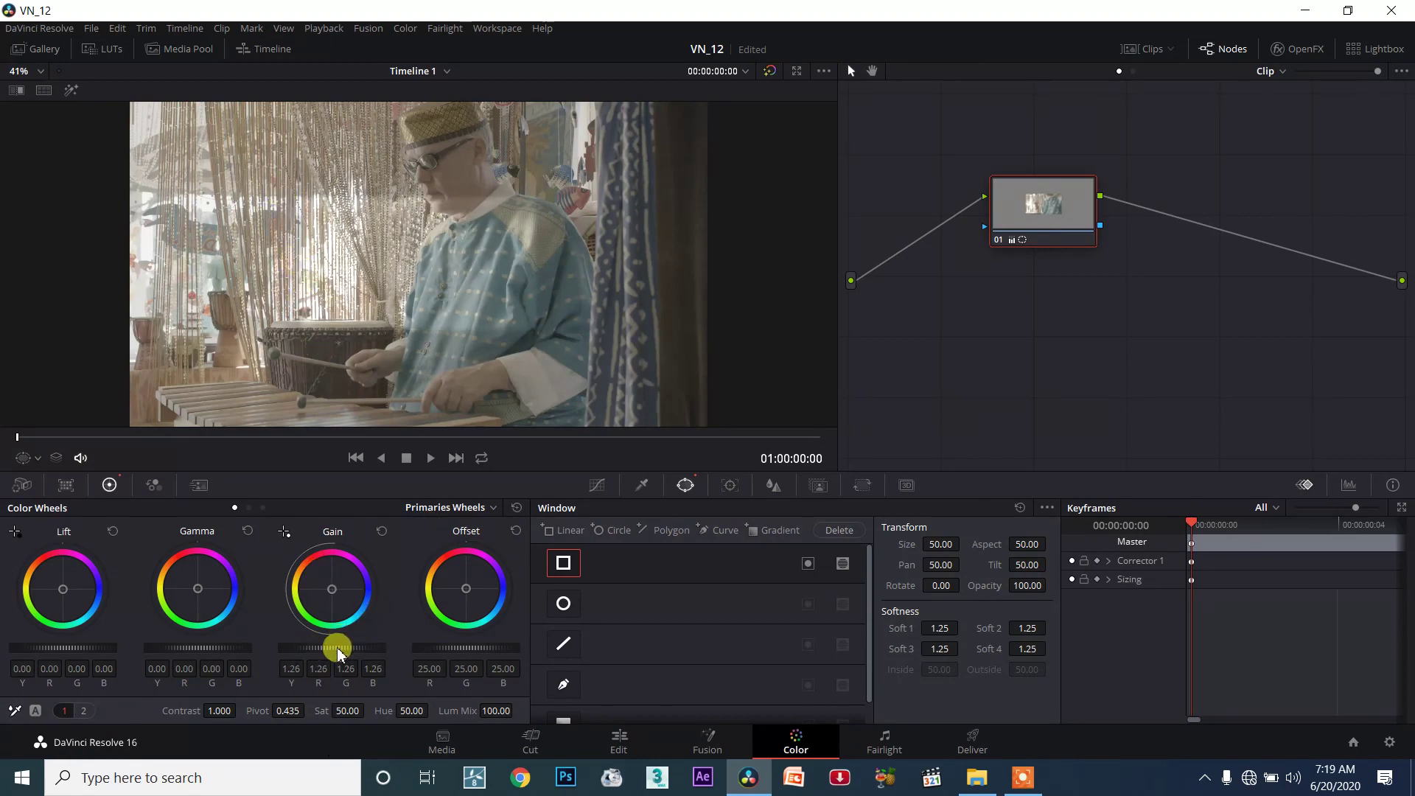
pyautogui.moveTo(339, 651); pyautogui.dragTo(377, 638)
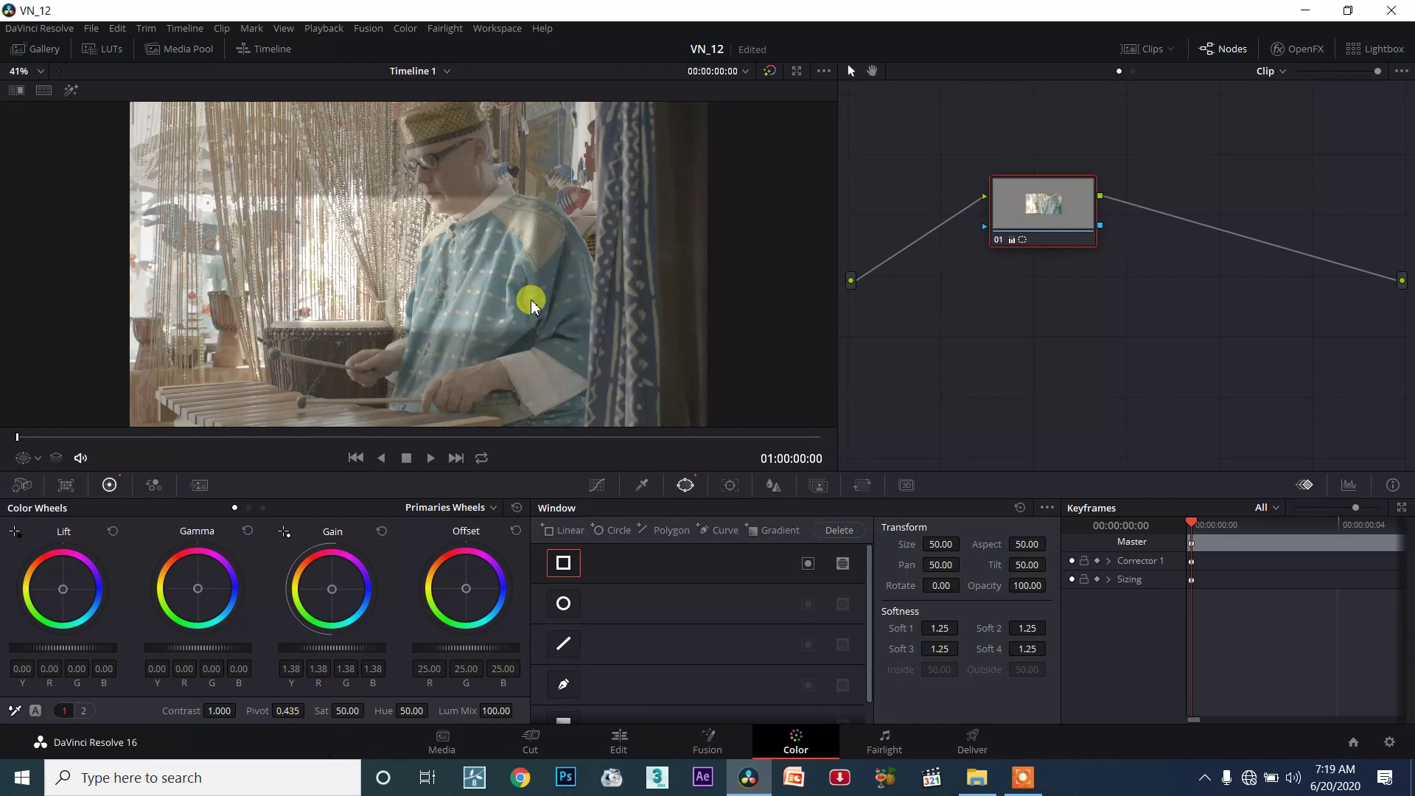
pyautogui.click(33, 458)
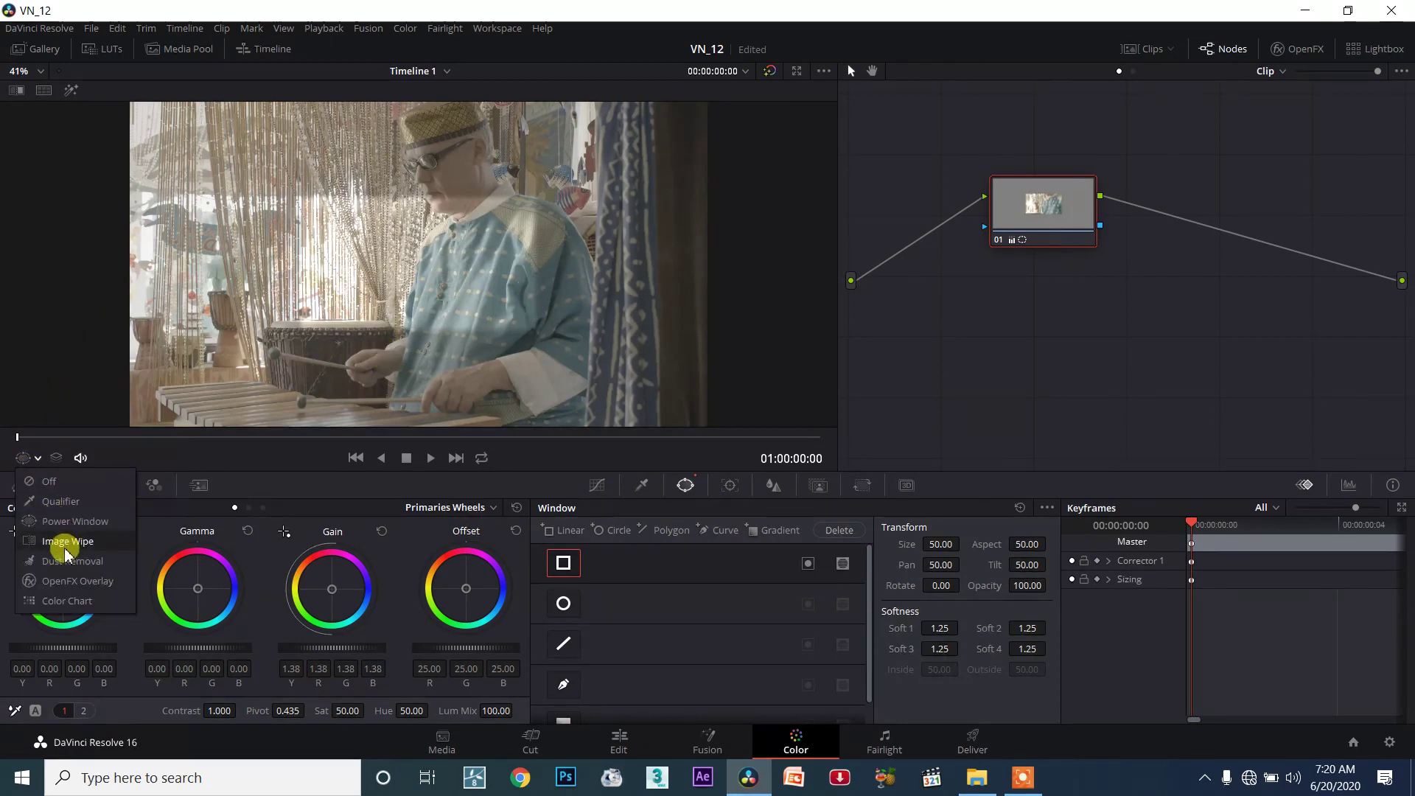
# Step: Show the window outline again and move the rectangle window over the man's face
pyautogui.click(61, 521)
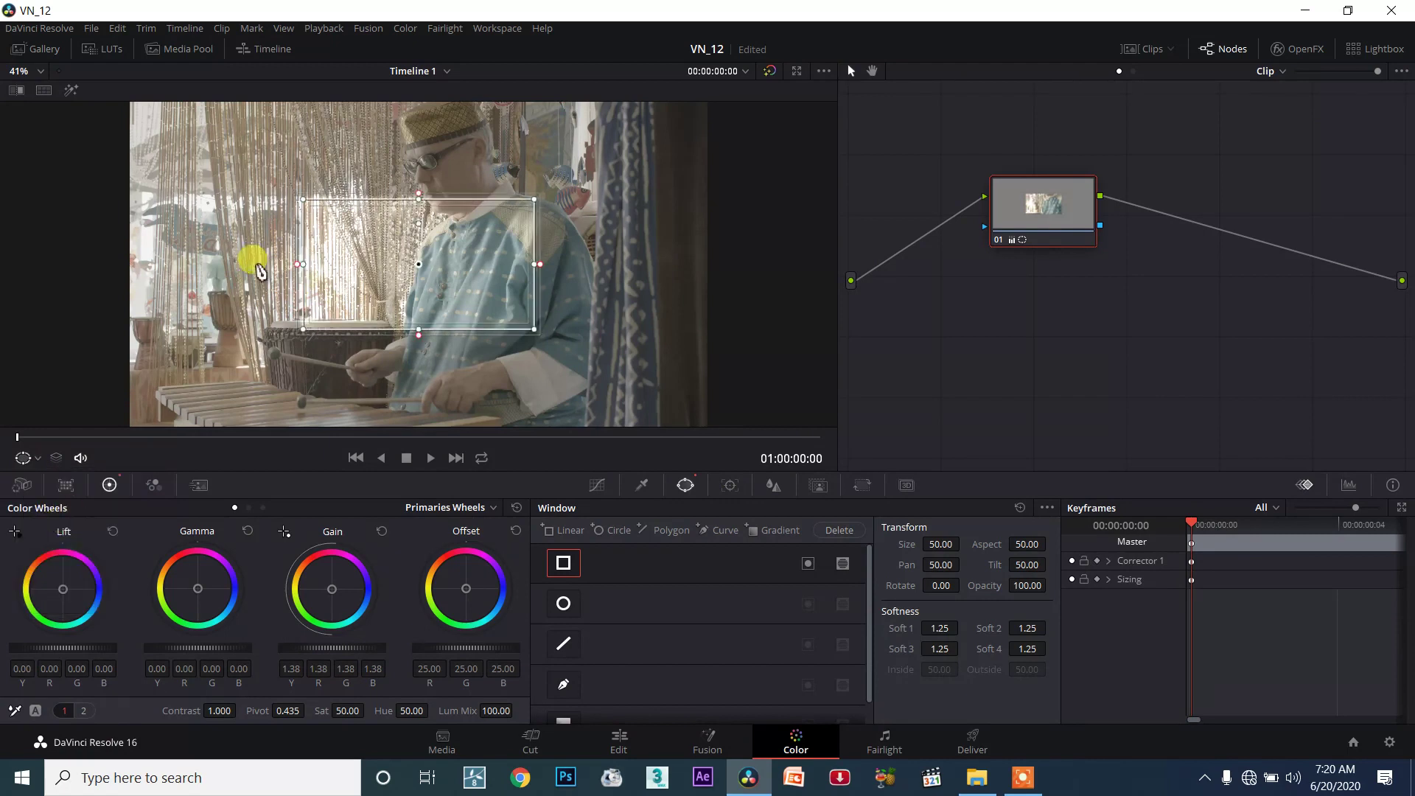
pyautogui.moveTo(422, 271); pyautogui.dragTo(447, 176)
pyautogui.click(1150, 247)
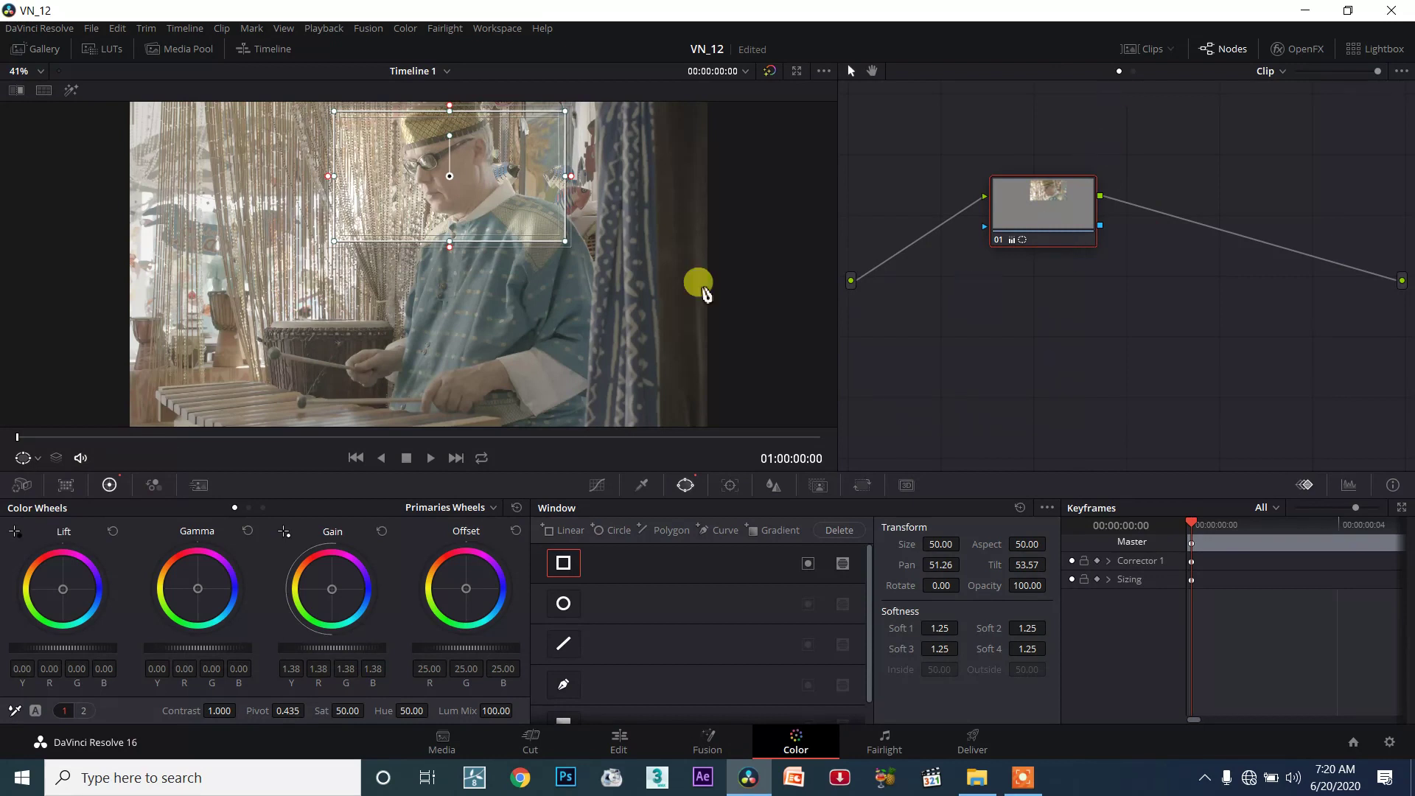
pyautogui.moveTo(457, 196); pyautogui.dragTo(416, 289)
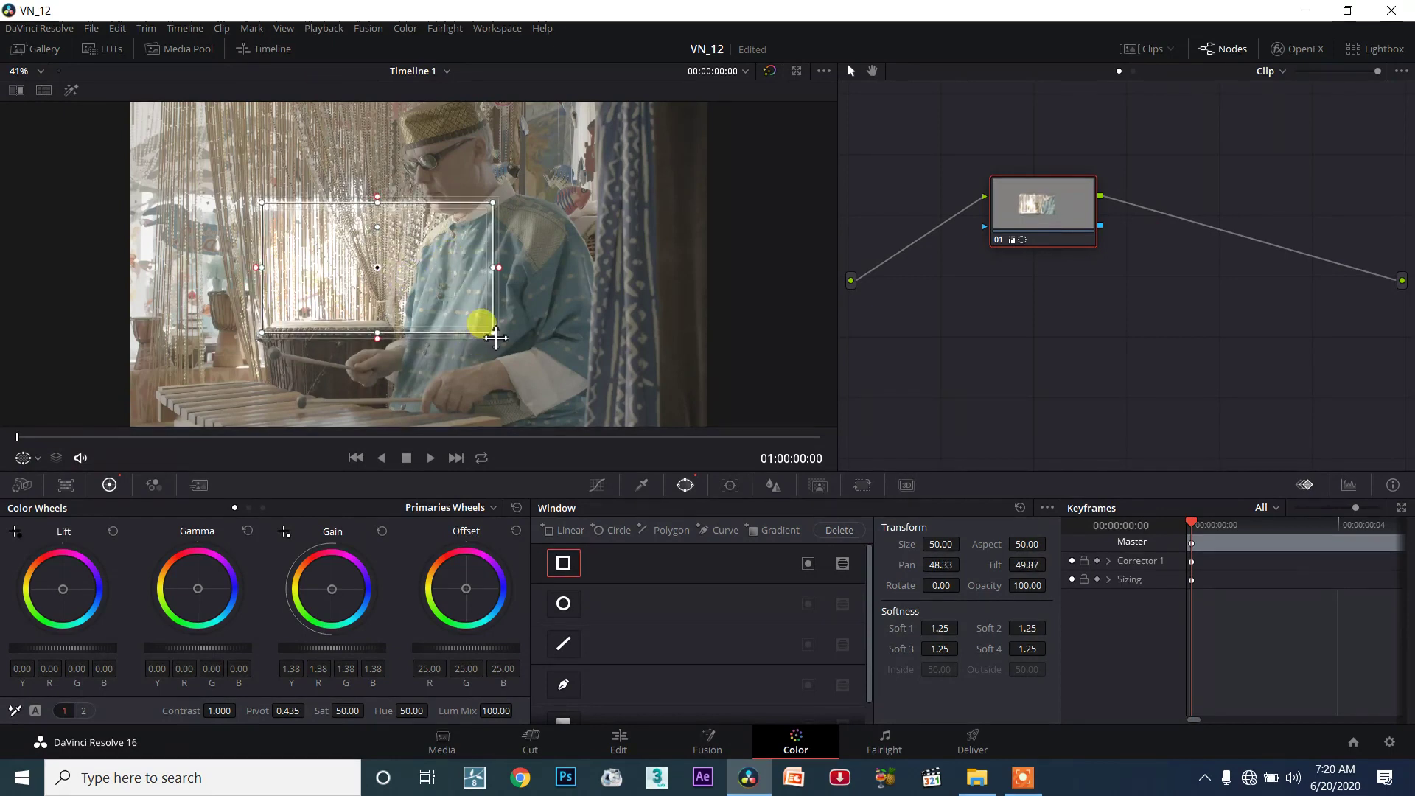
# Step: Reshape the window by dragging its corner handles, then shift it right and down over the man
pyautogui.moveTo(495, 337); pyautogui.dragTo(596, 412)
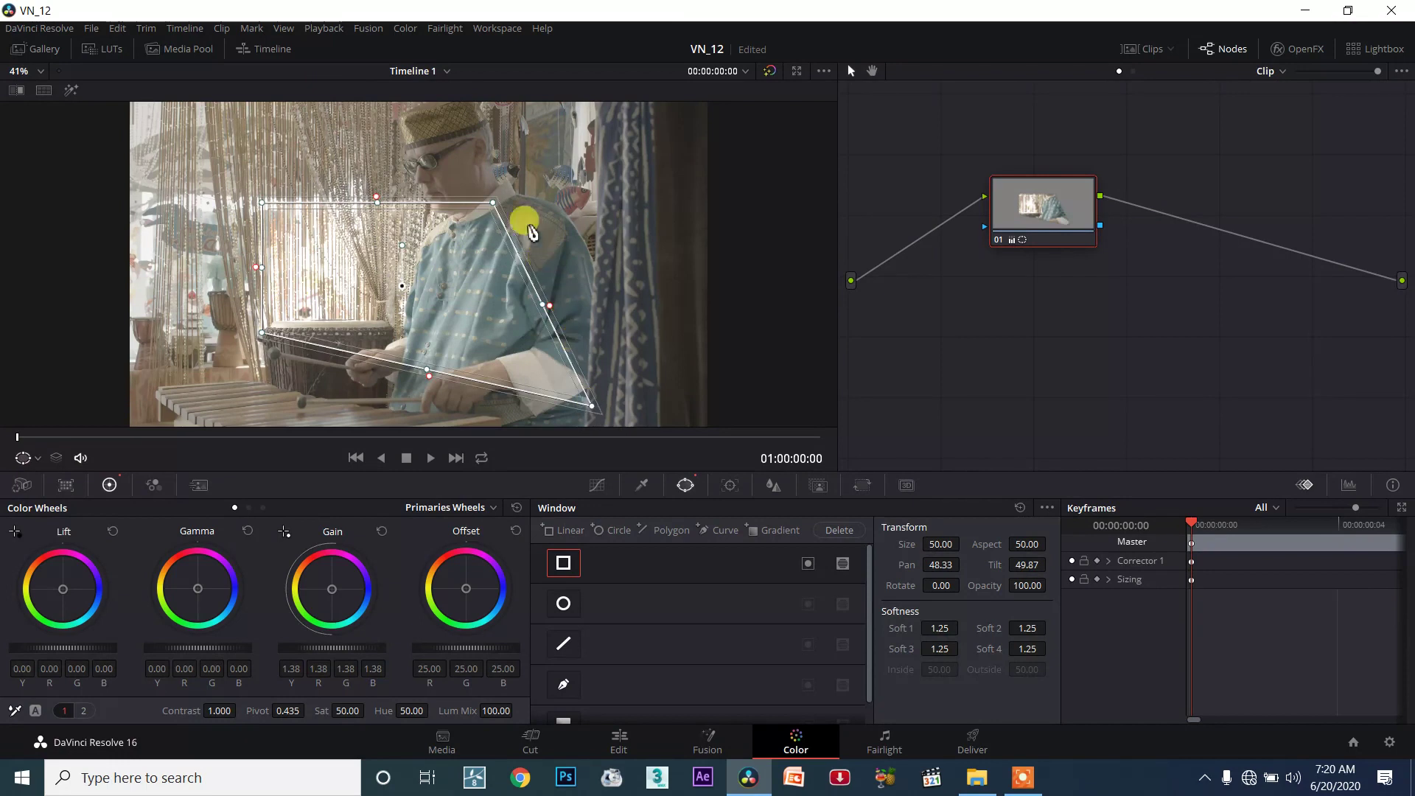
pyautogui.moveTo(500, 212); pyautogui.dragTo(597, 121)
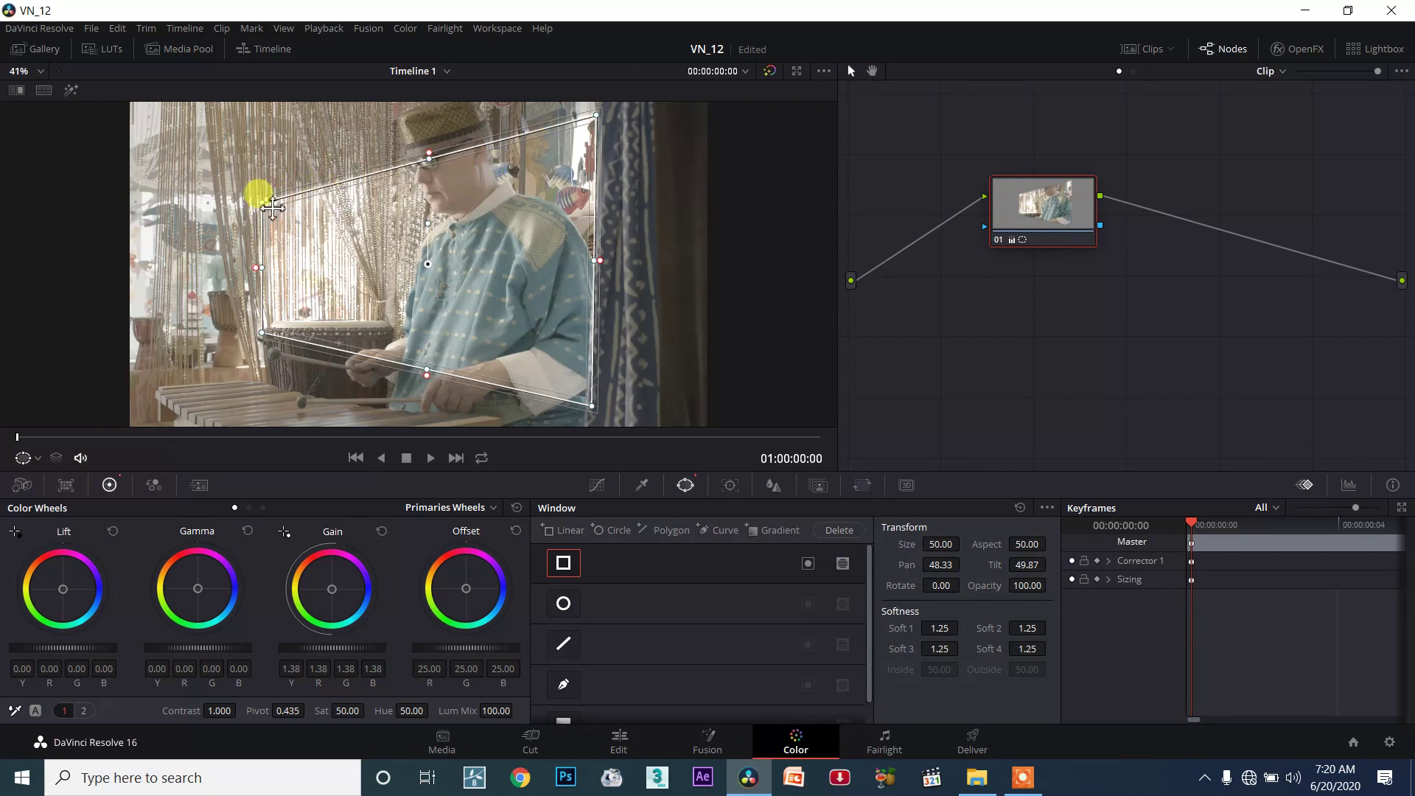
pyautogui.moveTo(267, 210); pyautogui.dragTo(273, 159)
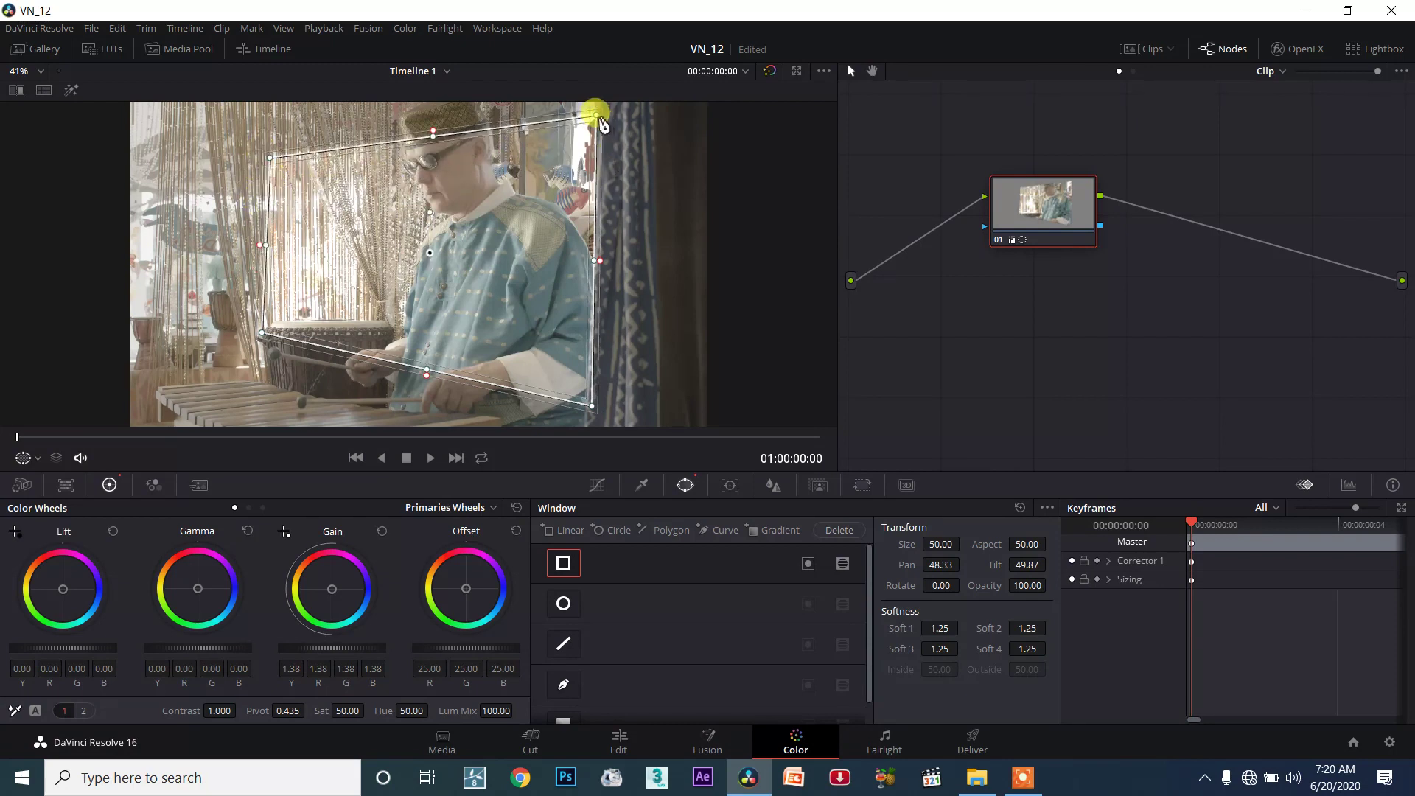
pyautogui.moveTo(598, 120); pyautogui.dragTo(591, 63)
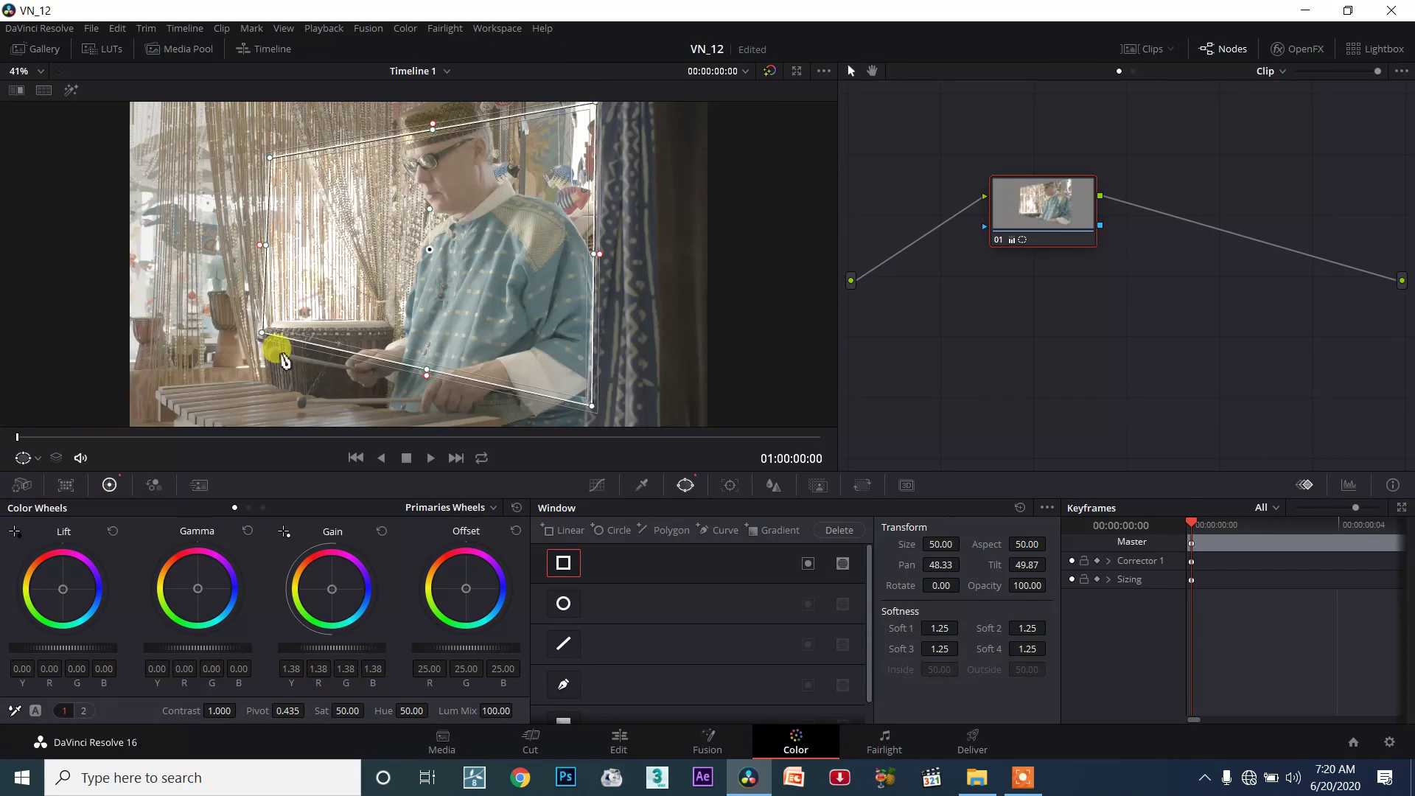
pyautogui.moveTo(263, 335); pyautogui.dragTo(275, 301)
pyautogui.moveTo(598, 416); pyautogui.dragTo(602, 419)
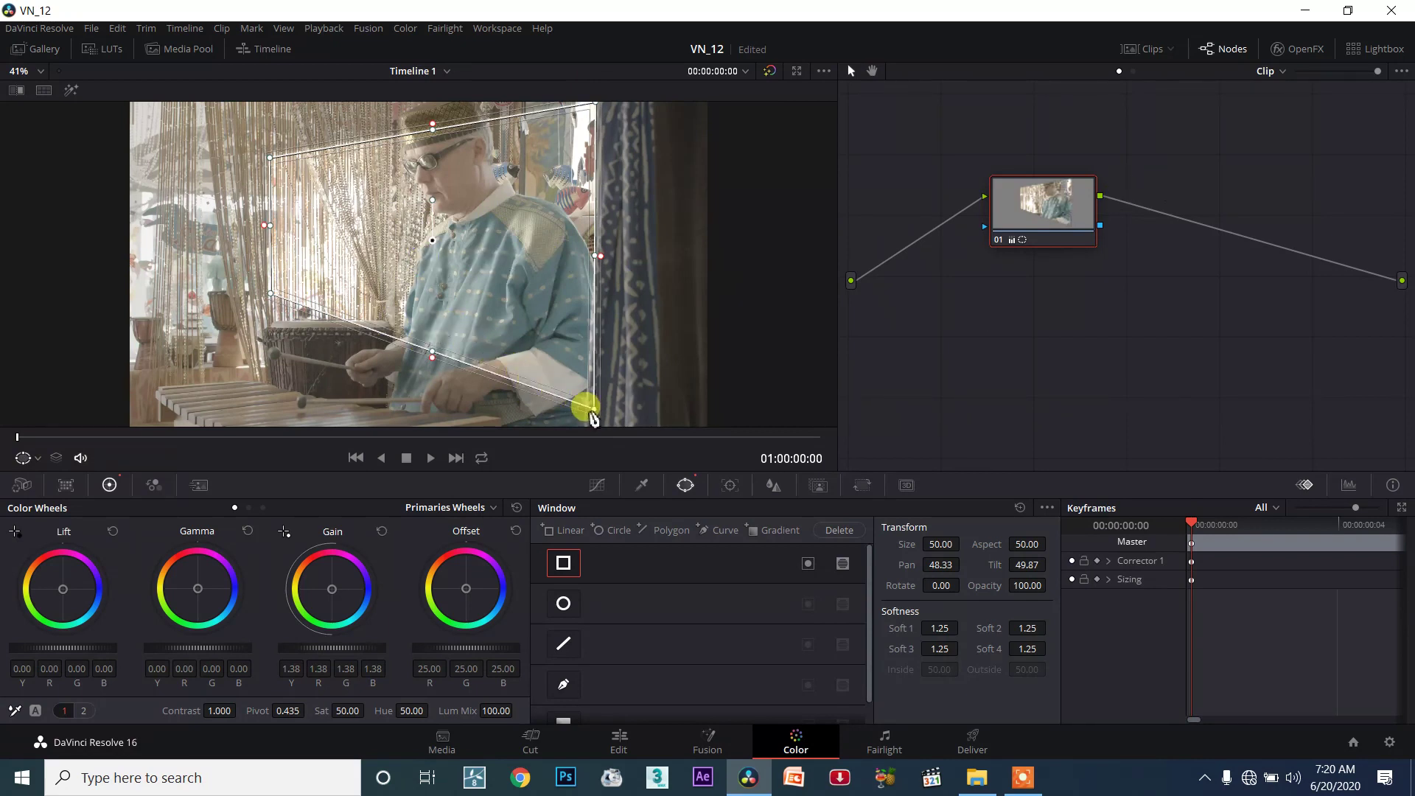
pyautogui.moveTo(597, 418); pyautogui.dragTo(452, 339)
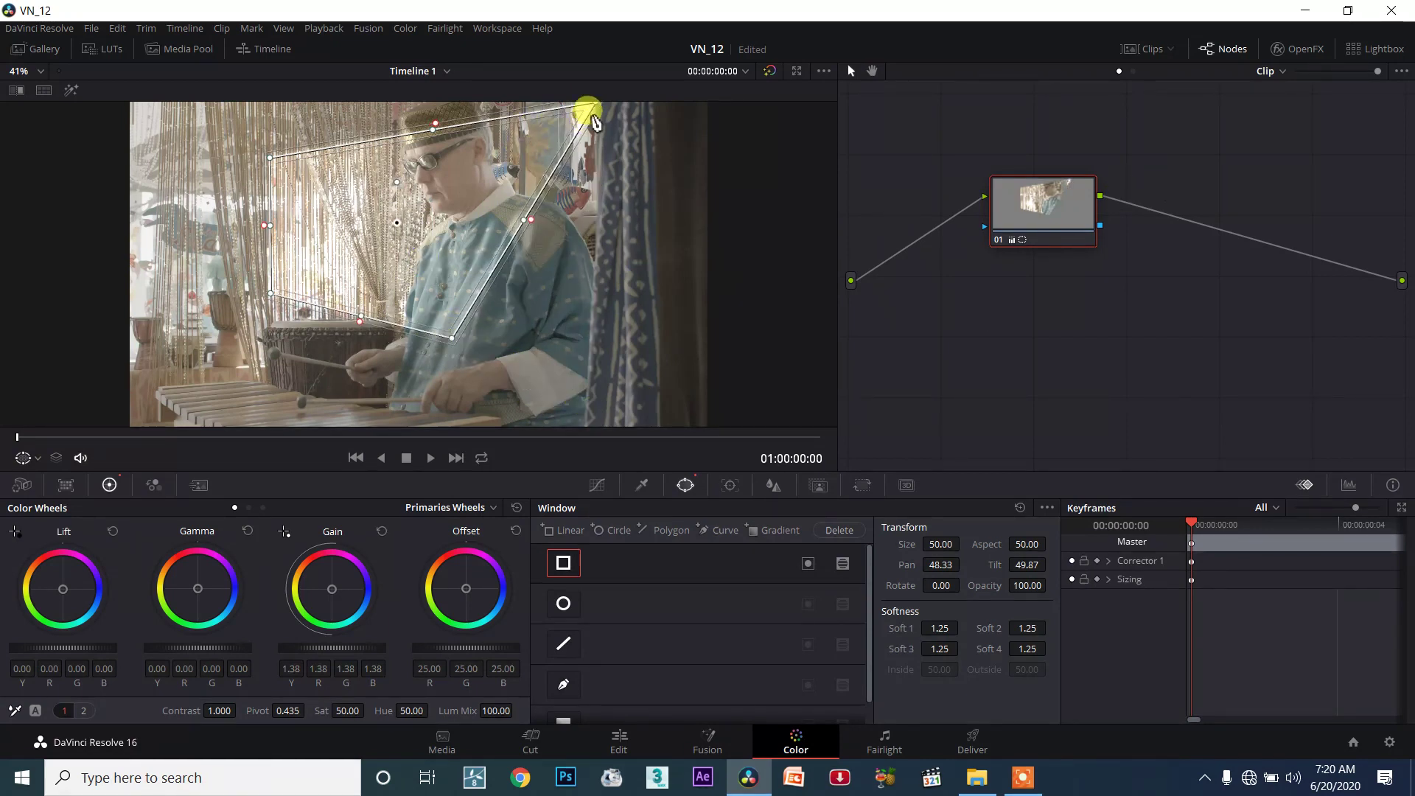
pyautogui.moveTo(594, 107); pyautogui.dragTo(474, 226)
pyautogui.click(684, 563)
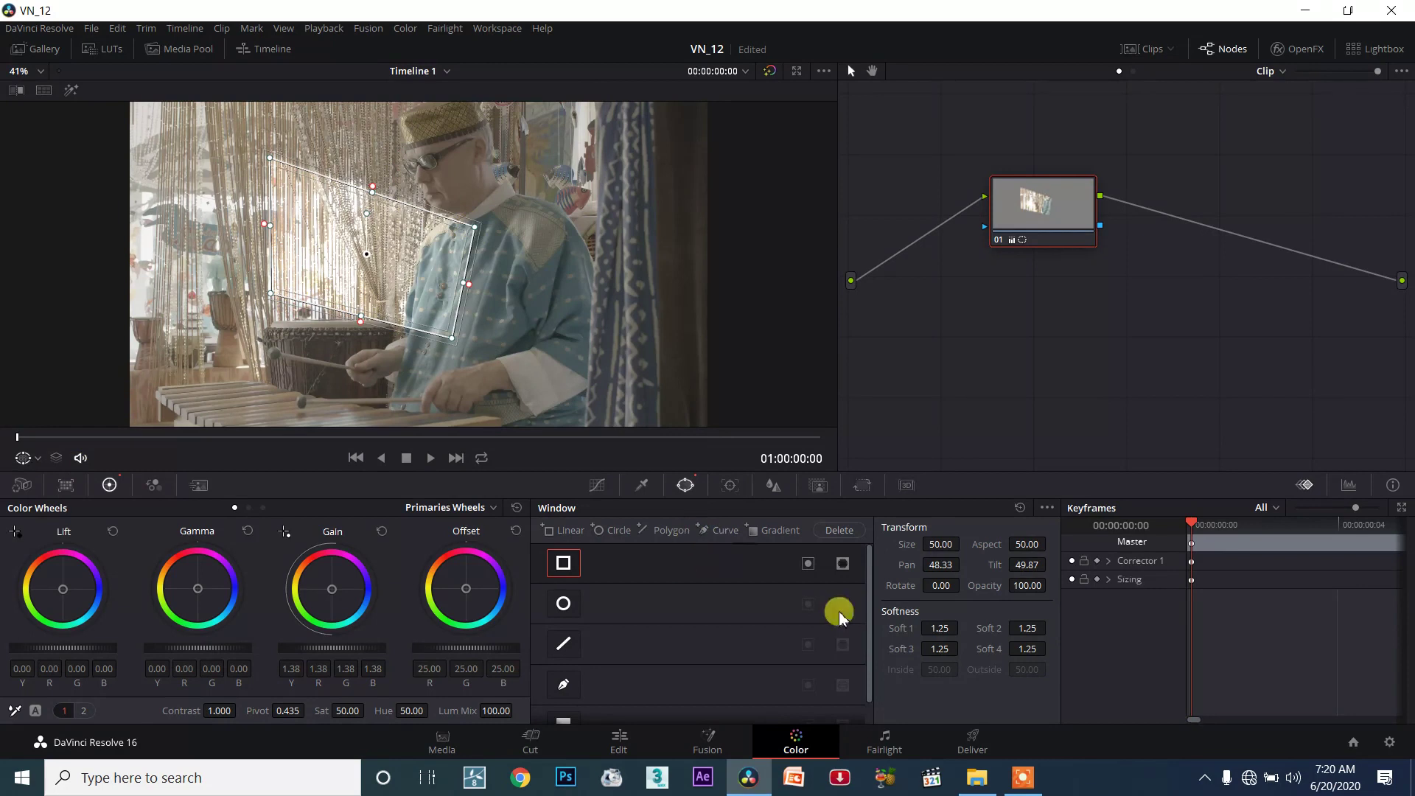
pyautogui.moveTo(402, 284); pyautogui.dragTo(485, 316)
# Step: Replace the reshaped window with a default rectangle, nudged right and narrowed from its right side
pyautogui.click(1020, 507)
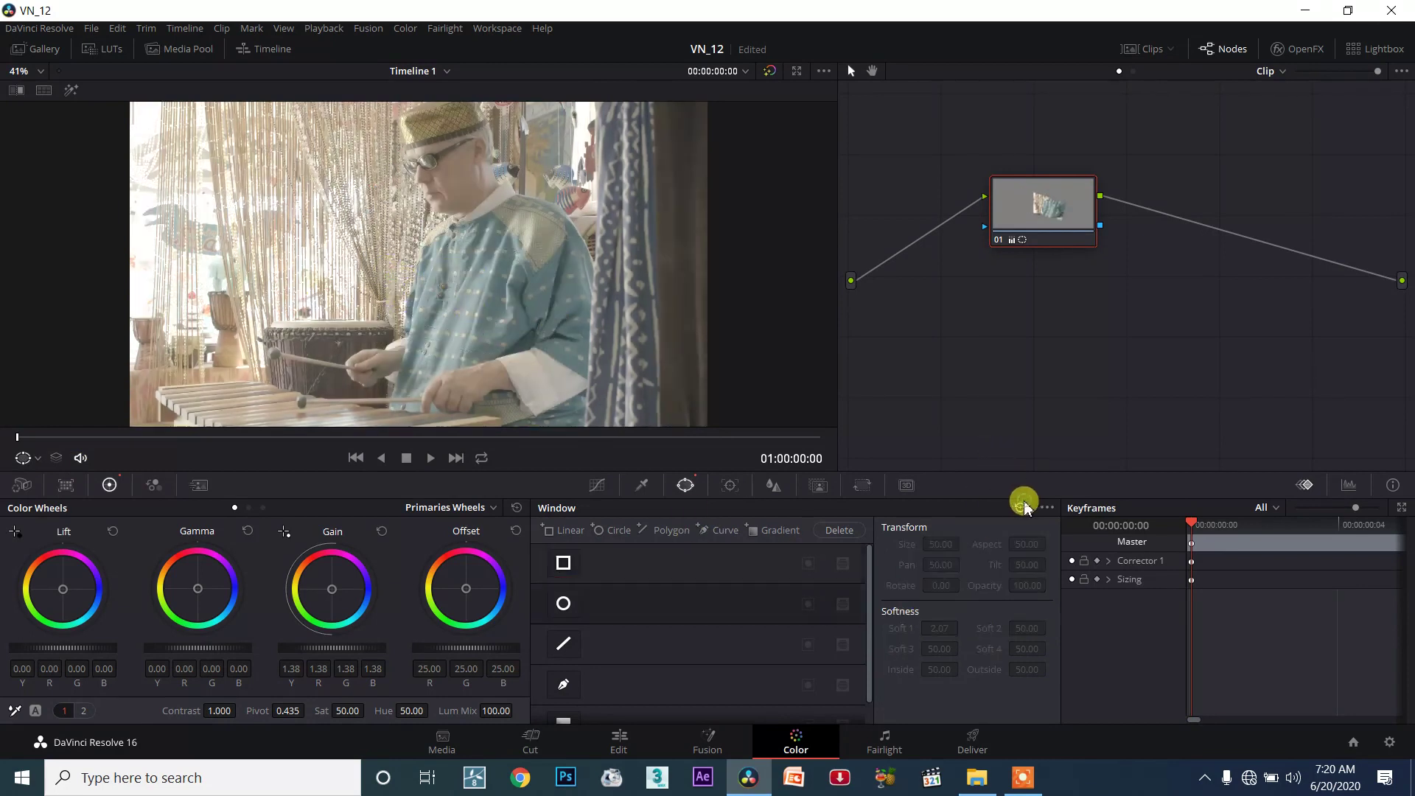
pyautogui.click(564, 563)
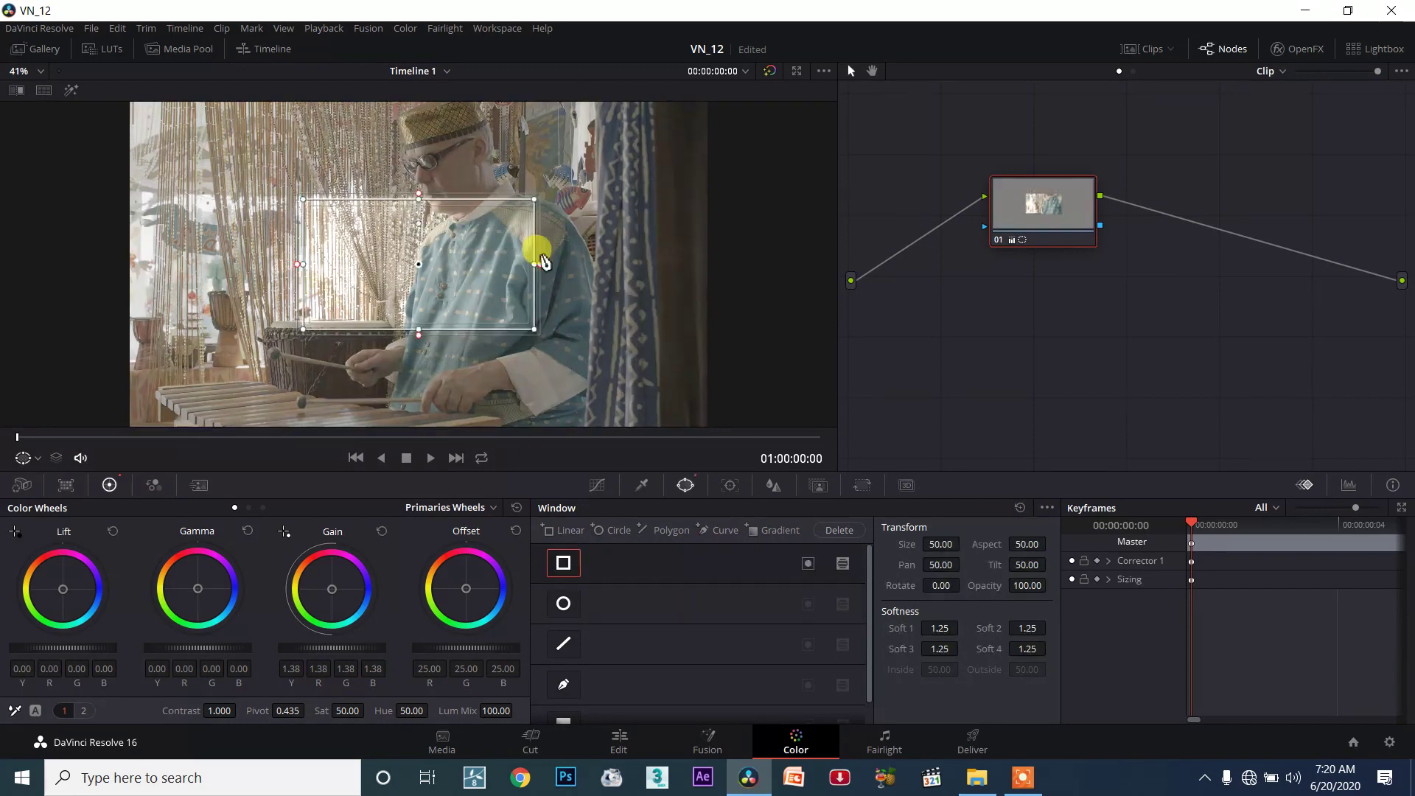
pyautogui.moveTo(476, 271)
pyautogui.mouseDown()
pyautogui.moveTo(443, 284)
pyautogui.moveTo(489, 246)
pyautogui.moveTo(499, 263)
pyautogui.mouseUp()
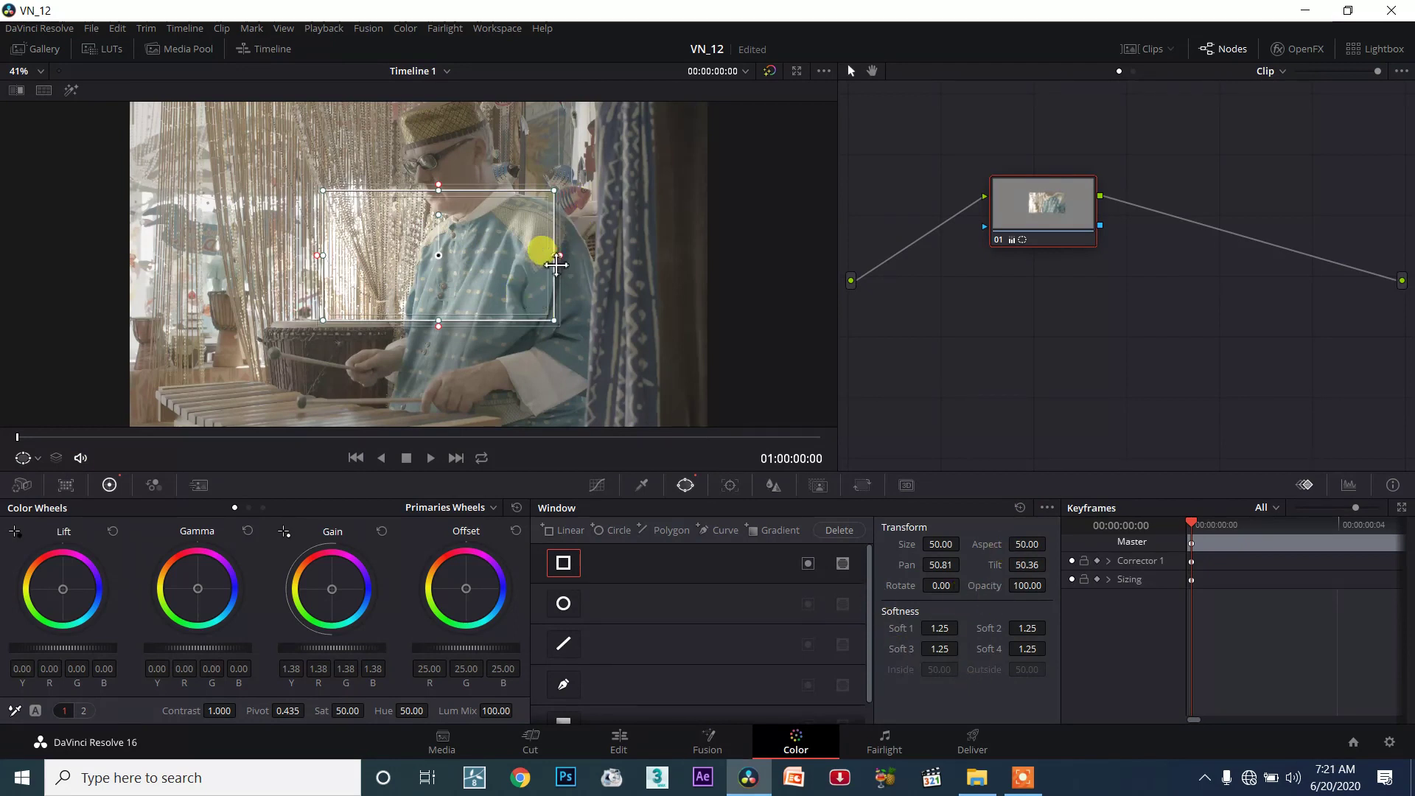
pyautogui.moveTo(559, 258)
pyautogui.mouseDown()
pyautogui.moveTo(601, 259)
pyautogui.moveTo(501, 261)
pyautogui.moveTo(619, 239)
pyautogui.moveTo(550, 259)
pyautogui.mouseUp()
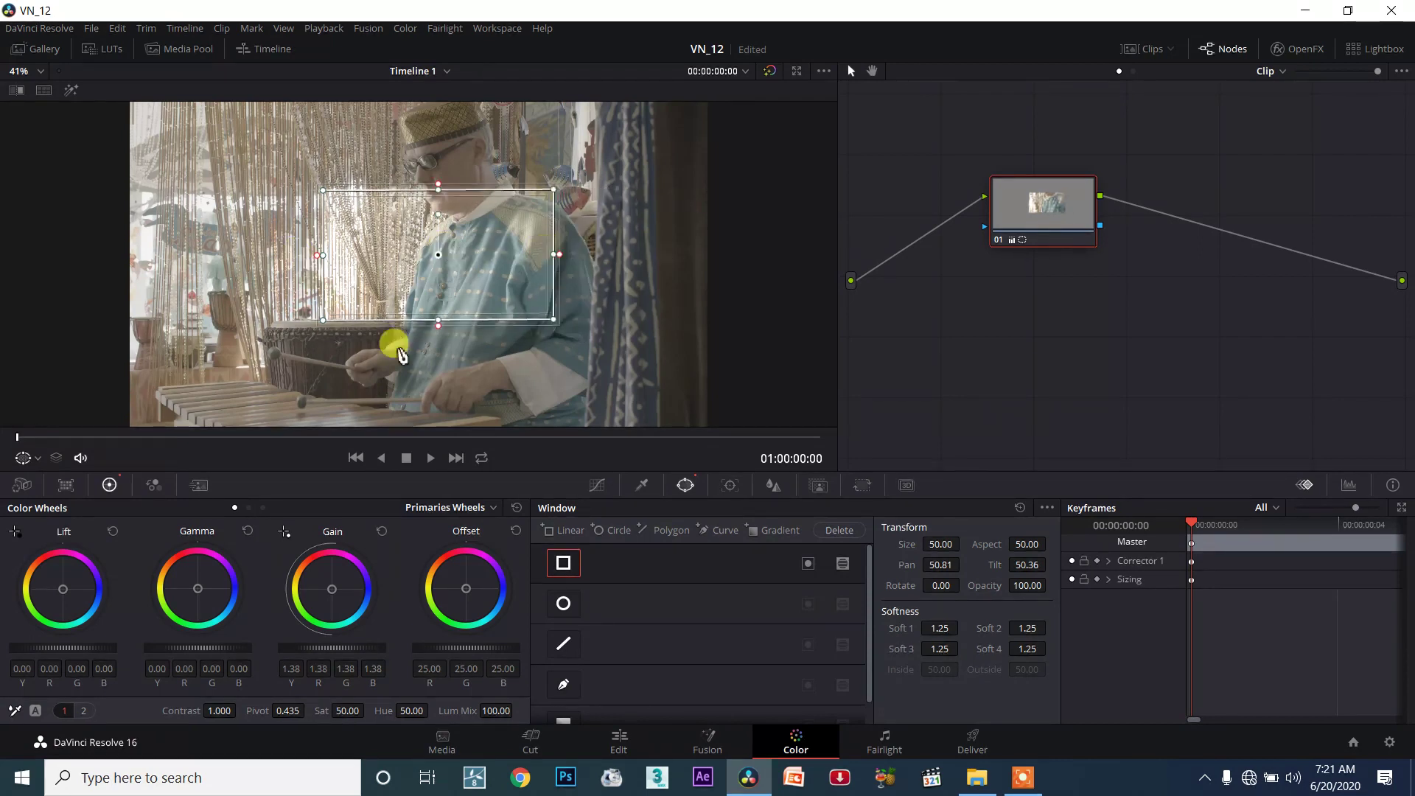
# Step: Raise the window's bottom edge, warm the gain to 1.97/3.19/1.70/1.08, and set Soft 4 to 15.76
pyautogui.moveTo(440, 325)
pyautogui.mouseDown()
pyautogui.moveTo(422, 359)
pyautogui.moveTo(405, 294)
pyautogui.moveTo(436, 323)
pyautogui.moveTo(423, 332)
pyautogui.moveTo(431, 359)
pyautogui.moveTo(438, 327)
pyautogui.moveTo(438, 345)
pyautogui.moveTo(416, 330)
pyautogui.mouseUp()
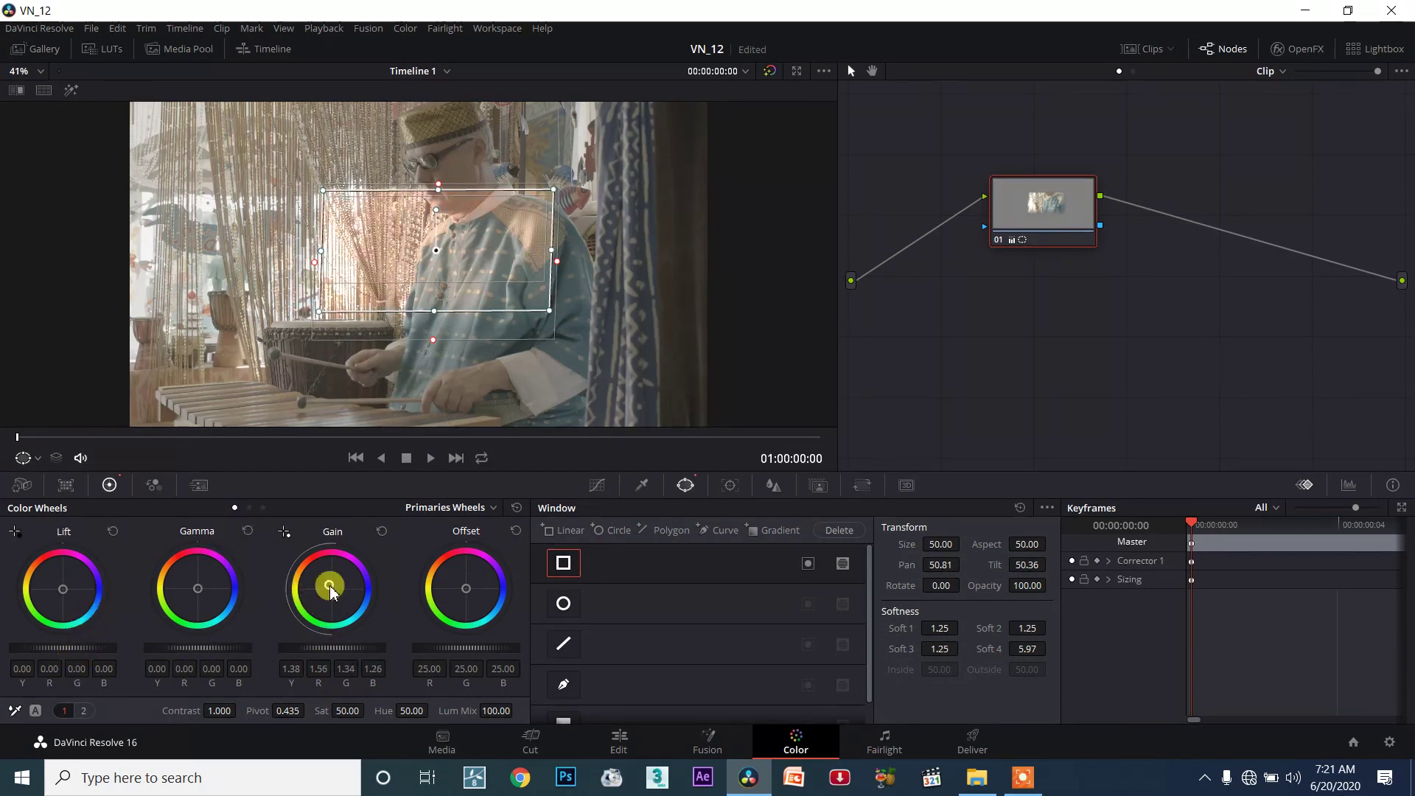
pyautogui.moveTo(332, 648); pyautogui.dragTo(316, 632)
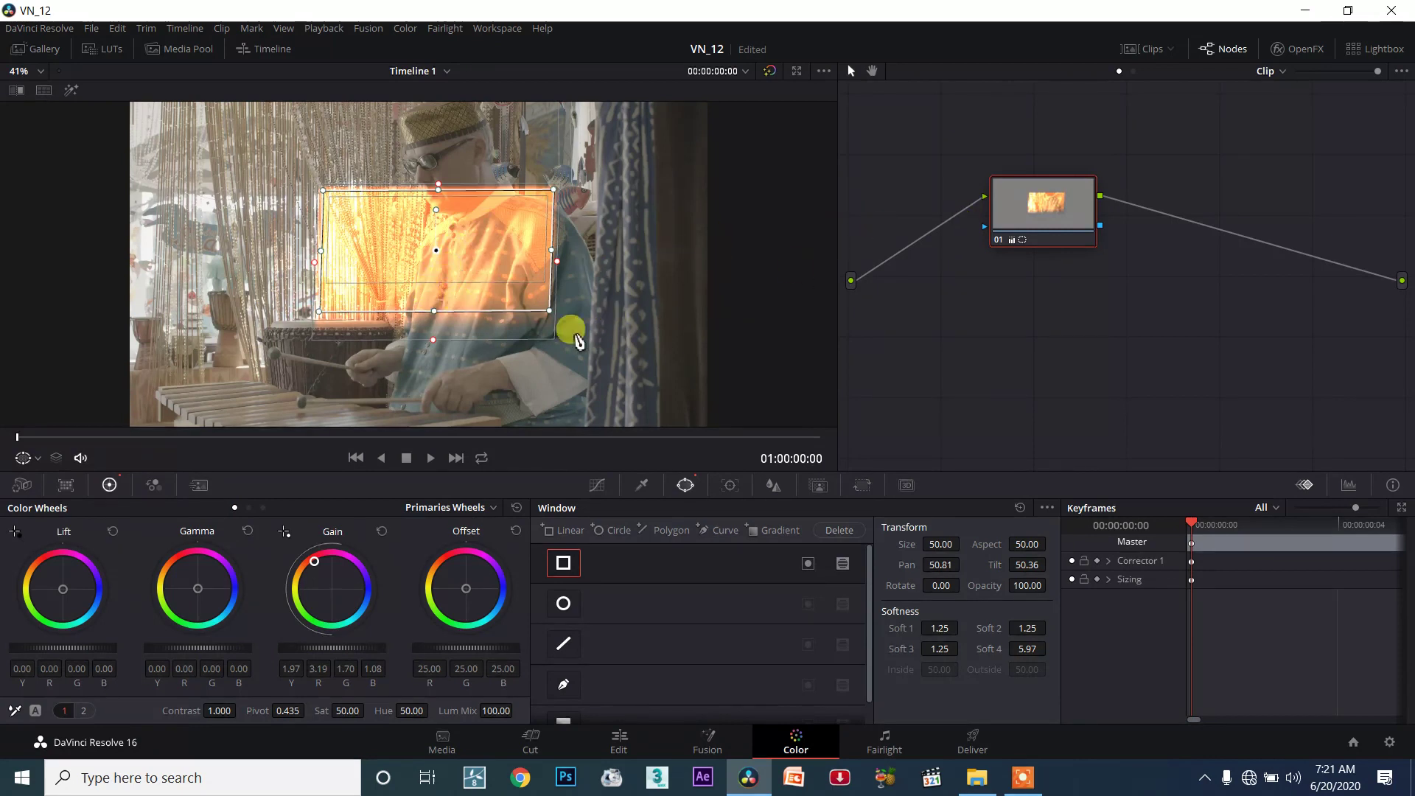
pyautogui.moveTo(435, 345); pyautogui.dragTo(431, 385)
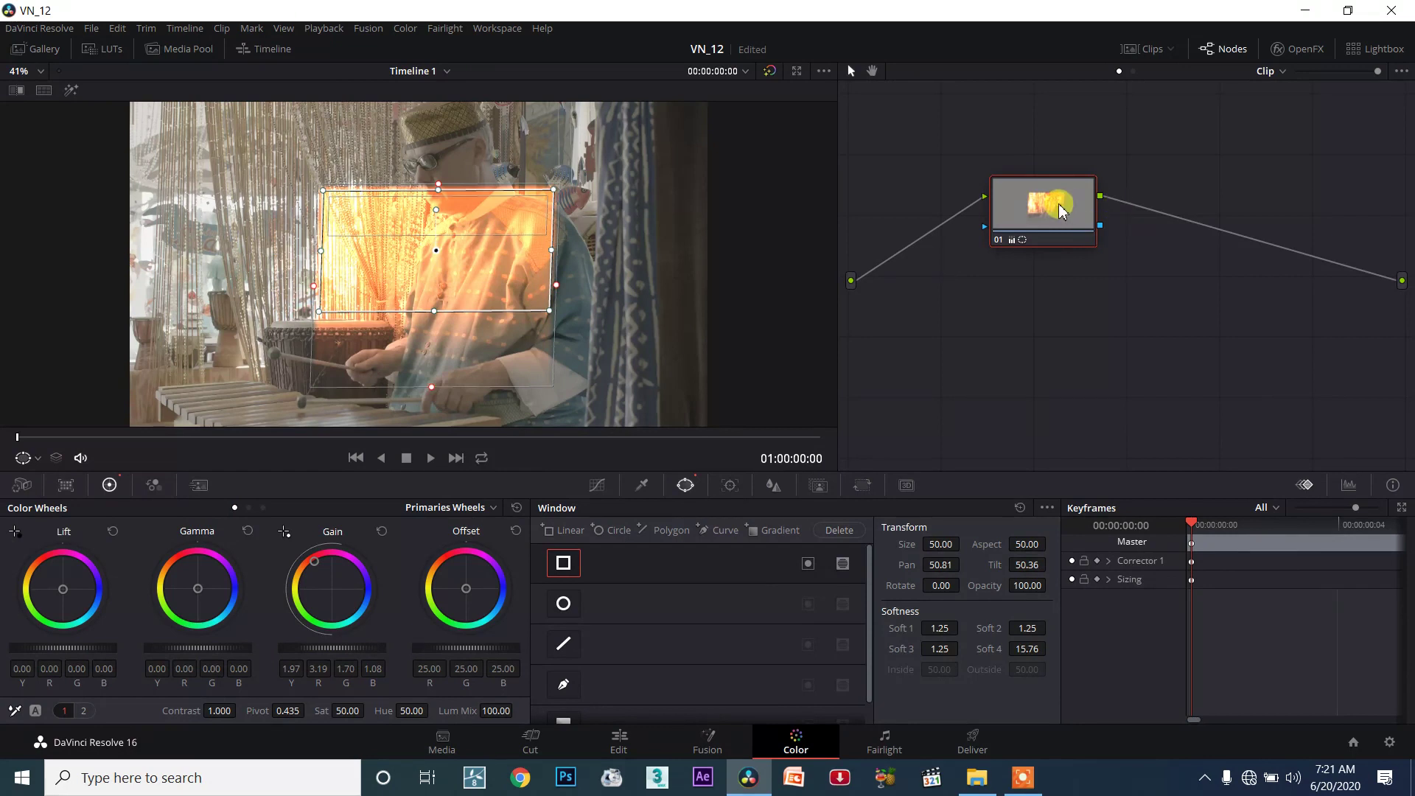
# Step: Widen the window's right-side feather to Soft 3 31.92, hiding the overlay to check the fade
pyautogui.scroll(2, 1062, 212)
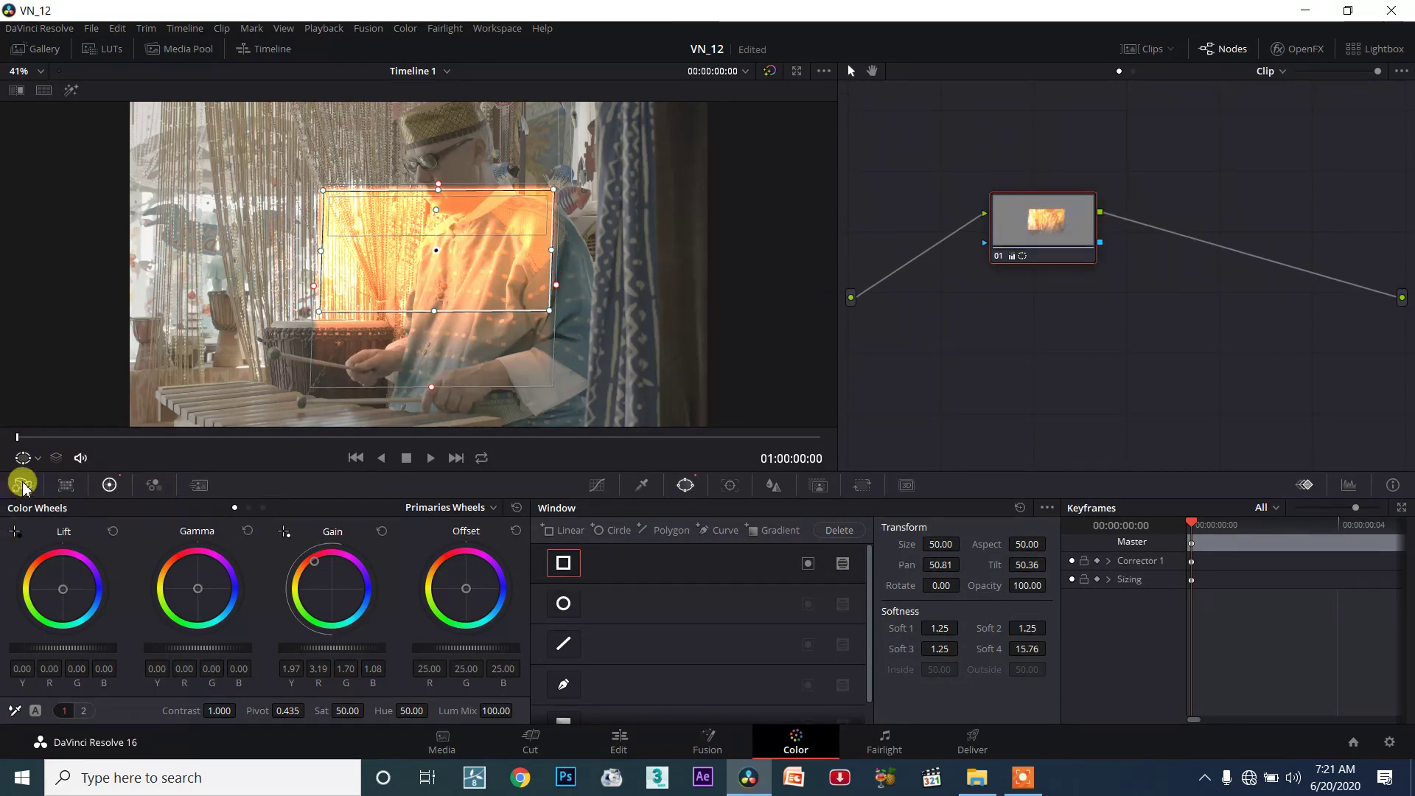
pyautogui.click(37, 457)
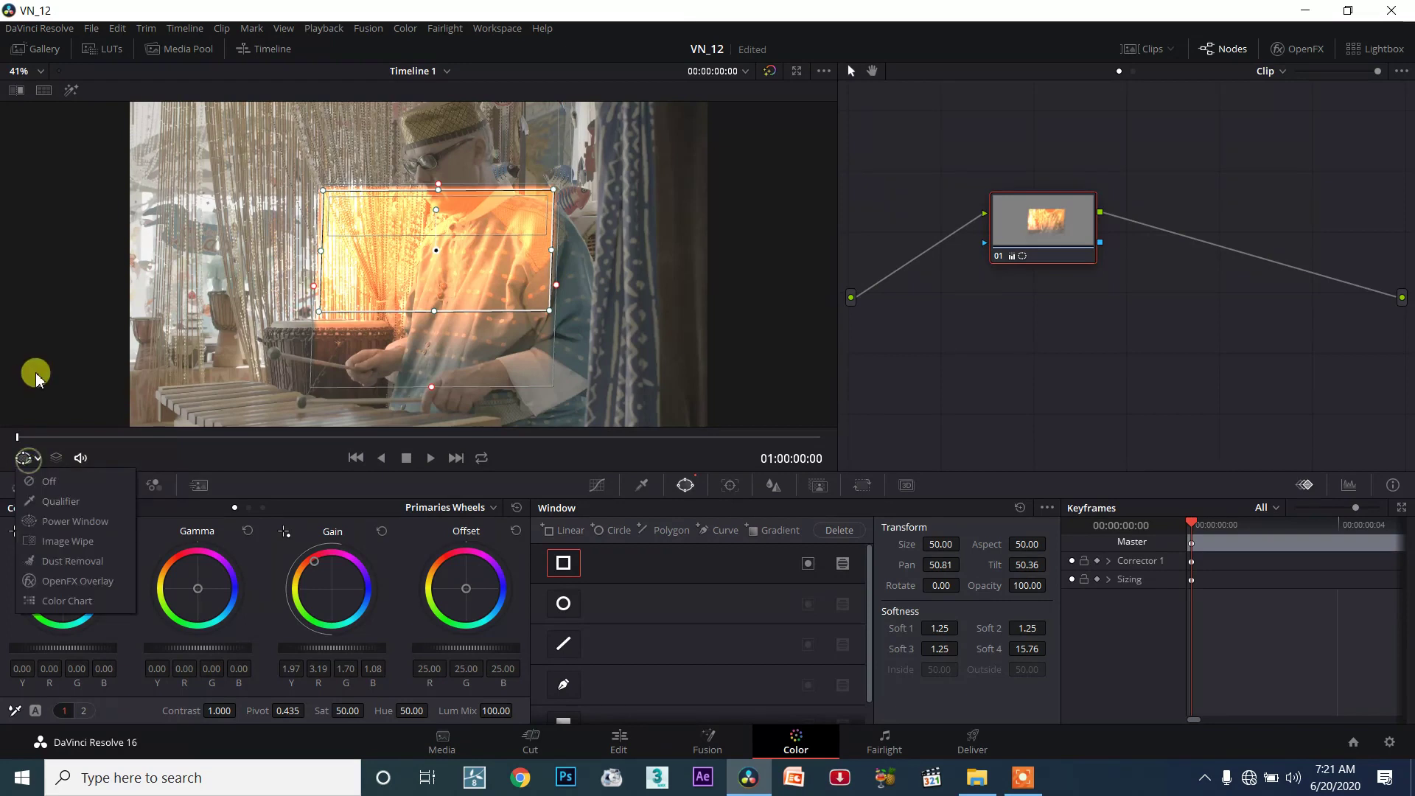
pyautogui.click(45, 481)
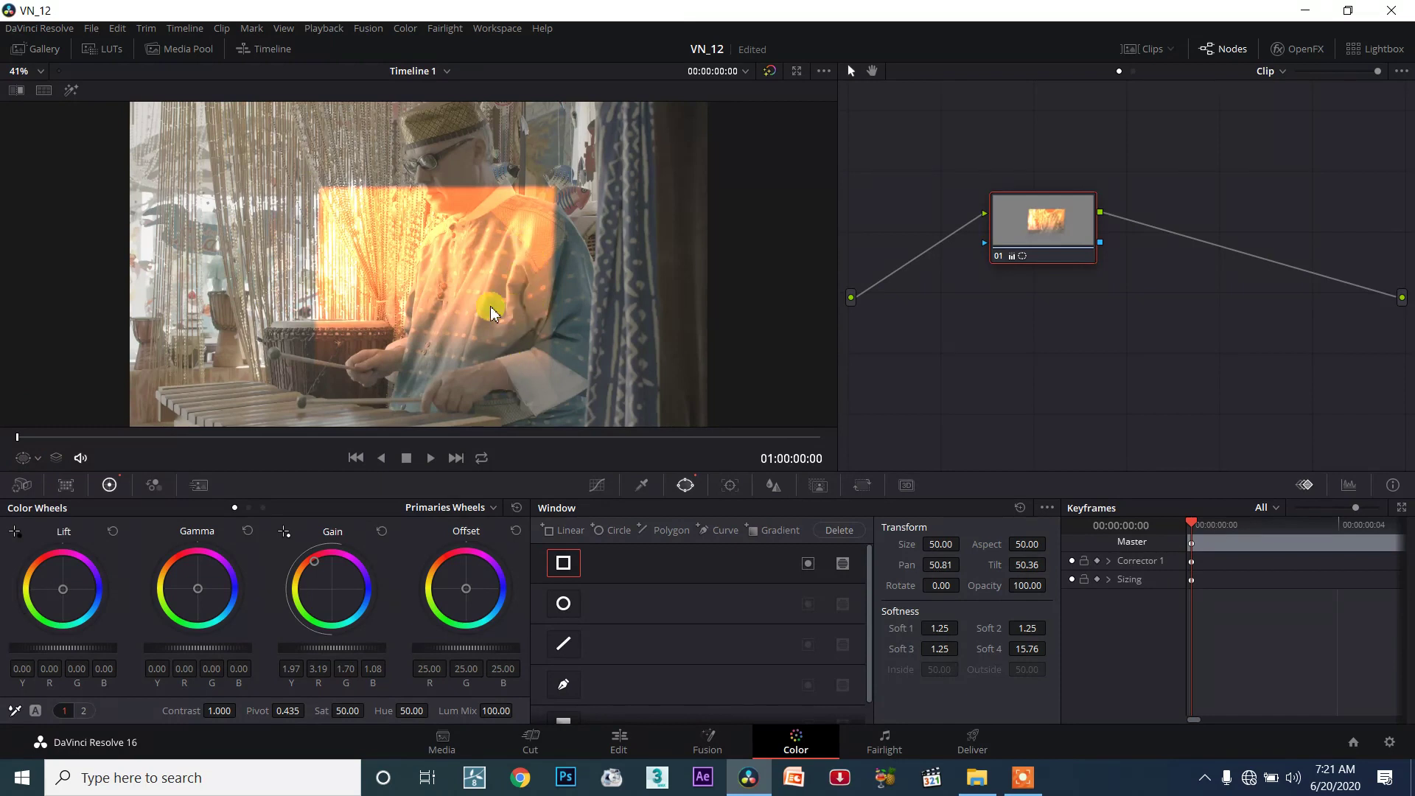
pyautogui.click(38, 459)
pyautogui.click(57, 515)
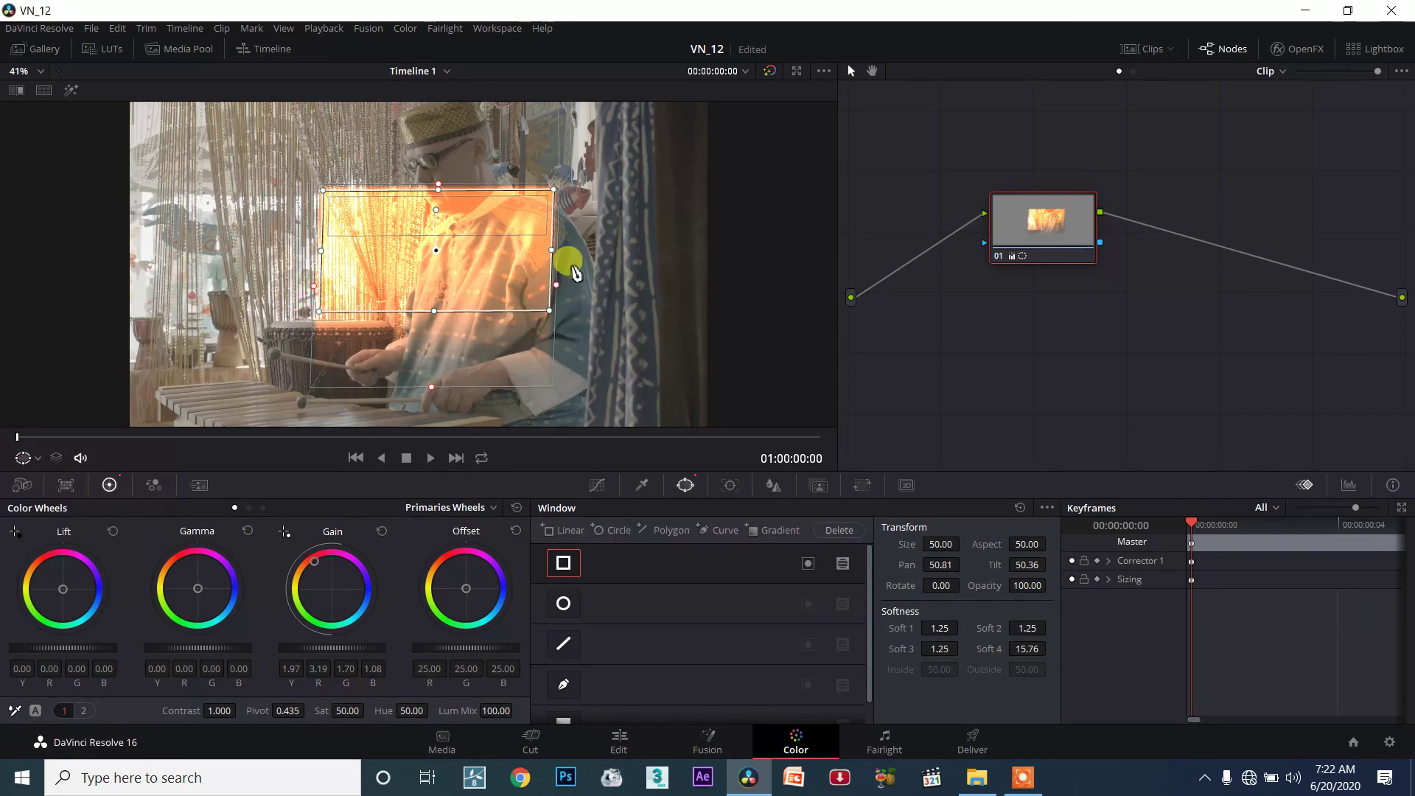
pyautogui.moveTo(555, 285); pyautogui.dragTo(704, 272)
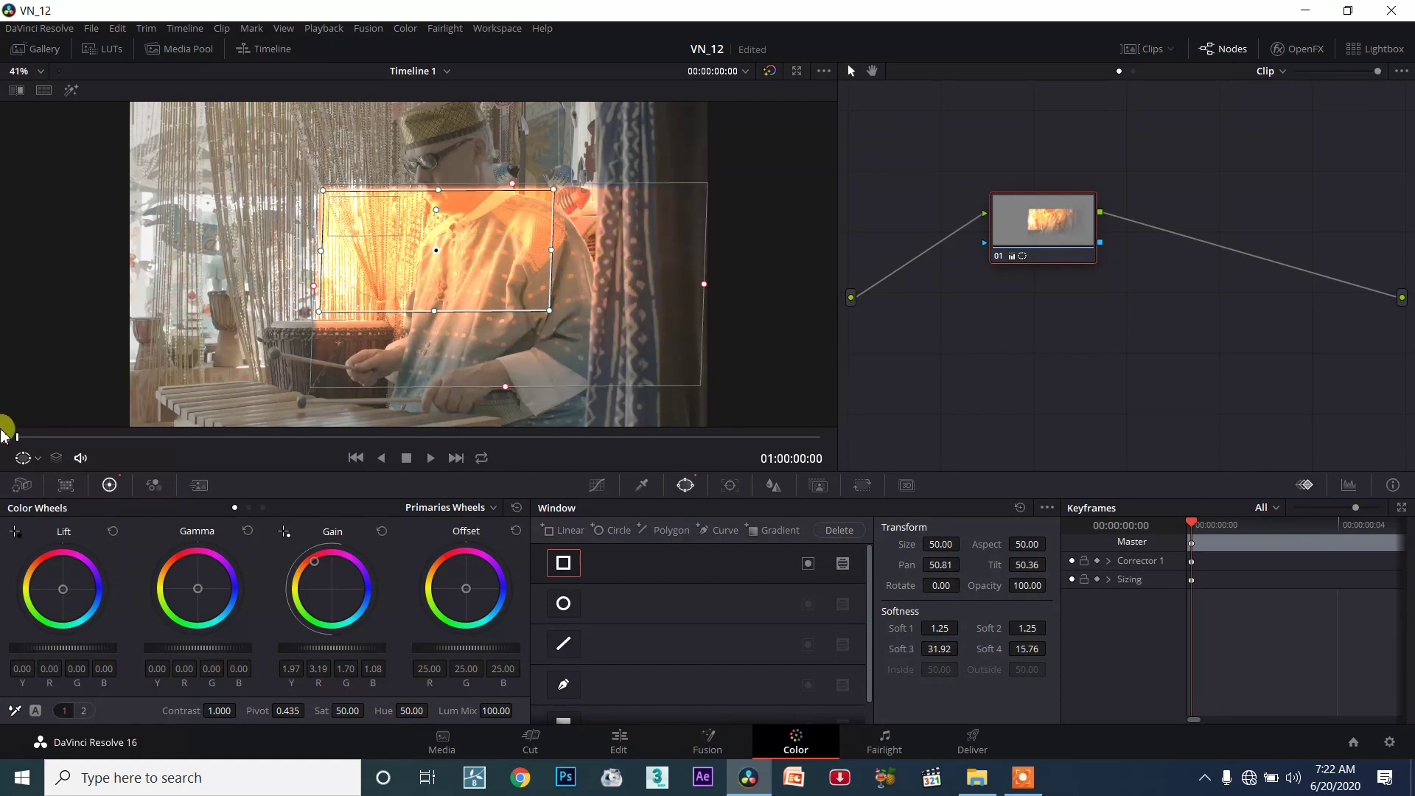
pyautogui.click(33, 458)
pyautogui.click(44, 486)
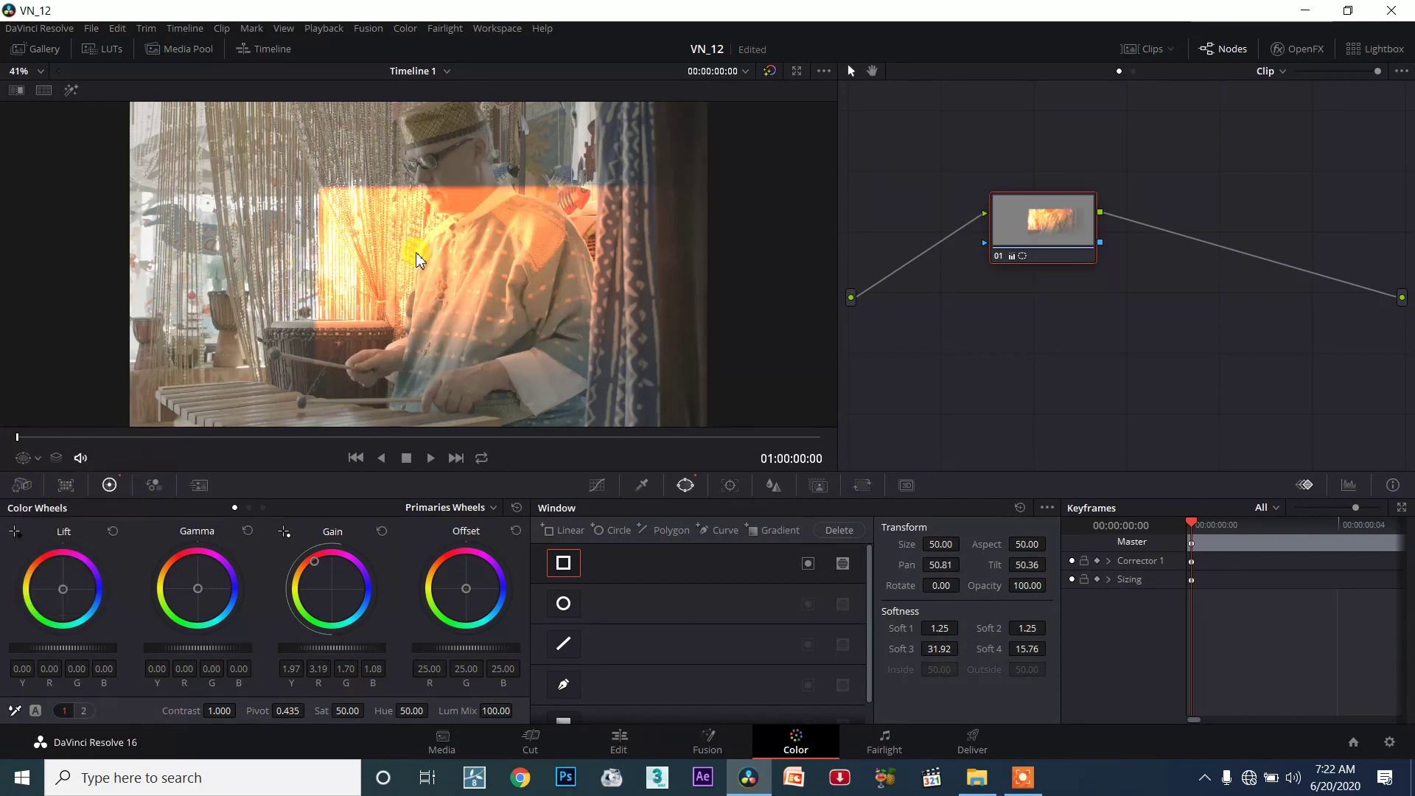
pyautogui.click(37, 460)
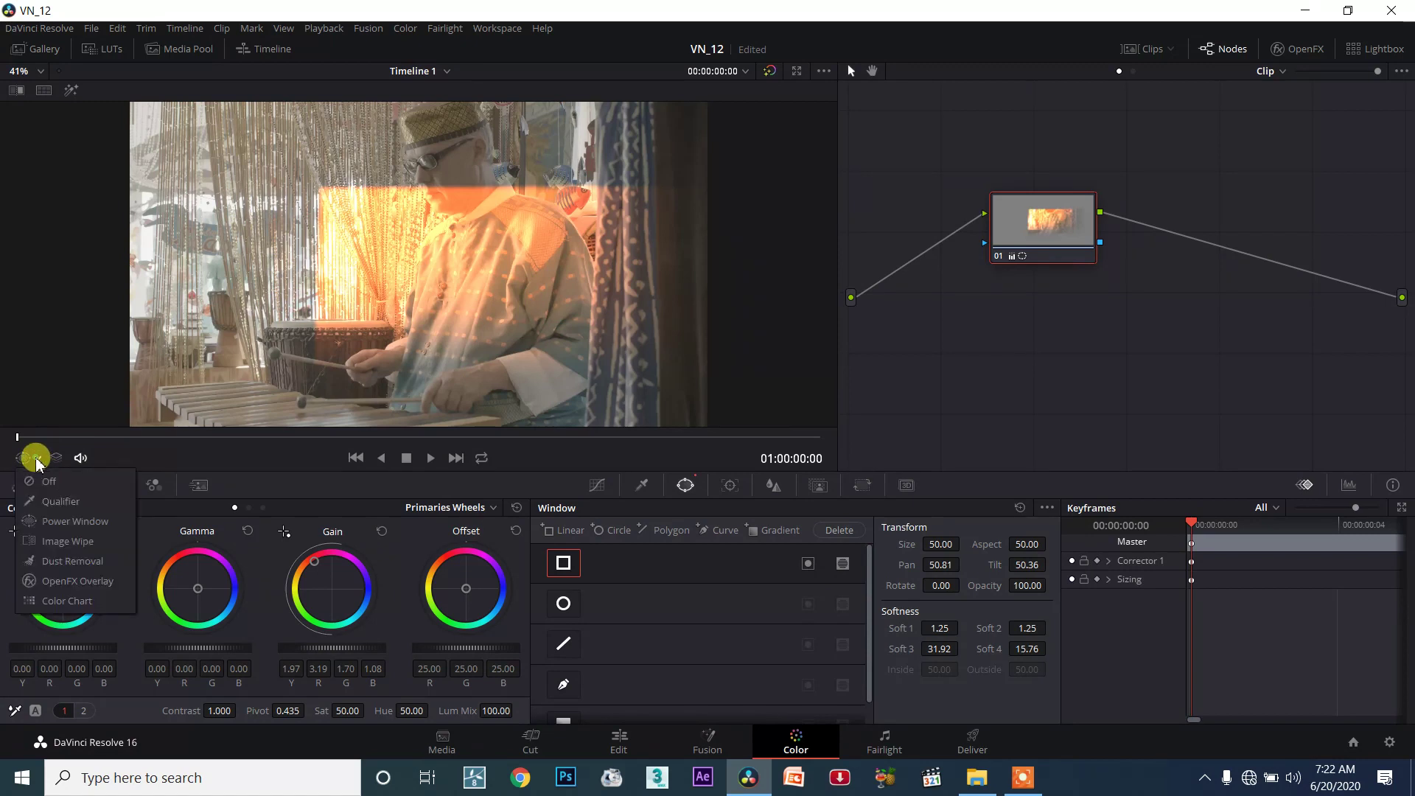
pyautogui.click(54, 528)
# Step: Move the window over the top-left bead curtain (Pan 42.89, Tilt 54.13), checking with the overlay off
pyautogui.moveTo(468, 268); pyautogui.dragTo(265, 181)
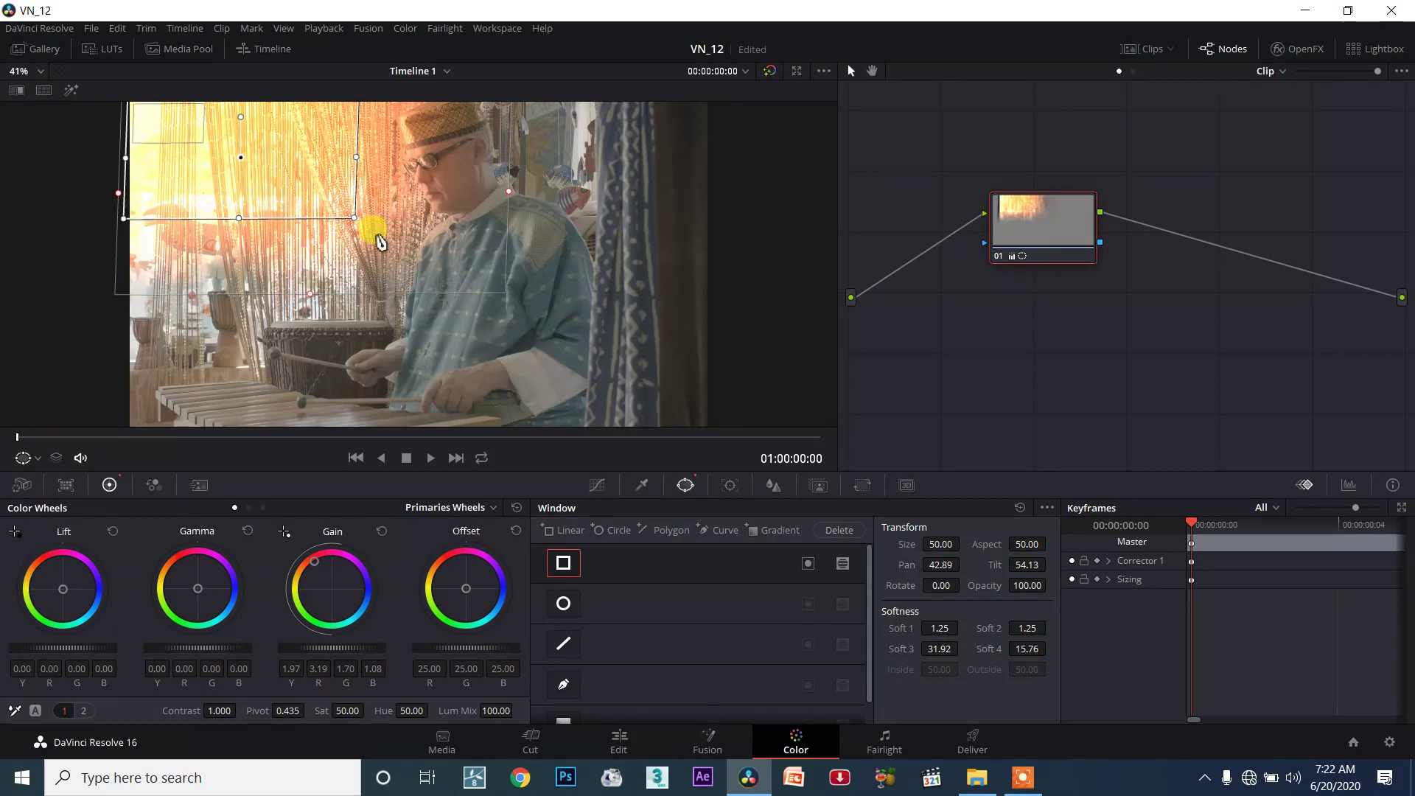
pyautogui.click(29, 458)
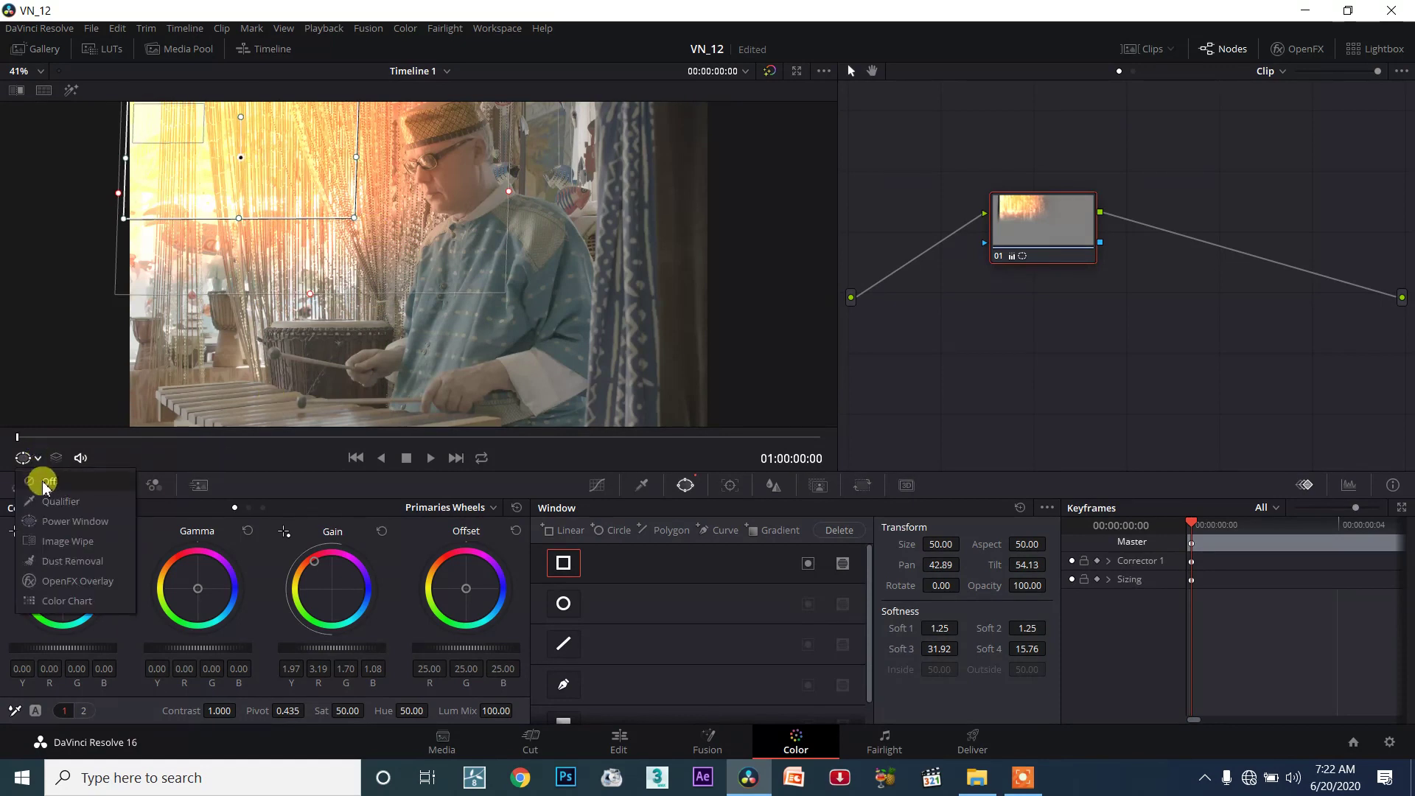
pyautogui.click(46, 482)
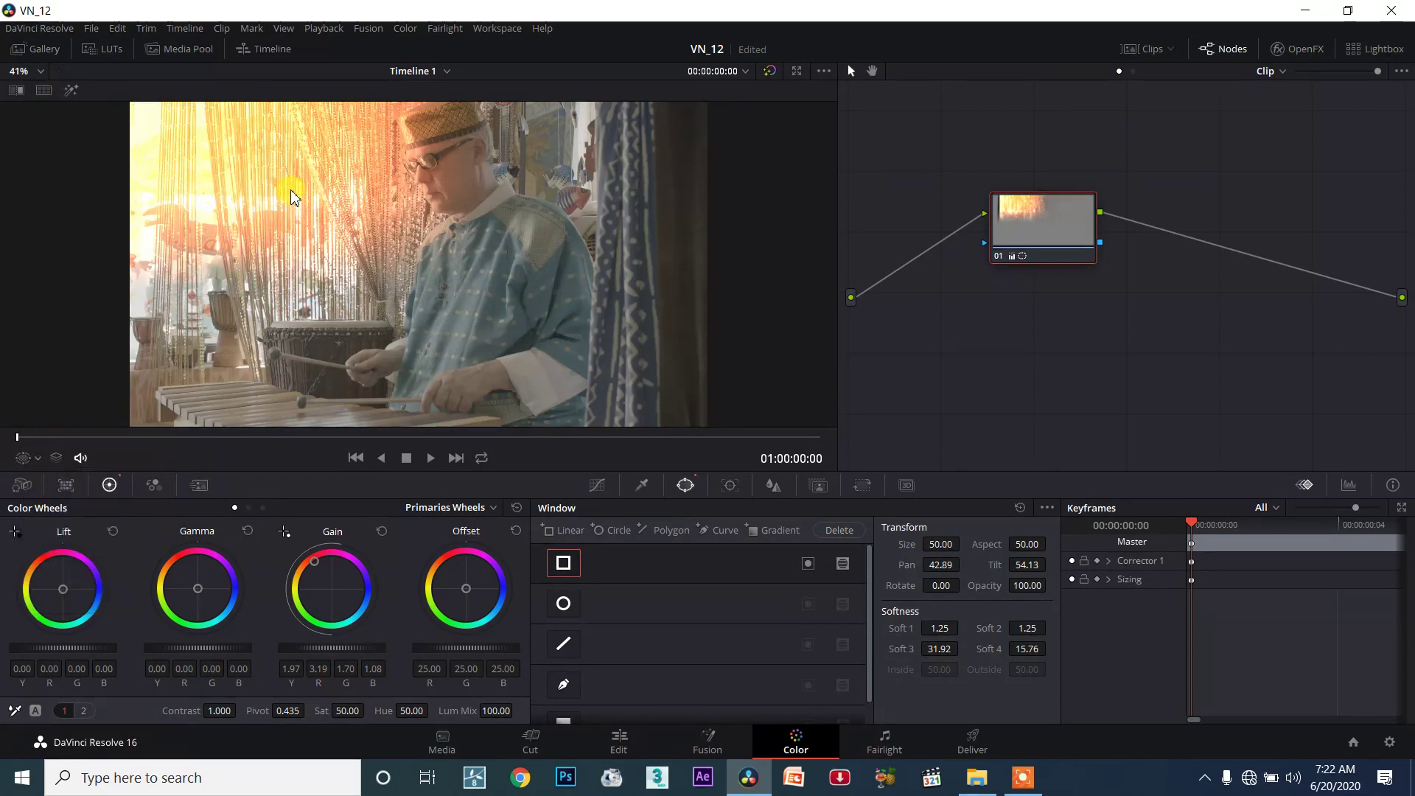
pyautogui.click(963, 218)
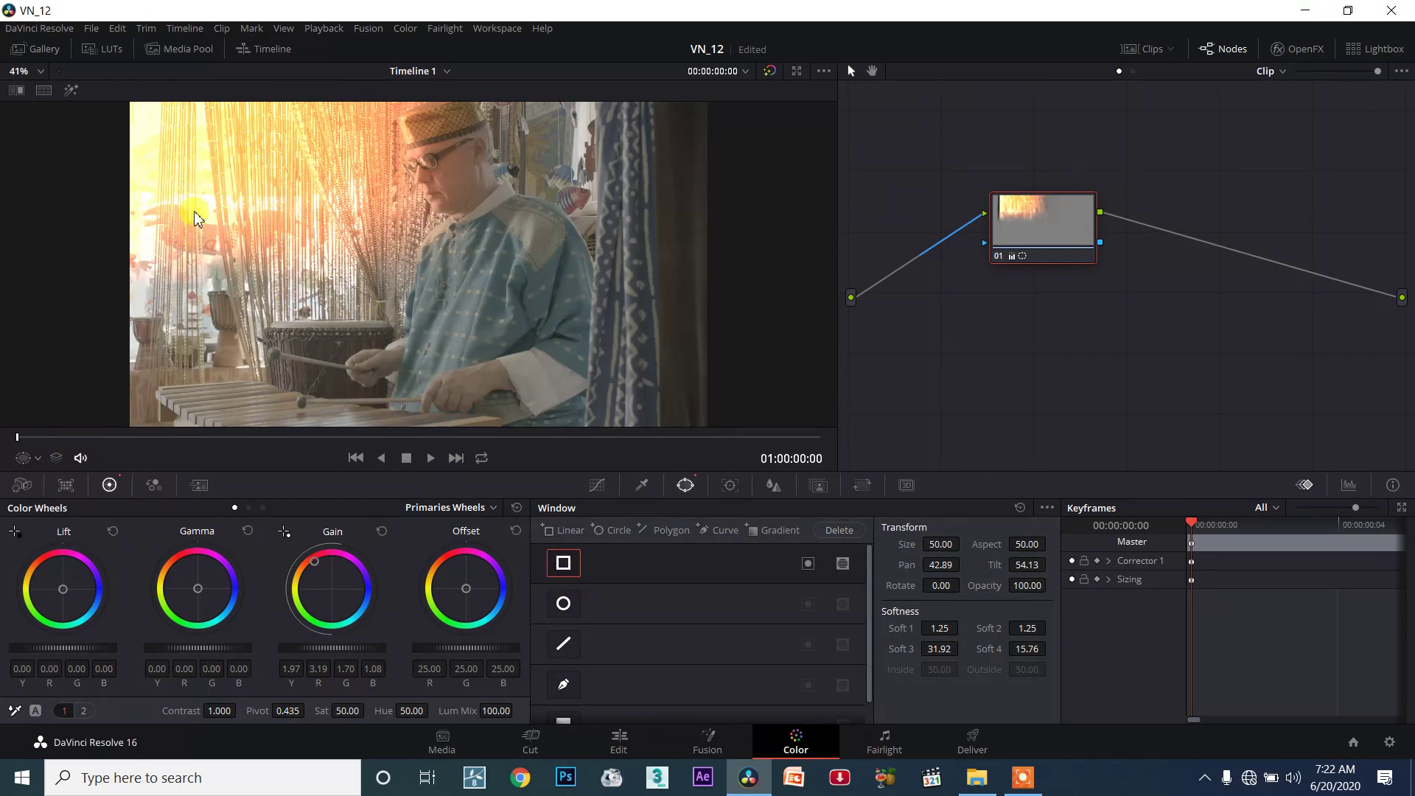
pyautogui.click(24, 457)
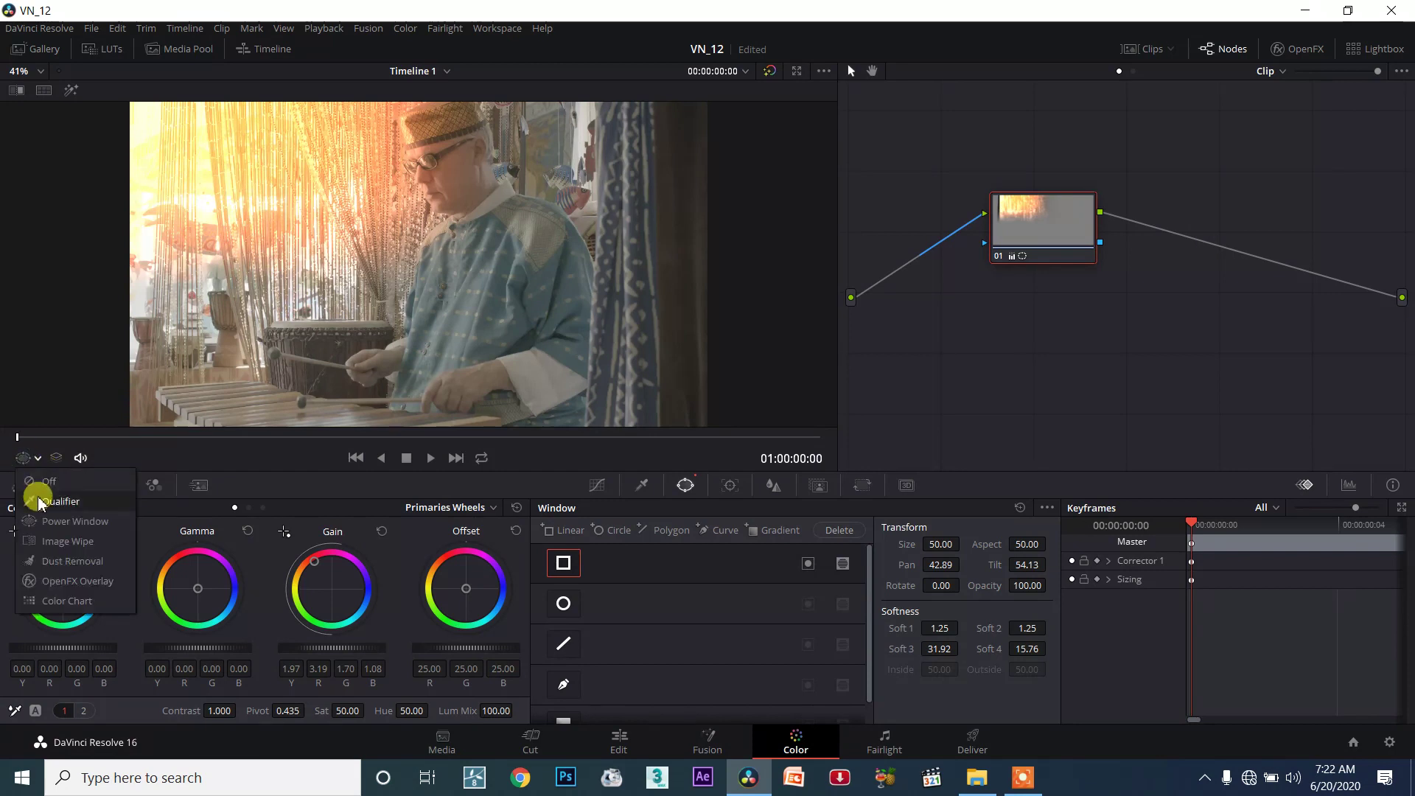
pyautogui.click(56, 521)
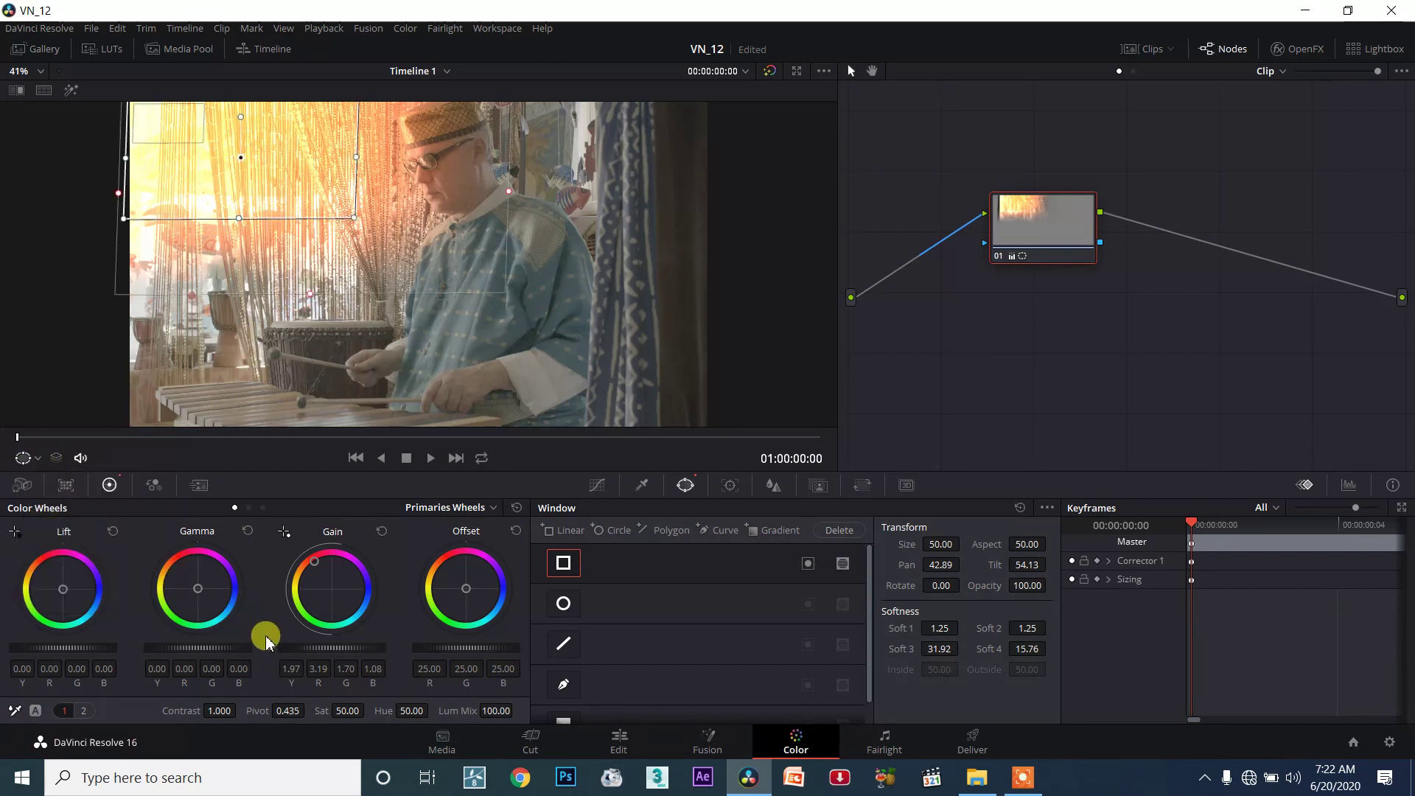
# Step: Push the windowed Gain toward blue and lower it to 1.60/1.49/1.48/3.06
pyautogui.moveTo(317, 644); pyautogui.dragTo(253, 648)
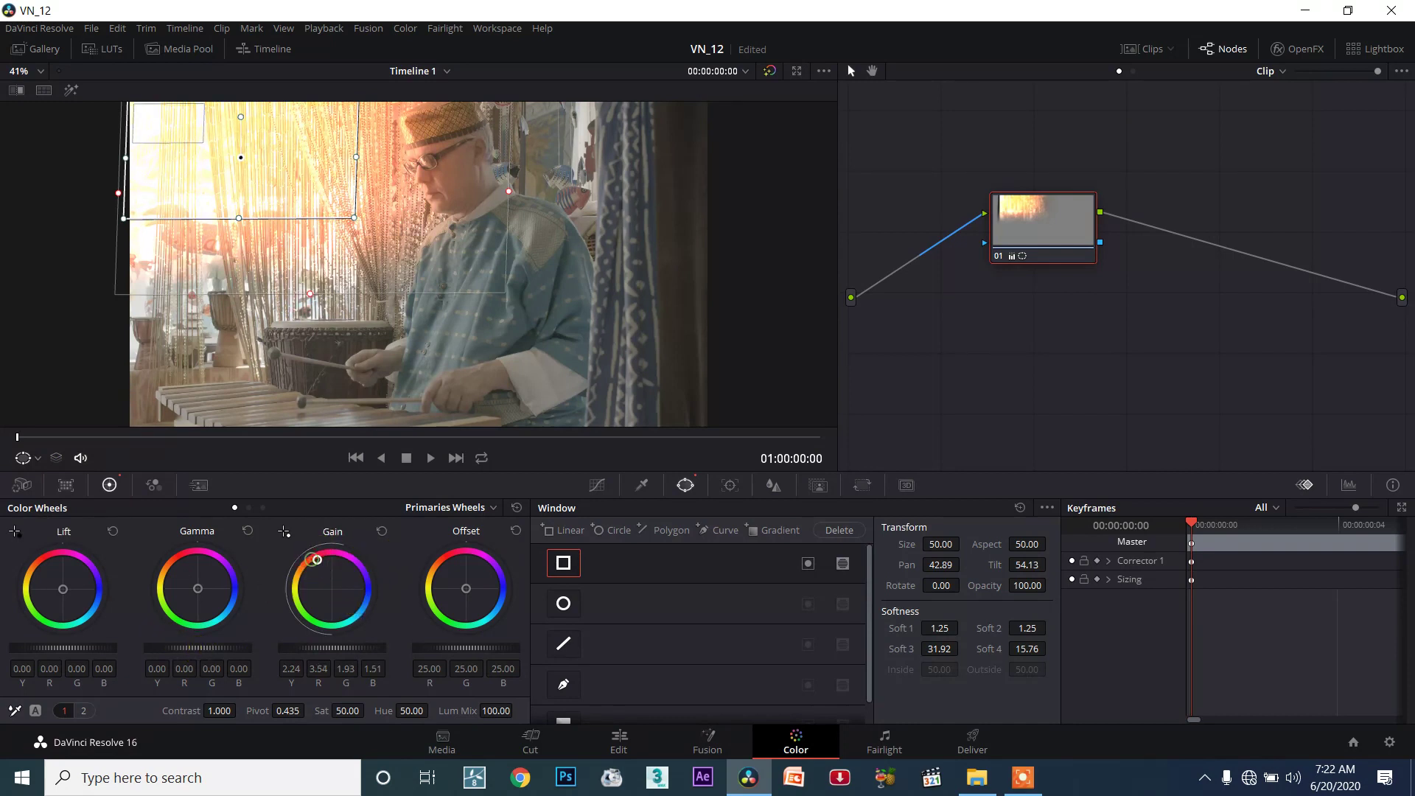
pyautogui.moveTo(313, 591); pyautogui.dragTo(371, 595)
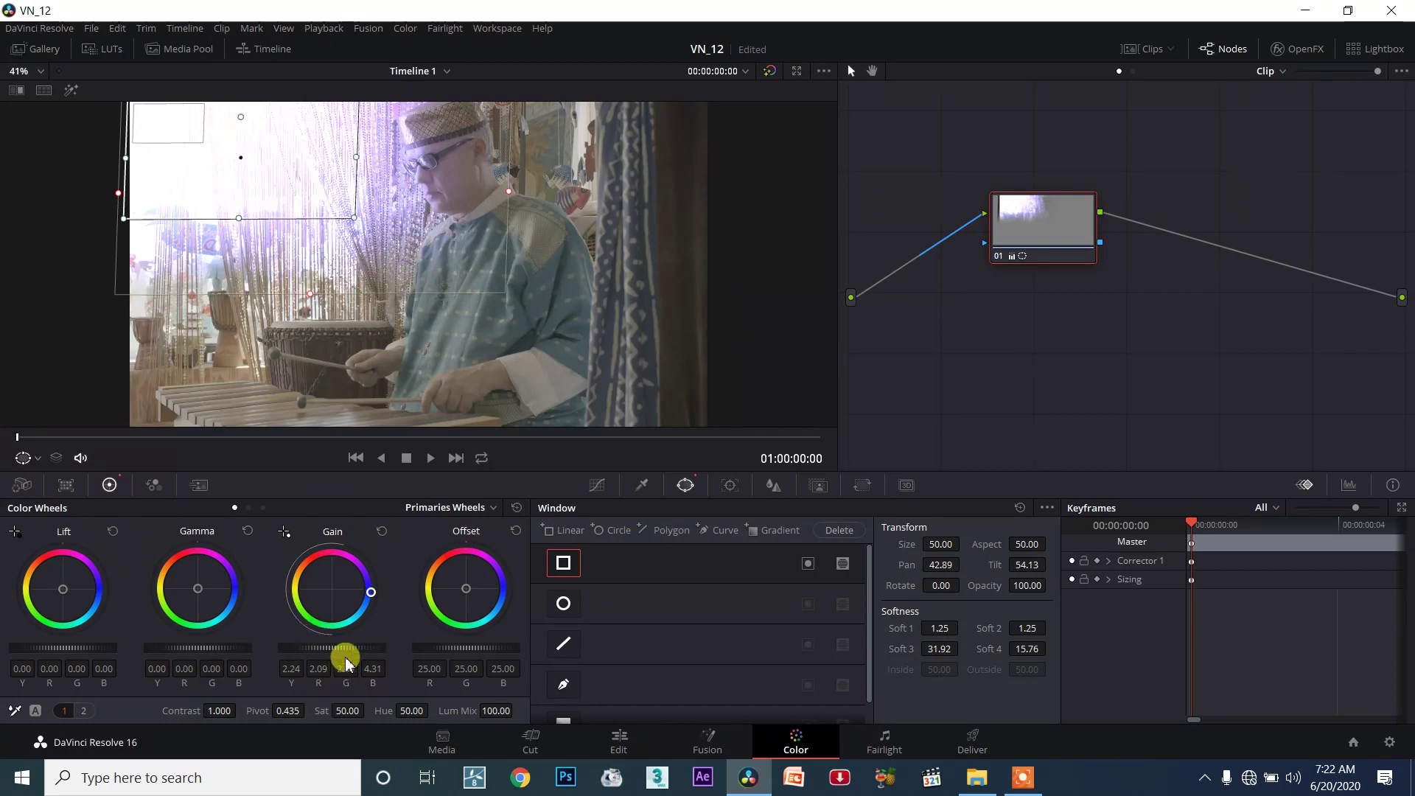
pyautogui.moveTo(353, 648); pyautogui.dragTo(343, 648)
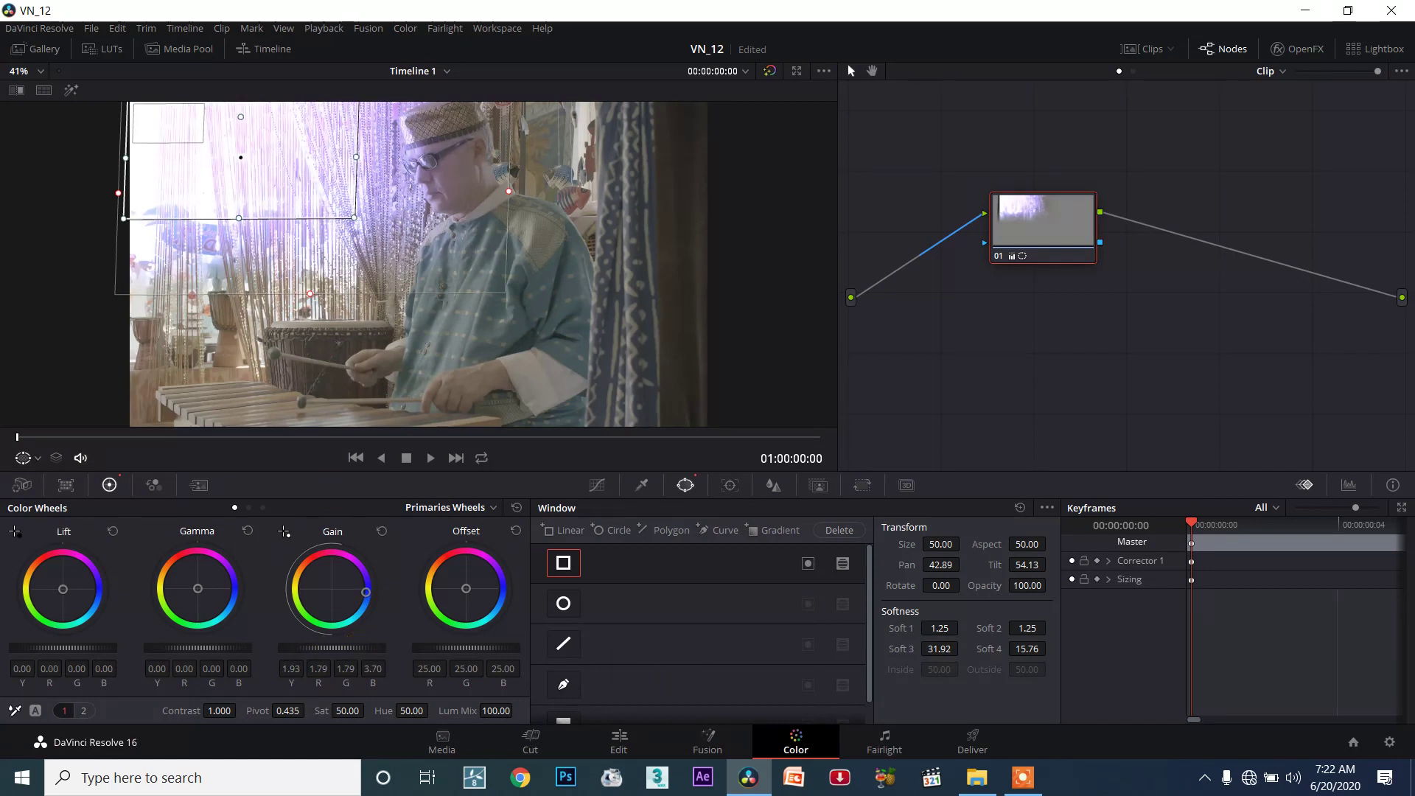
pyautogui.moveTo(332, 648); pyautogui.dragTo(322, 648)
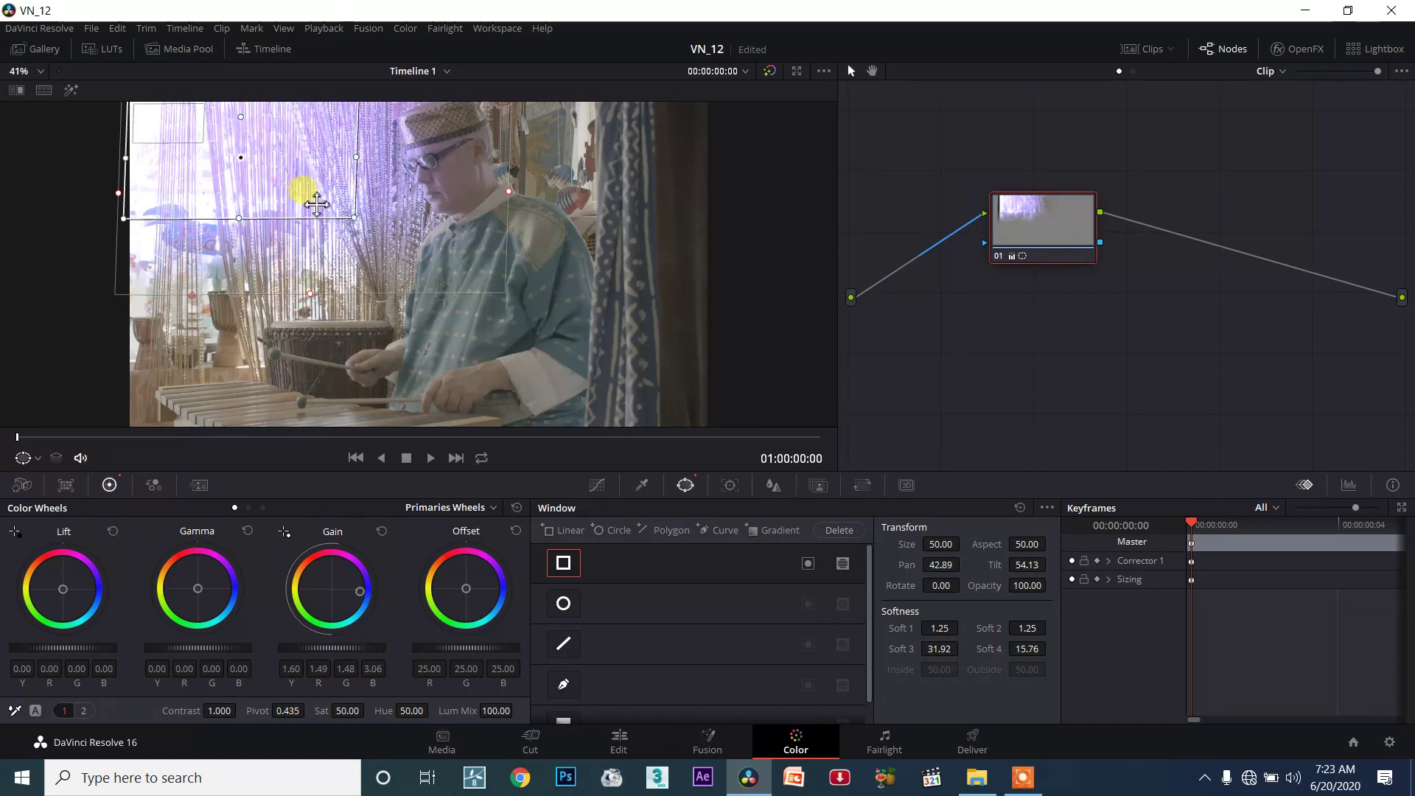
# Step: Move the window right and down over the curtain beside the player, enlarging it to Size 50.08
pyautogui.moveTo(258, 261); pyautogui.dragTo(254, 149)
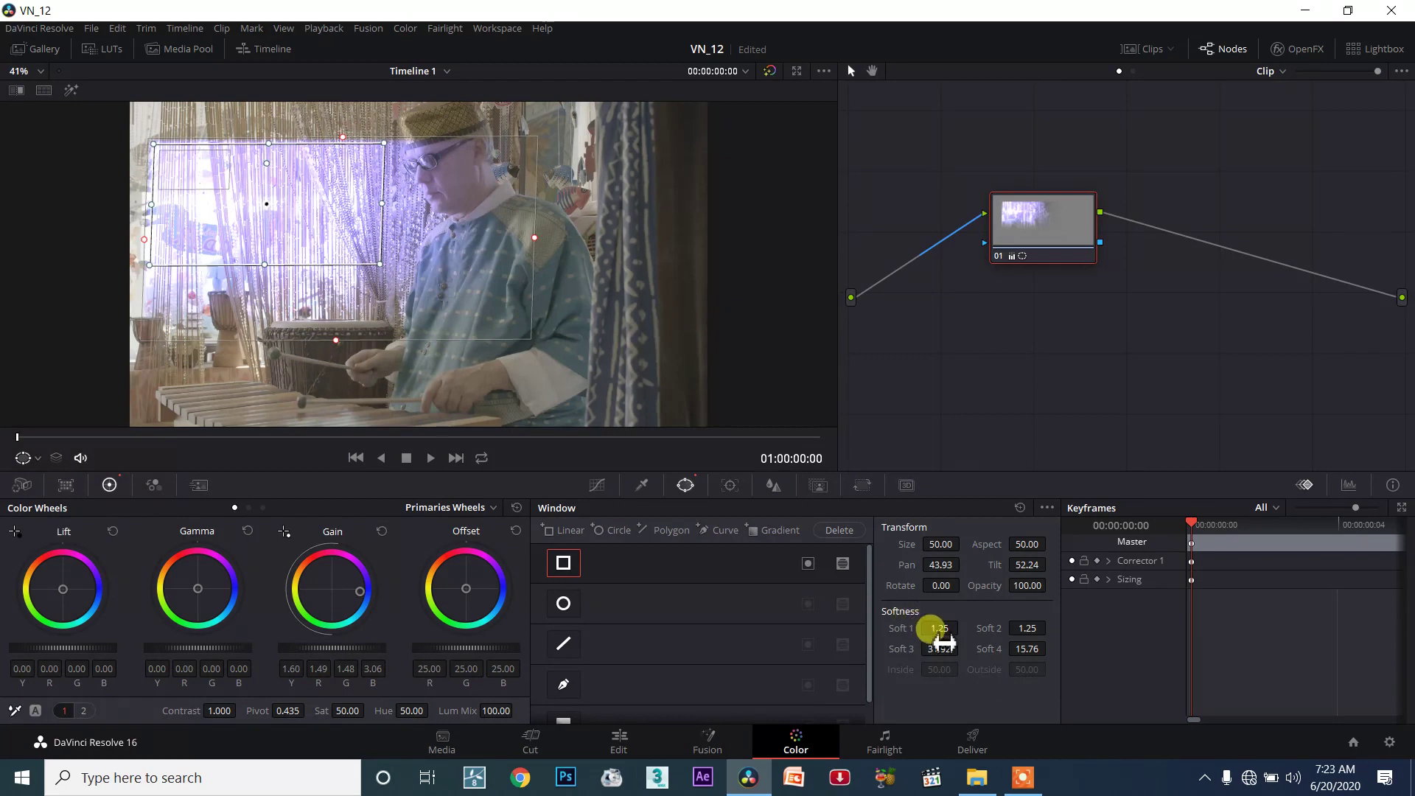
pyautogui.moveTo(343, 237); pyautogui.dragTo(443, 250)
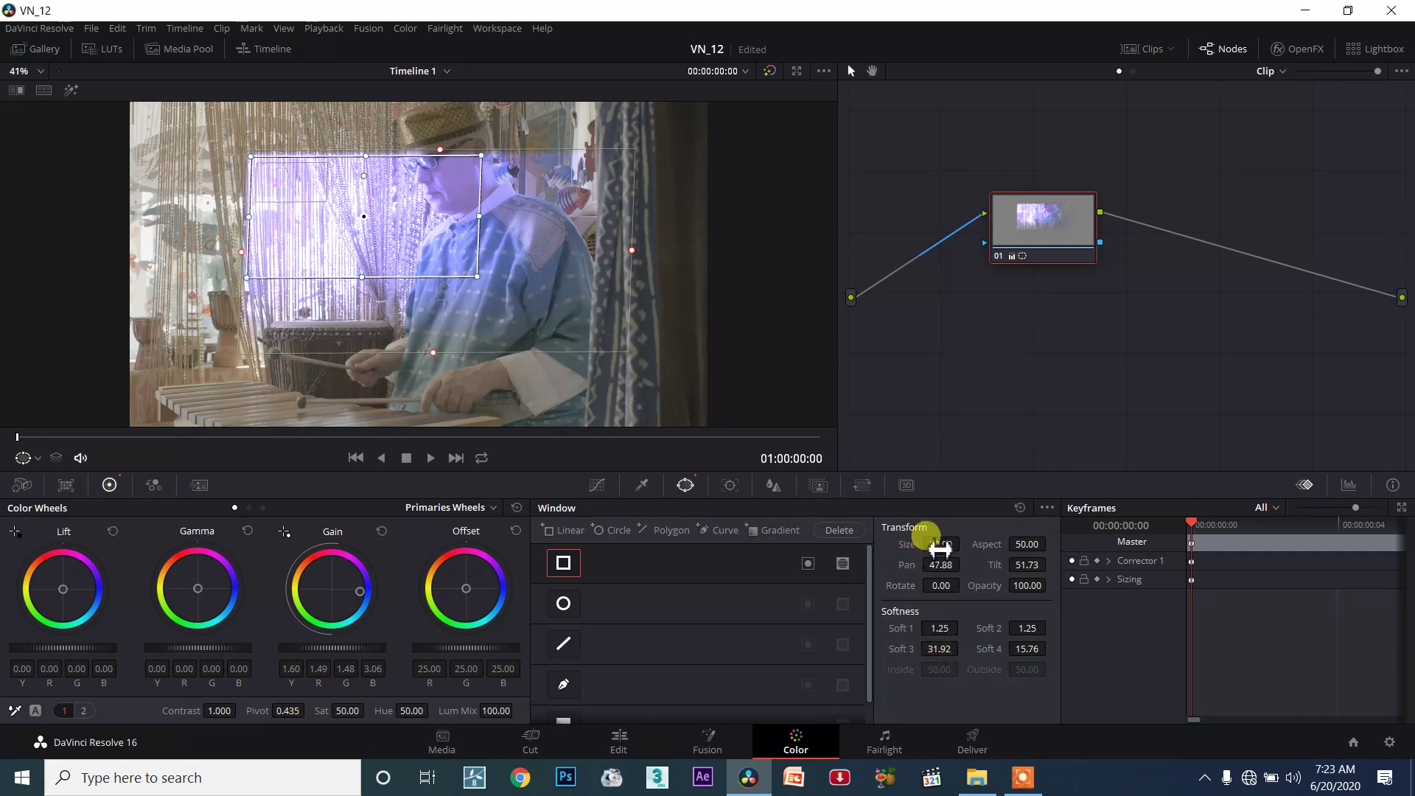
pyautogui.moveTo(940, 549); pyautogui.dragTo(941, 546)
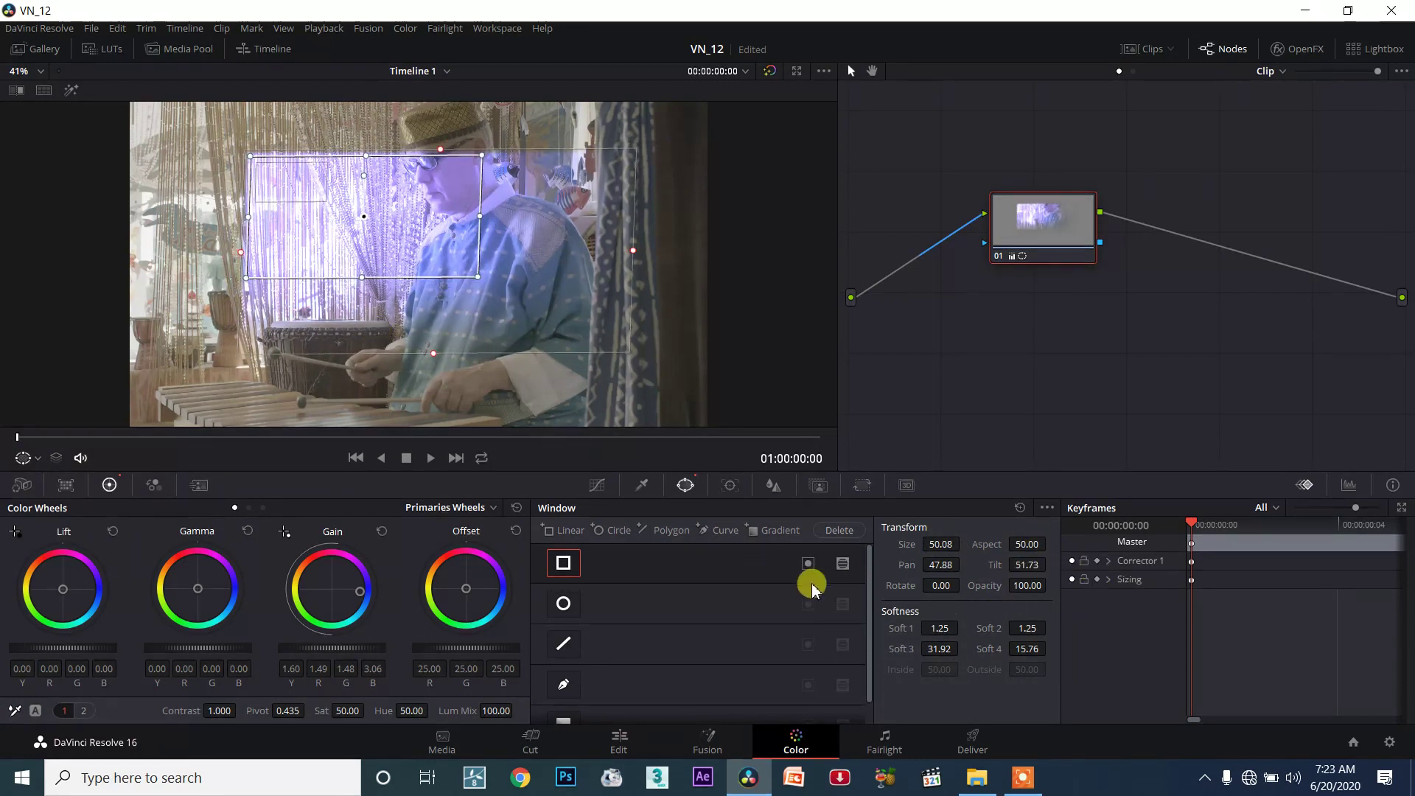
# Step: Raise Soft 1 to 8.51 and Soft 2 to 4.29, then set the viewer overlay to Off
pyautogui.moveTo(962, 628); pyautogui.dragTo(963, 628)
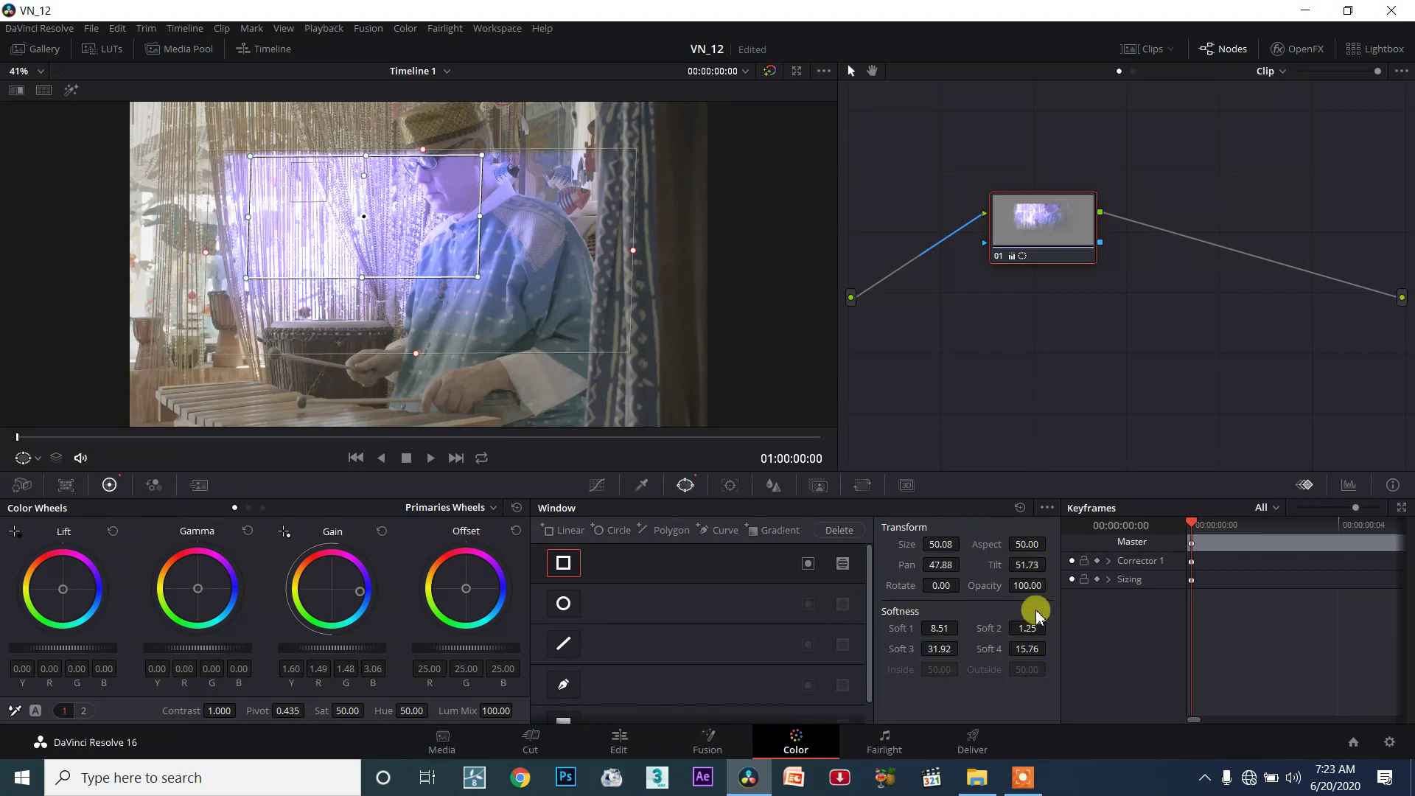
pyautogui.moveTo(1035, 633)
pyautogui.mouseDown()
pyautogui.moveTo(1084, 672)
pyautogui.moveTo(993, 644)
pyautogui.moveTo(938, 648)
pyautogui.moveTo(511, 224)
pyautogui.moveTo(1061, 635)
pyautogui.moveTo(1020, 648)
pyautogui.mouseUp()
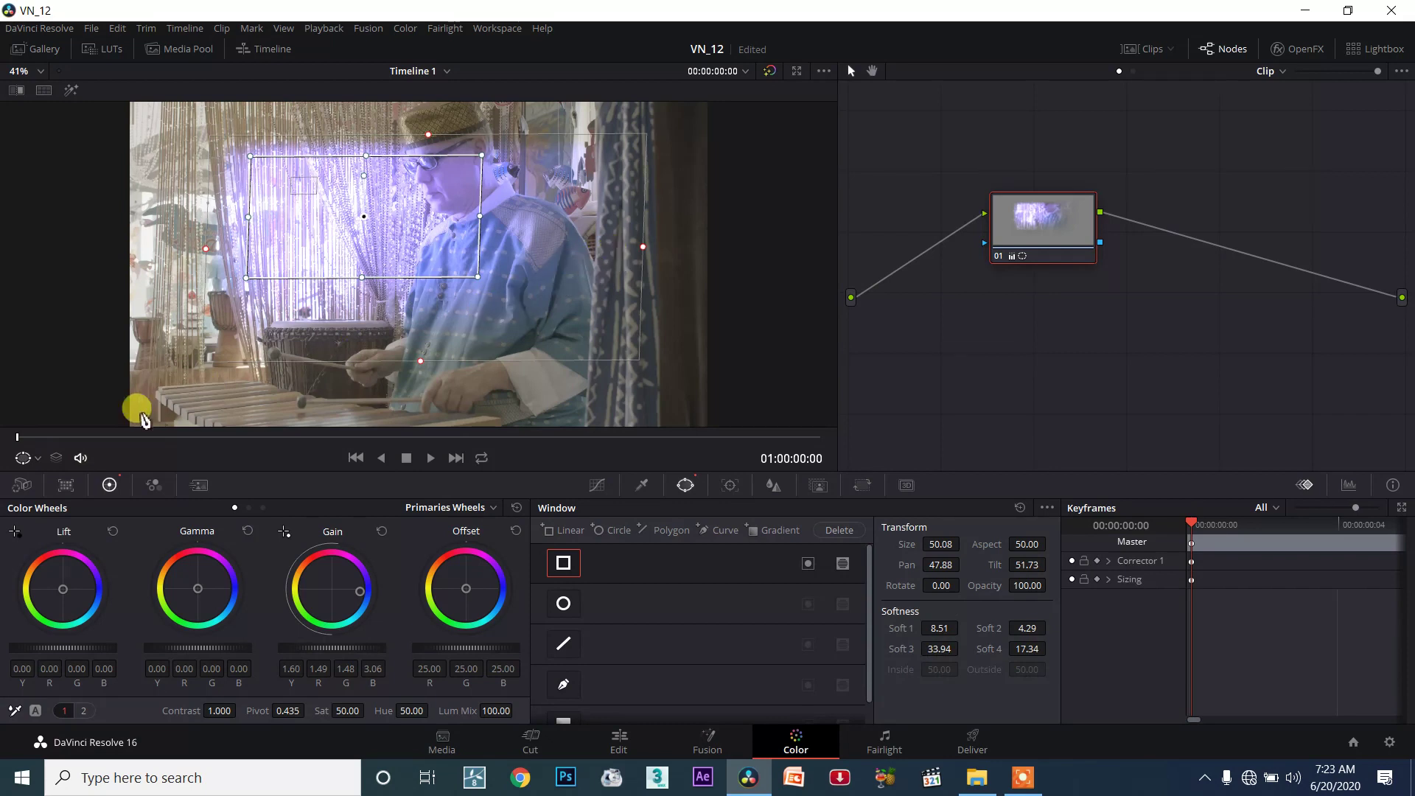
pyautogui.click(38, 457)
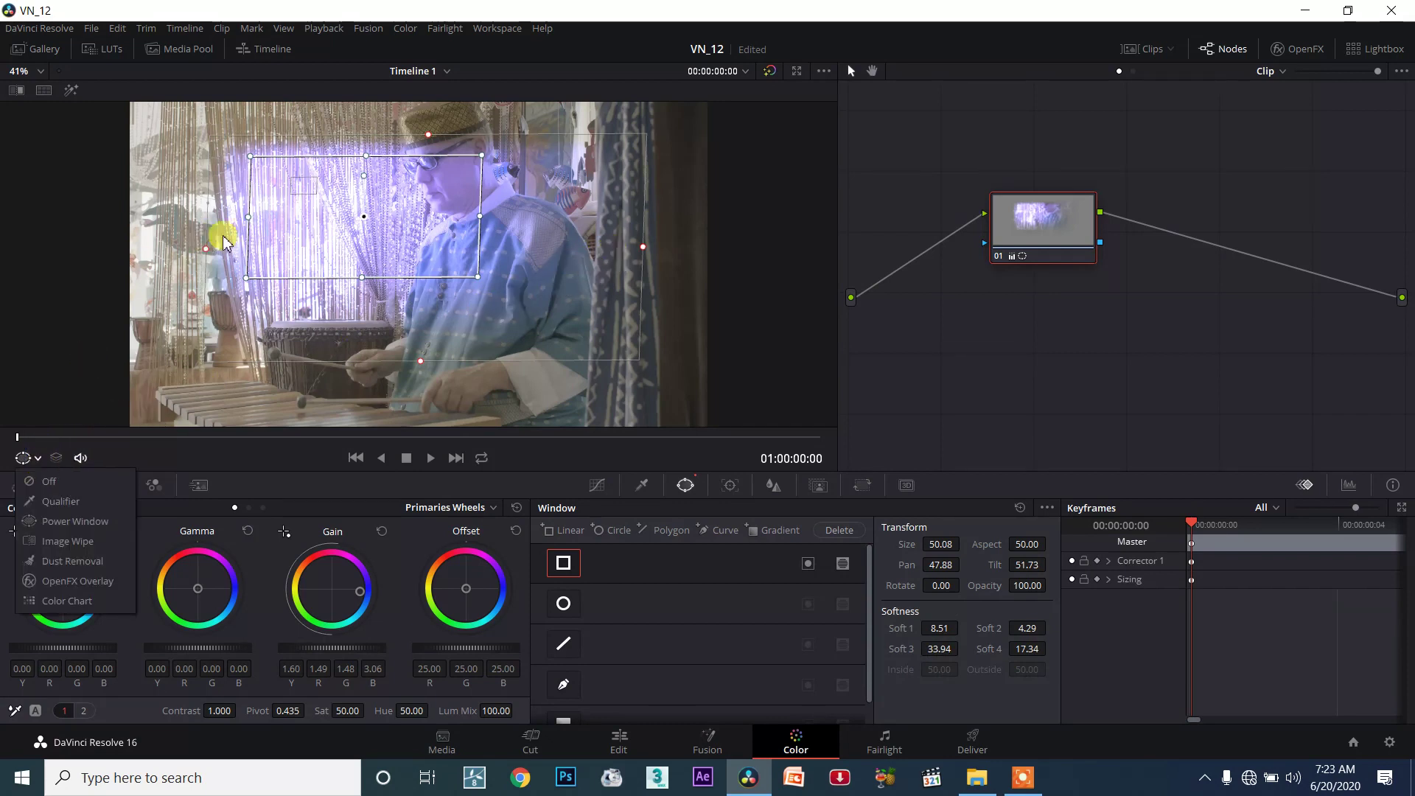
pyautogui.click(72, 479)
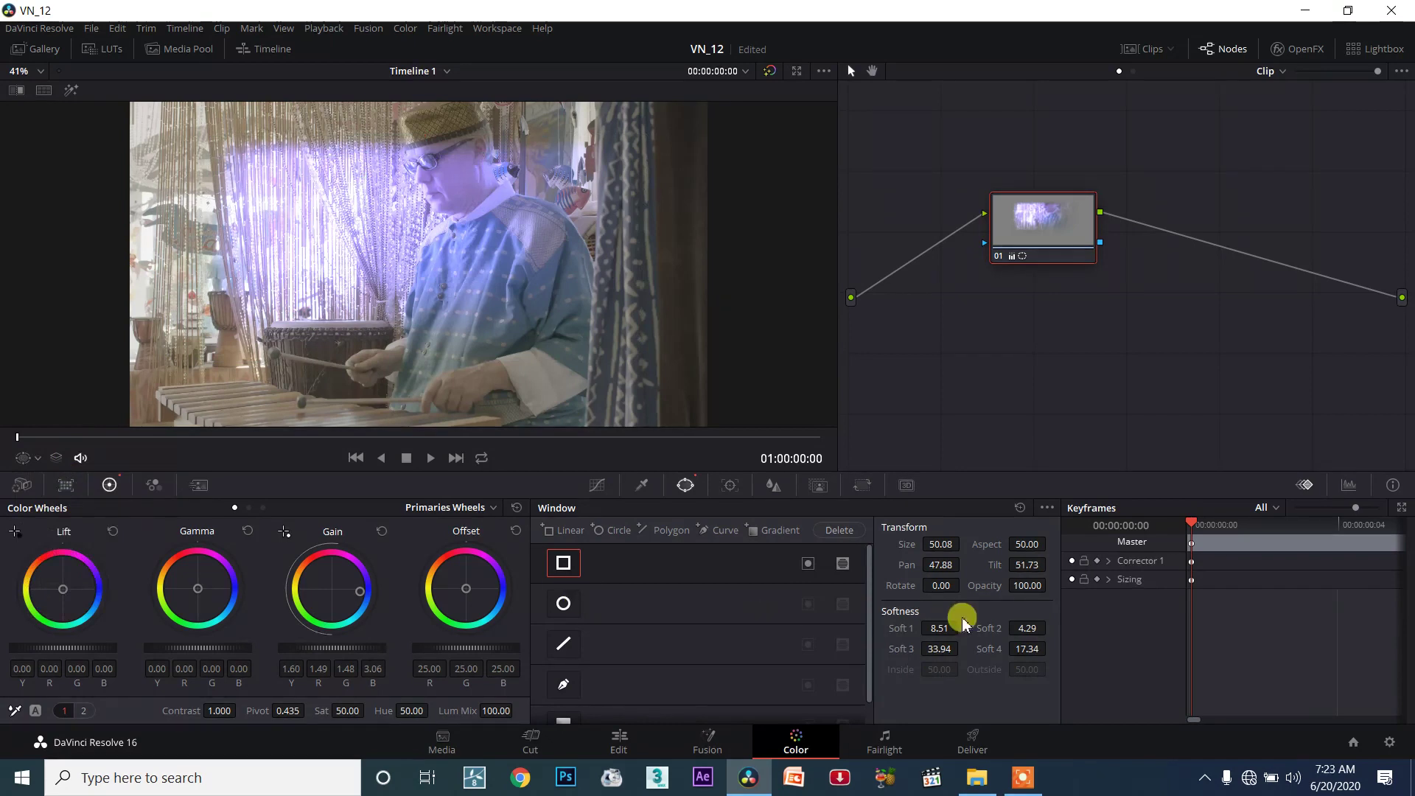
# Step: Push Soft 1 and Soft 2 higher, then reset the Window palette to remove the rectangle window
pyautogui.moveTo(962, 628); pyautogui.dragTo(946, 577)
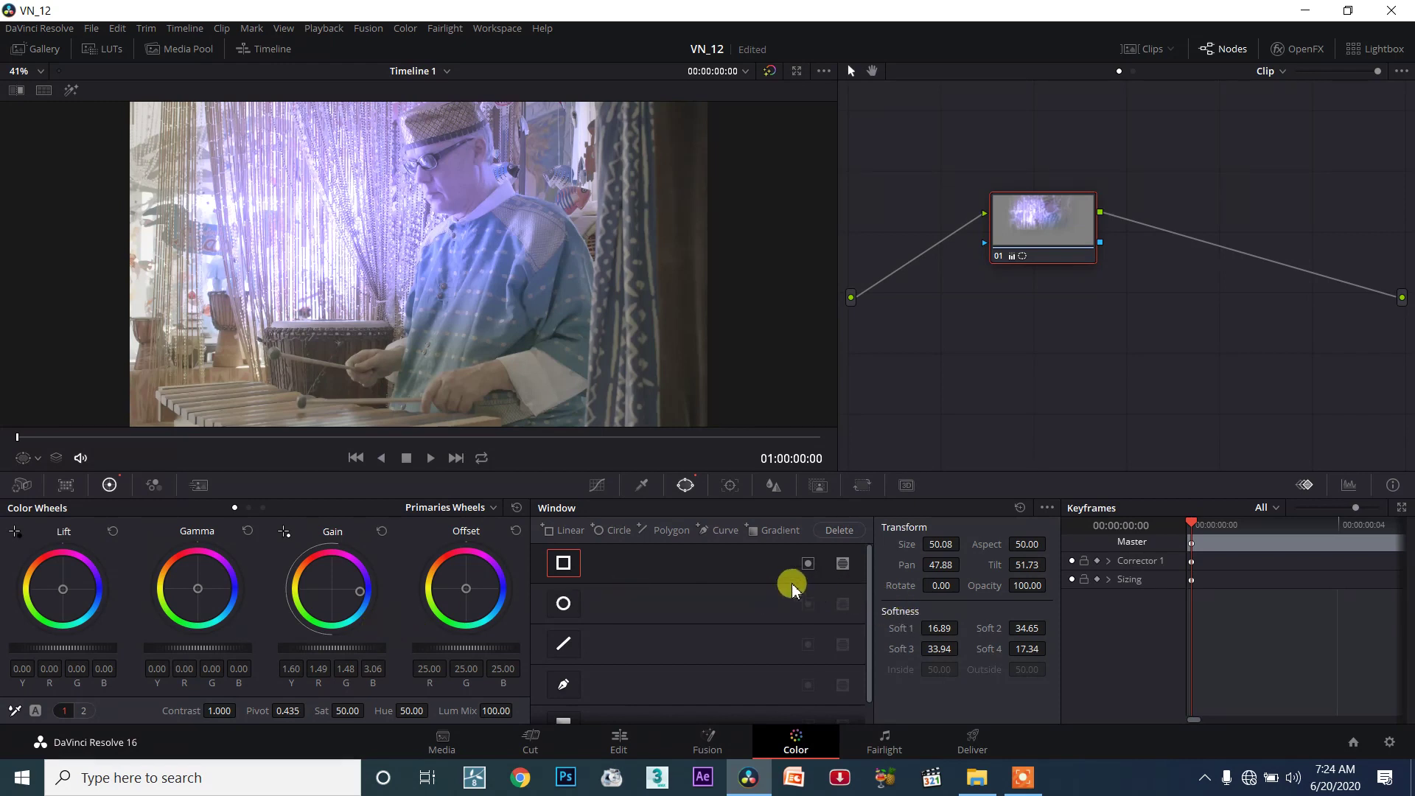
pyautogui.click(826, 538)
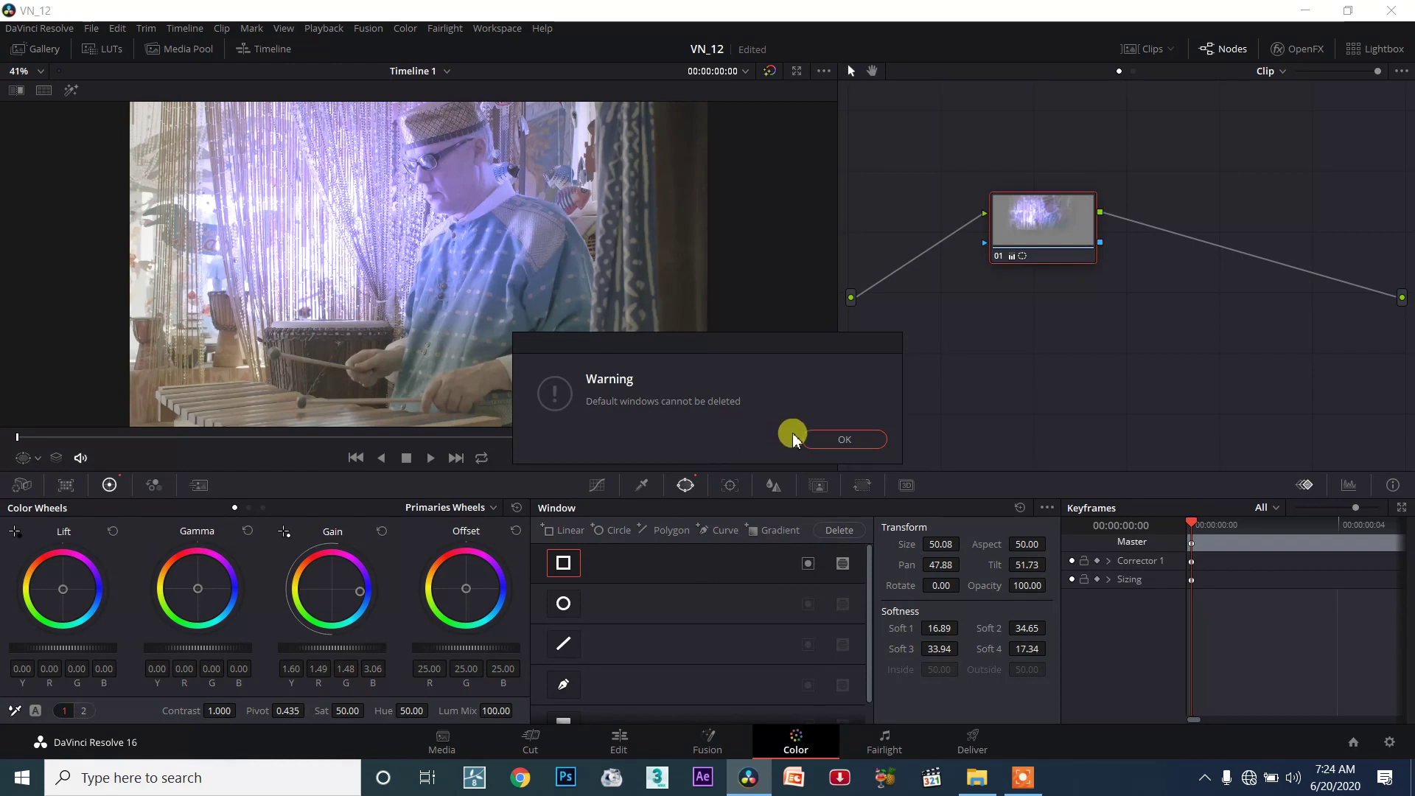
pyautogui.click(811, 440)
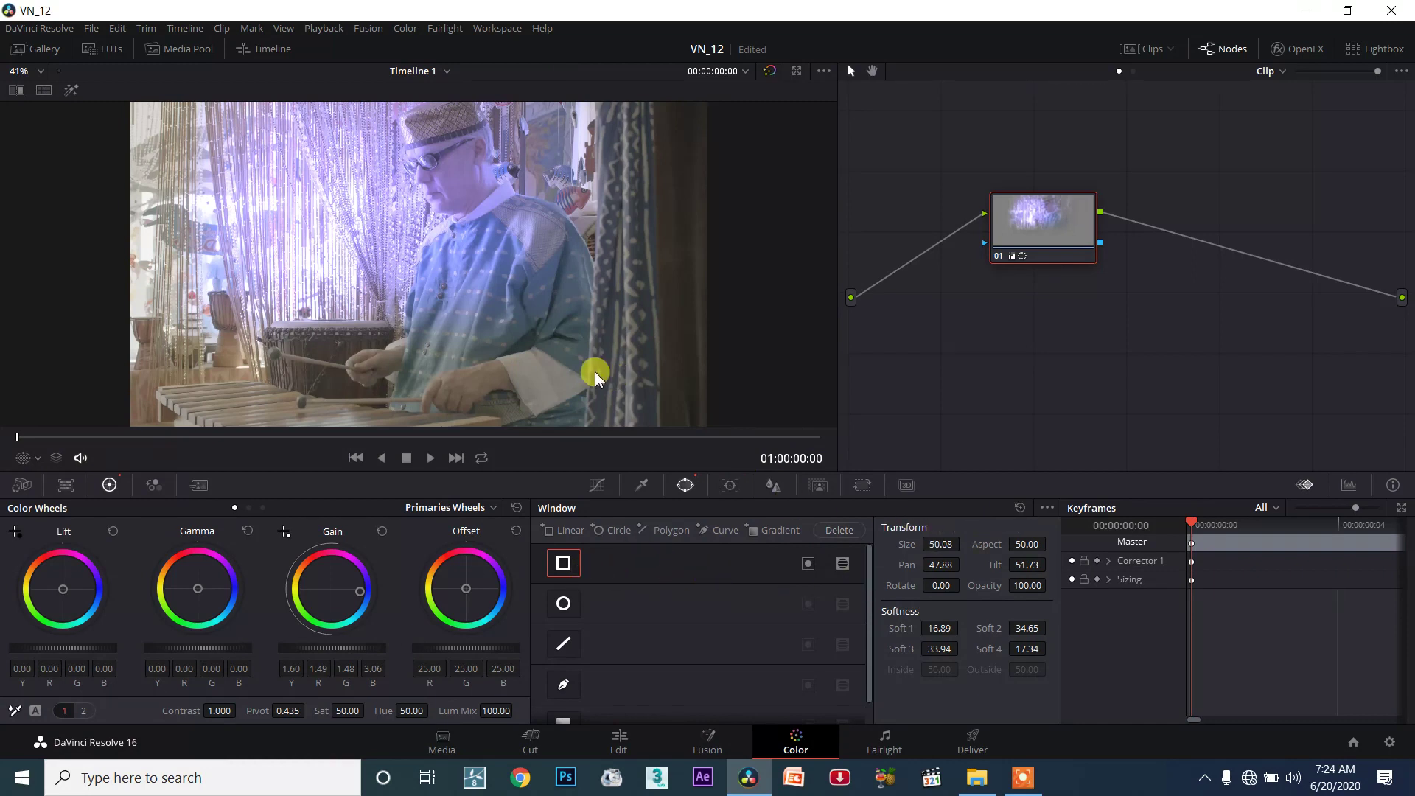
pyautogui.click(1020, 508)
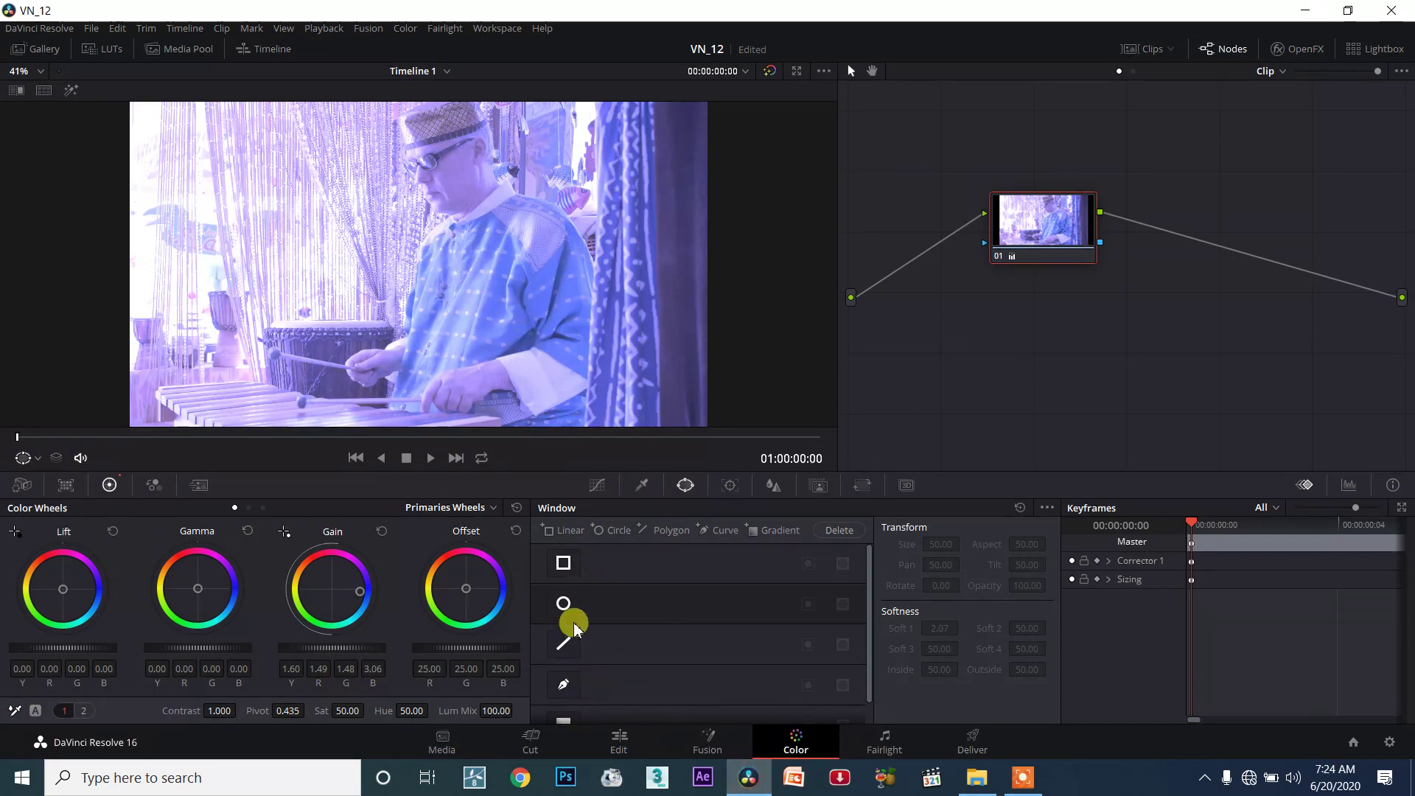
# Step: Reset the Primaries gain to neutral and enable both Circle and Rectangle windows on node 01
pyautogui.click(517, 508)
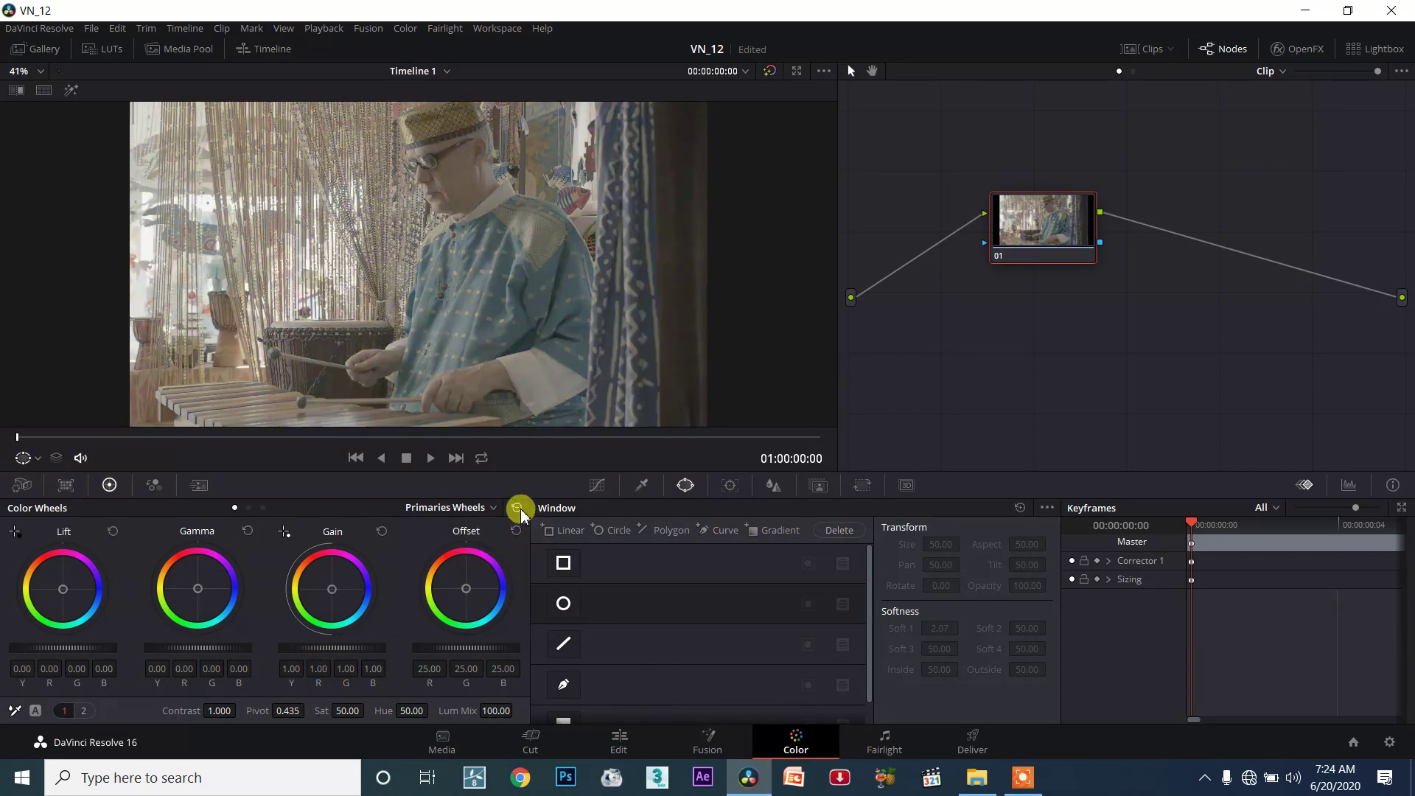
pyautogui.click(563, 606)
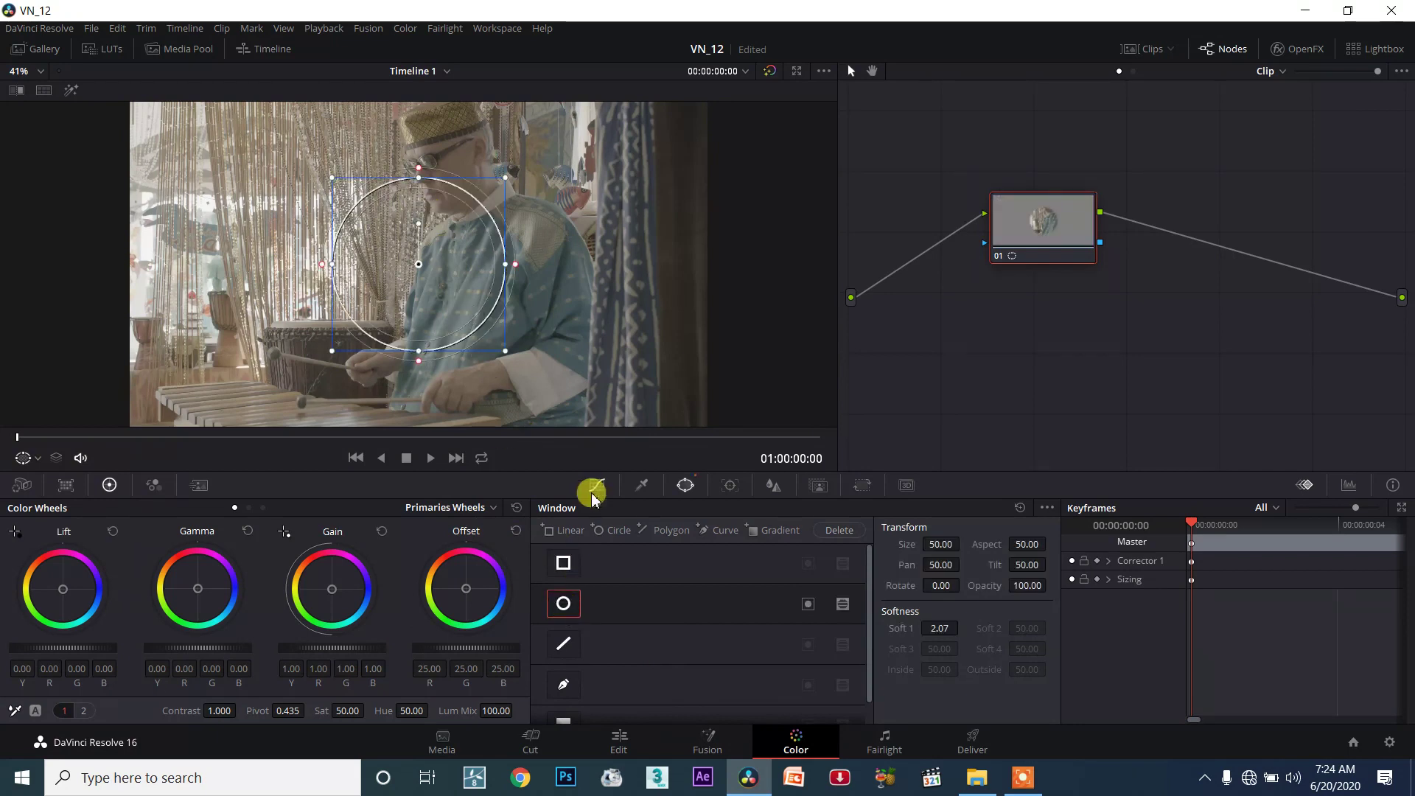
pyautogui.click(563, 564)
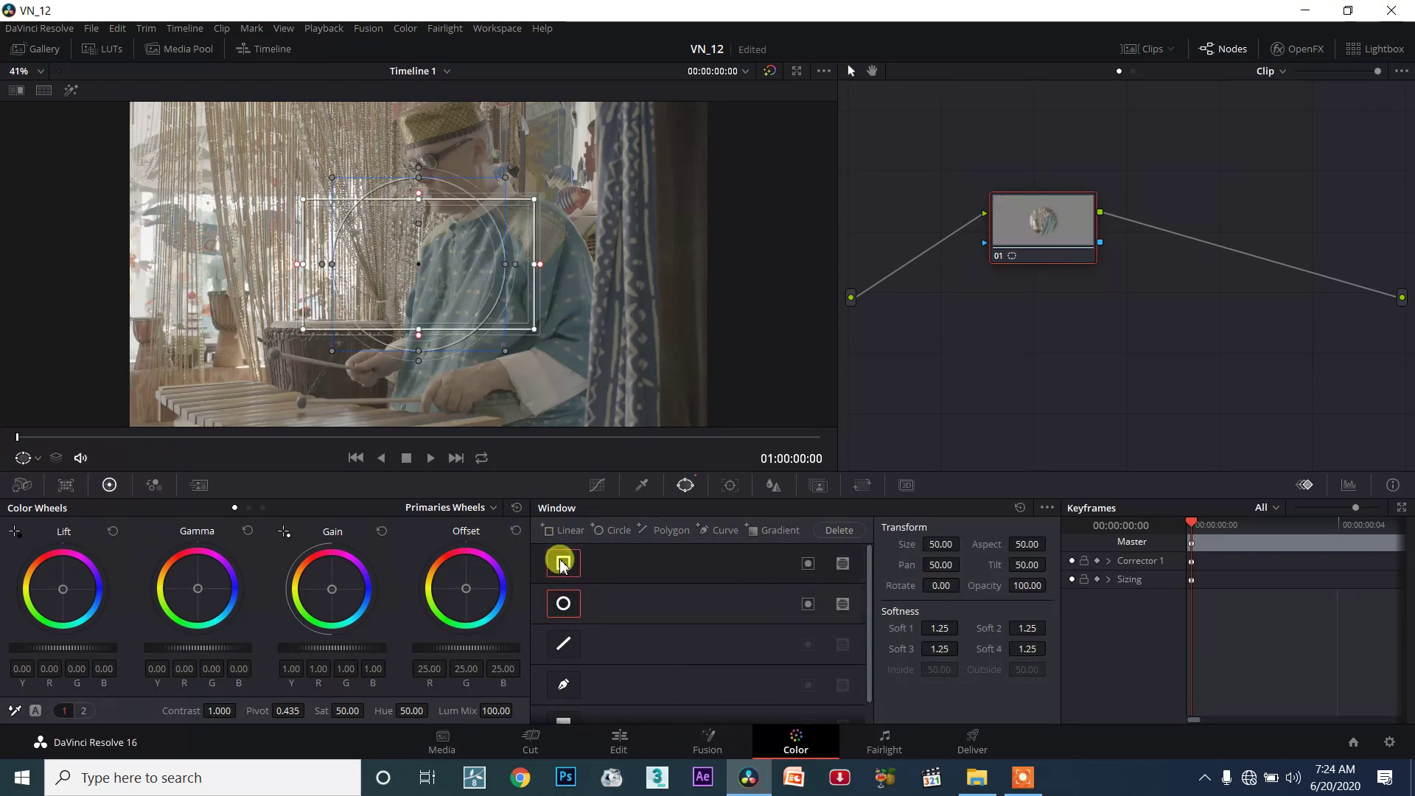
pyautogui.click(495, 293)
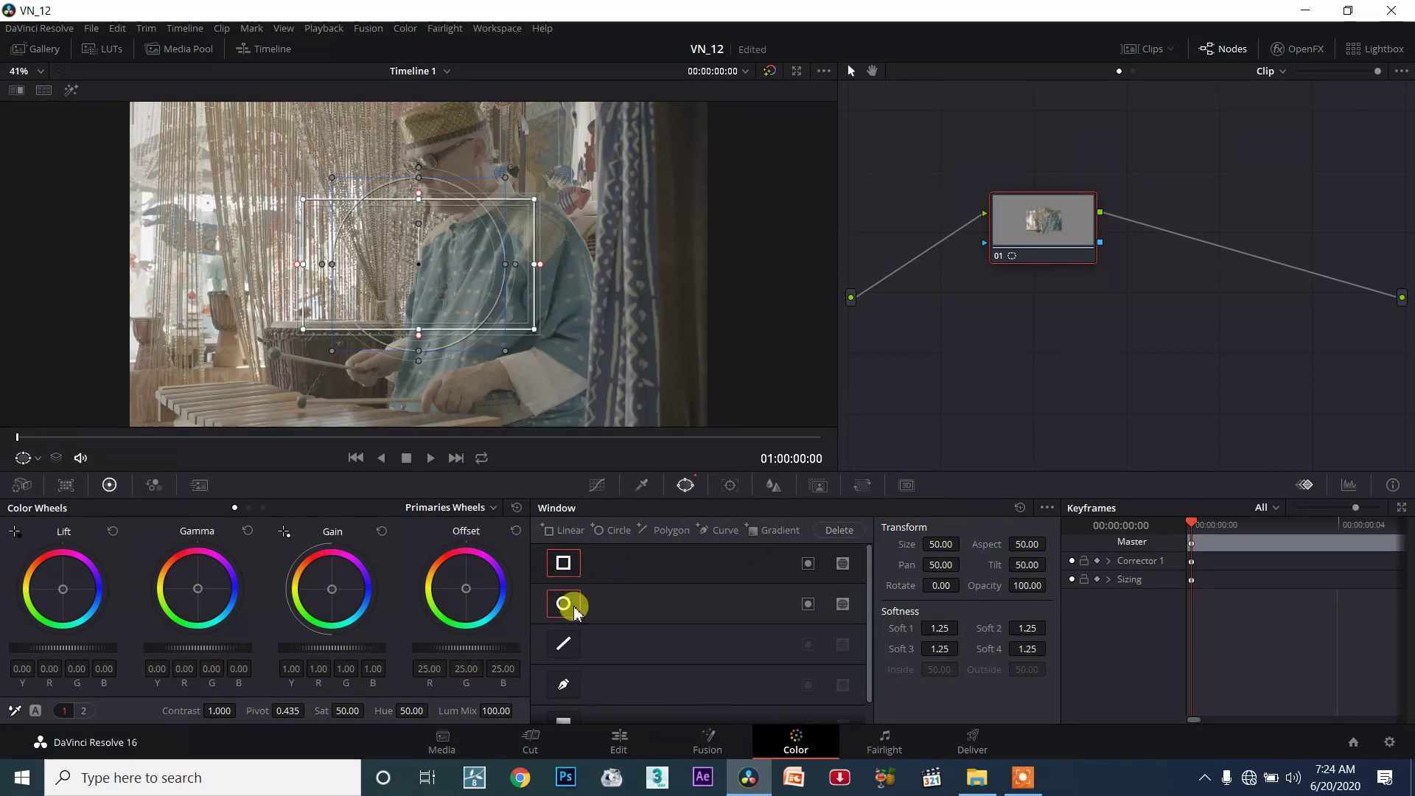
# Step: Attempt to delete the windows, dismiss the cannot-delete warning, and reset the Window palette
pyautogui.click(845, 531)
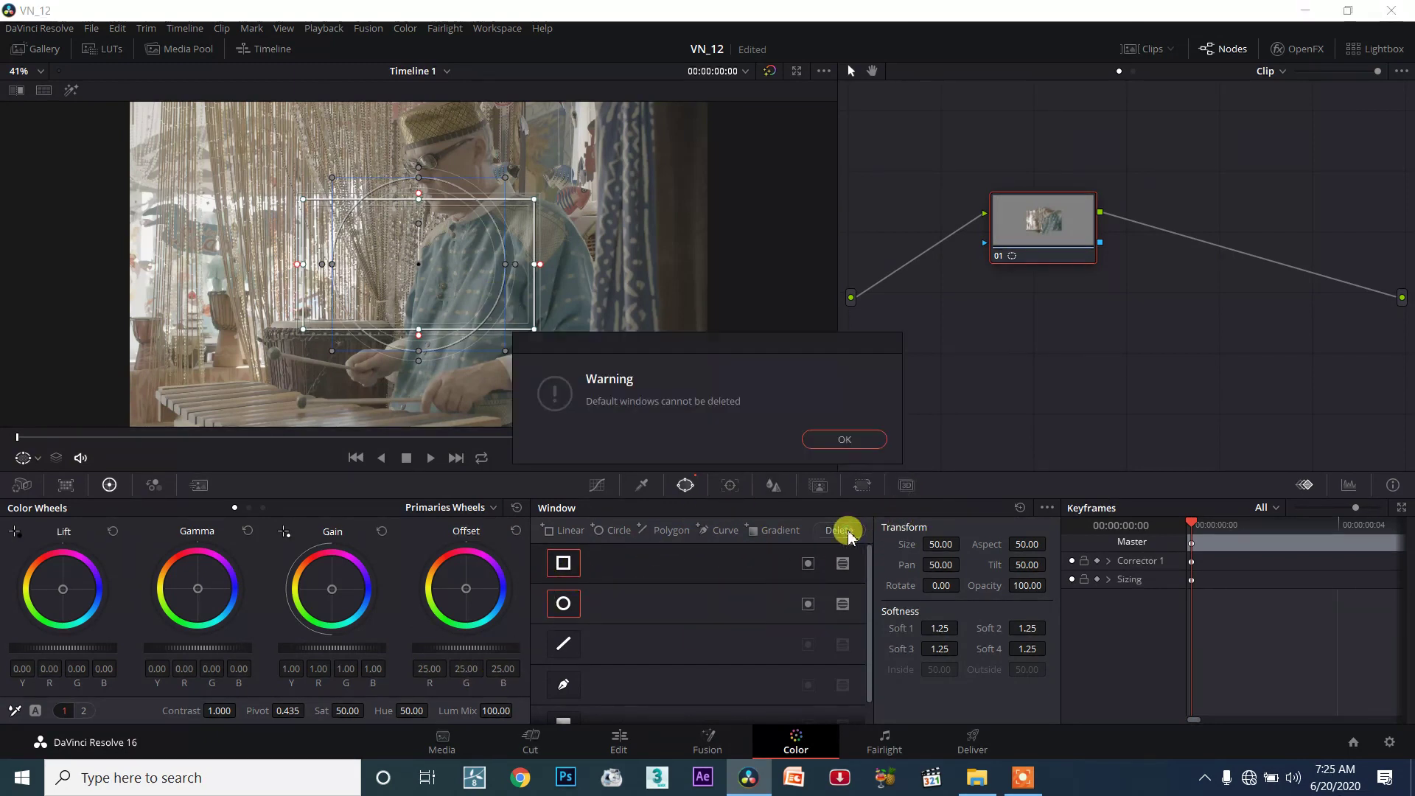
pyautogui.click(844, 439)
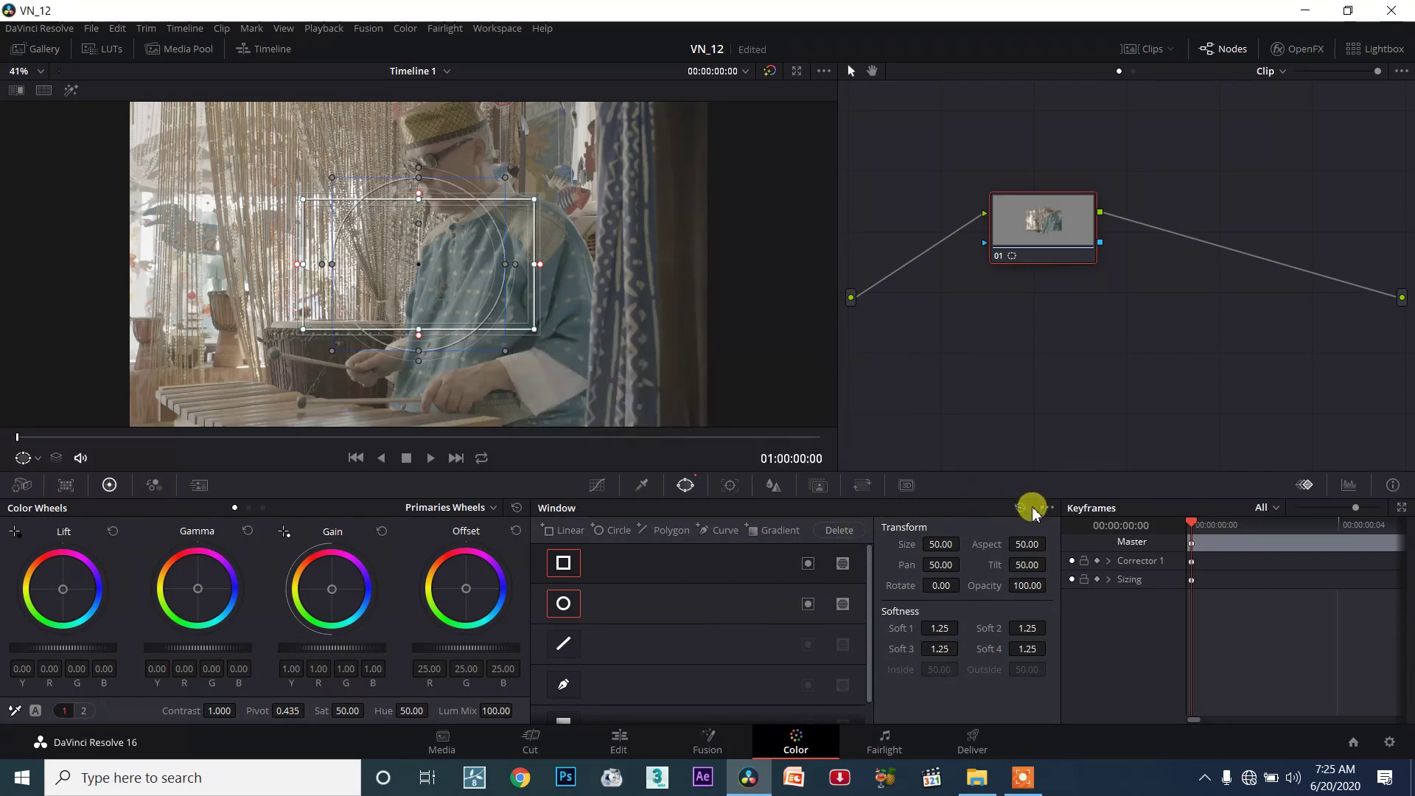
pyautogui.click(1020, 508)
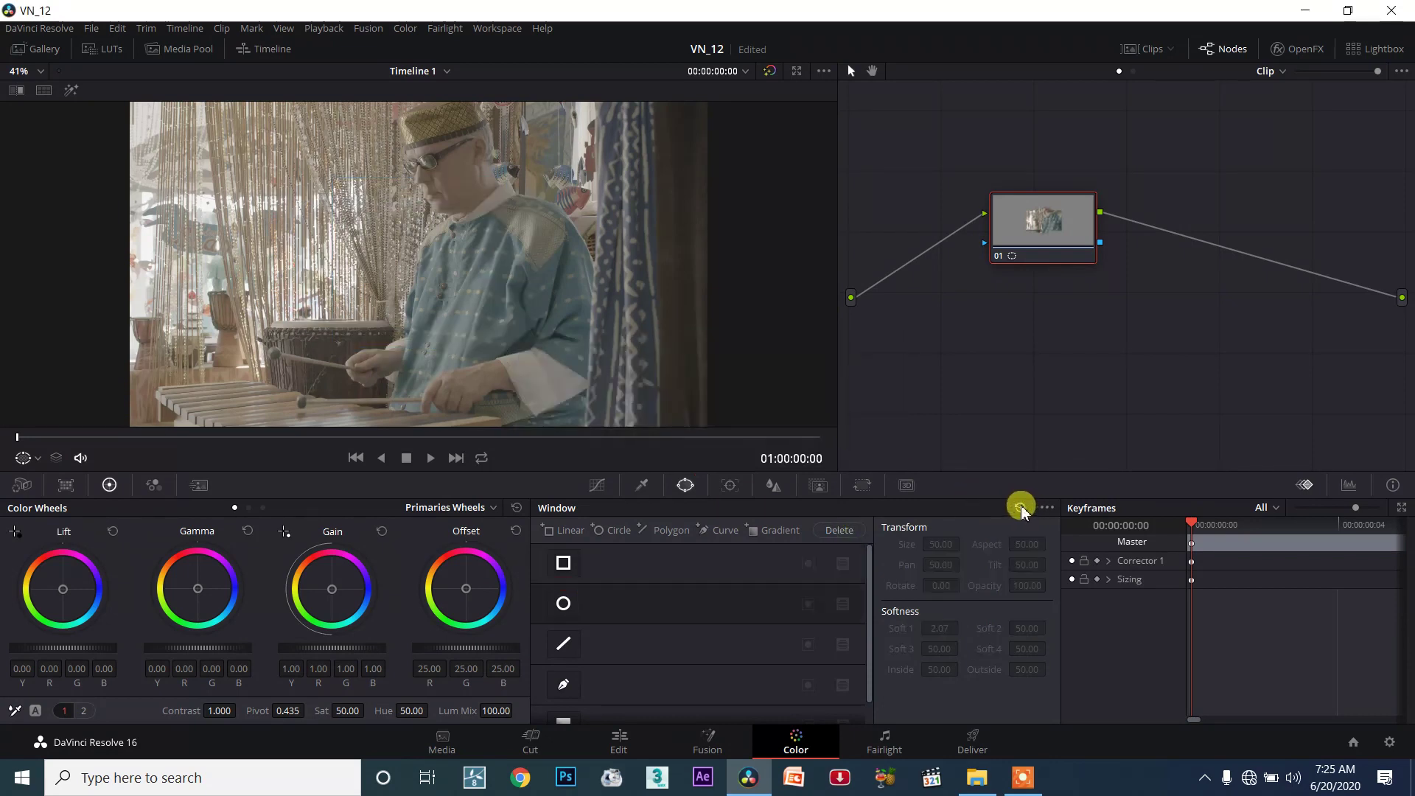
# Step: Enable a circle window on node 01 and move and shrink it onto the man's face
pyautogui.click(557, 597)
pyautogui.moveTo(439, 252); pyautogui.dragTo(435, 253)
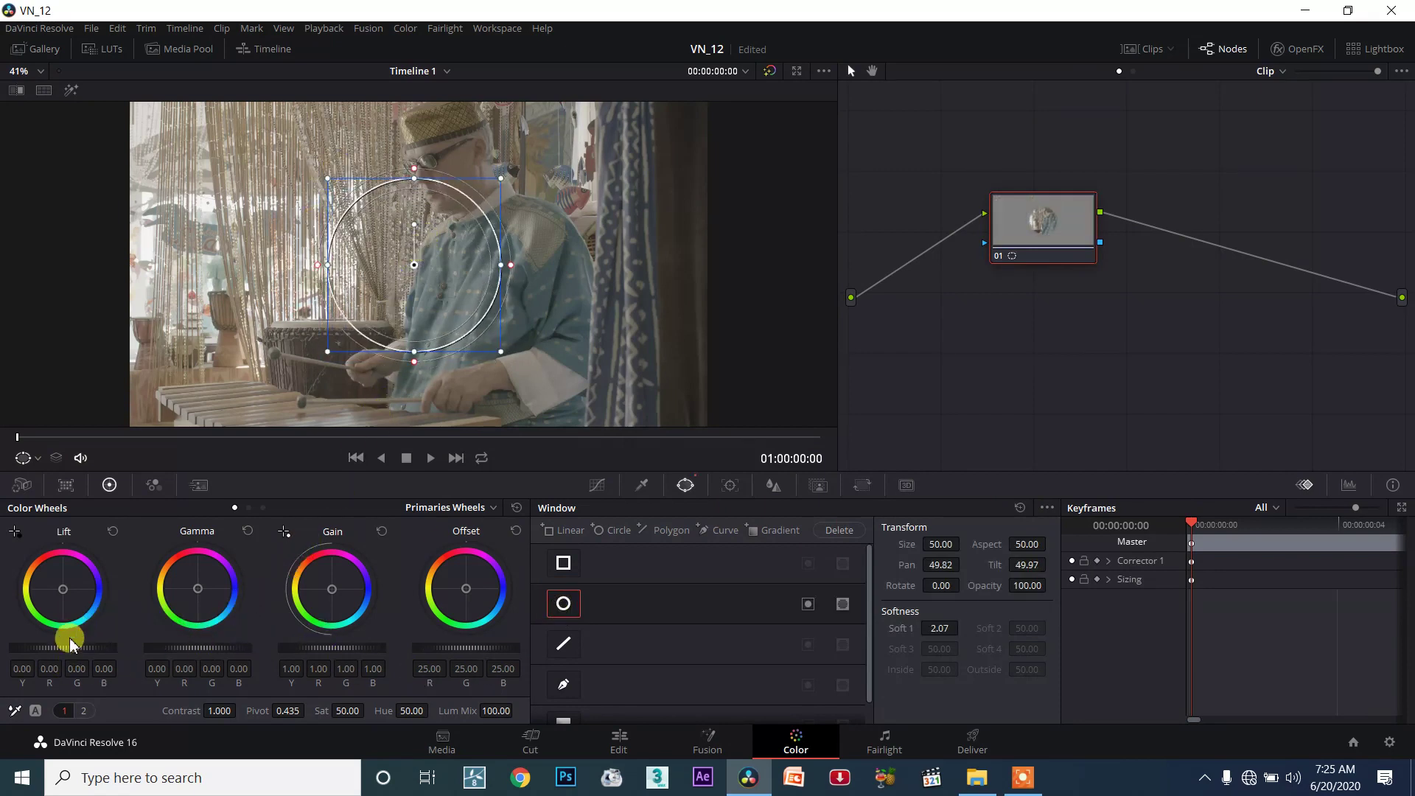
pyautogui.moveTo(70, 651); pyautogui.dragTo(118, 648)
pyautogui.moveTo(384, 336); pyautogui.dragTo(465, 326)
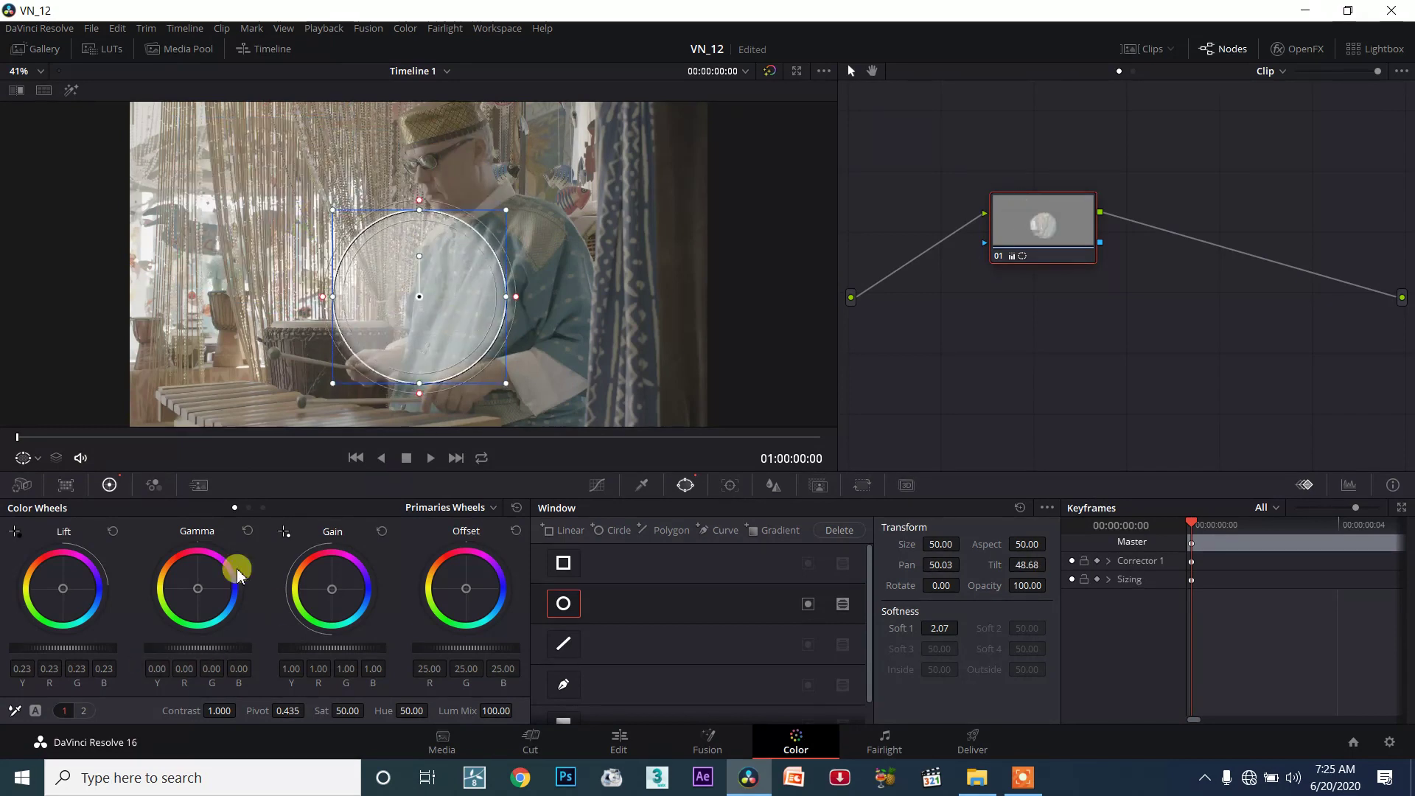
pyautogui.click(516, 507)
pyautogui.moveTo(321, 653); pyautogui.dragTo(332, 653)
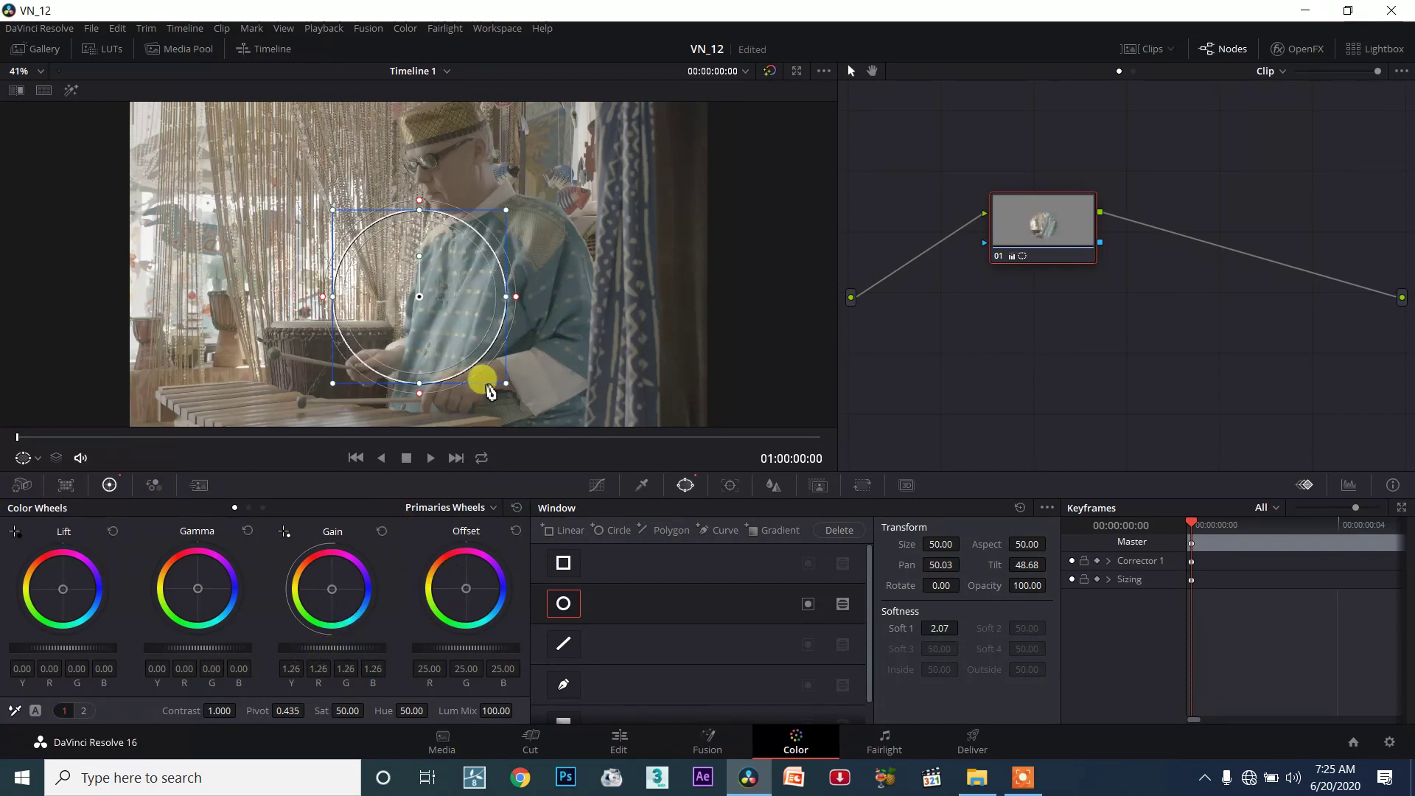
pyautogui.moveTo(505, 383); pyautogui.dragTo(472, 349)
pyautogui.moveTo(448, 295); pyautogui.dragTo(470, 161)
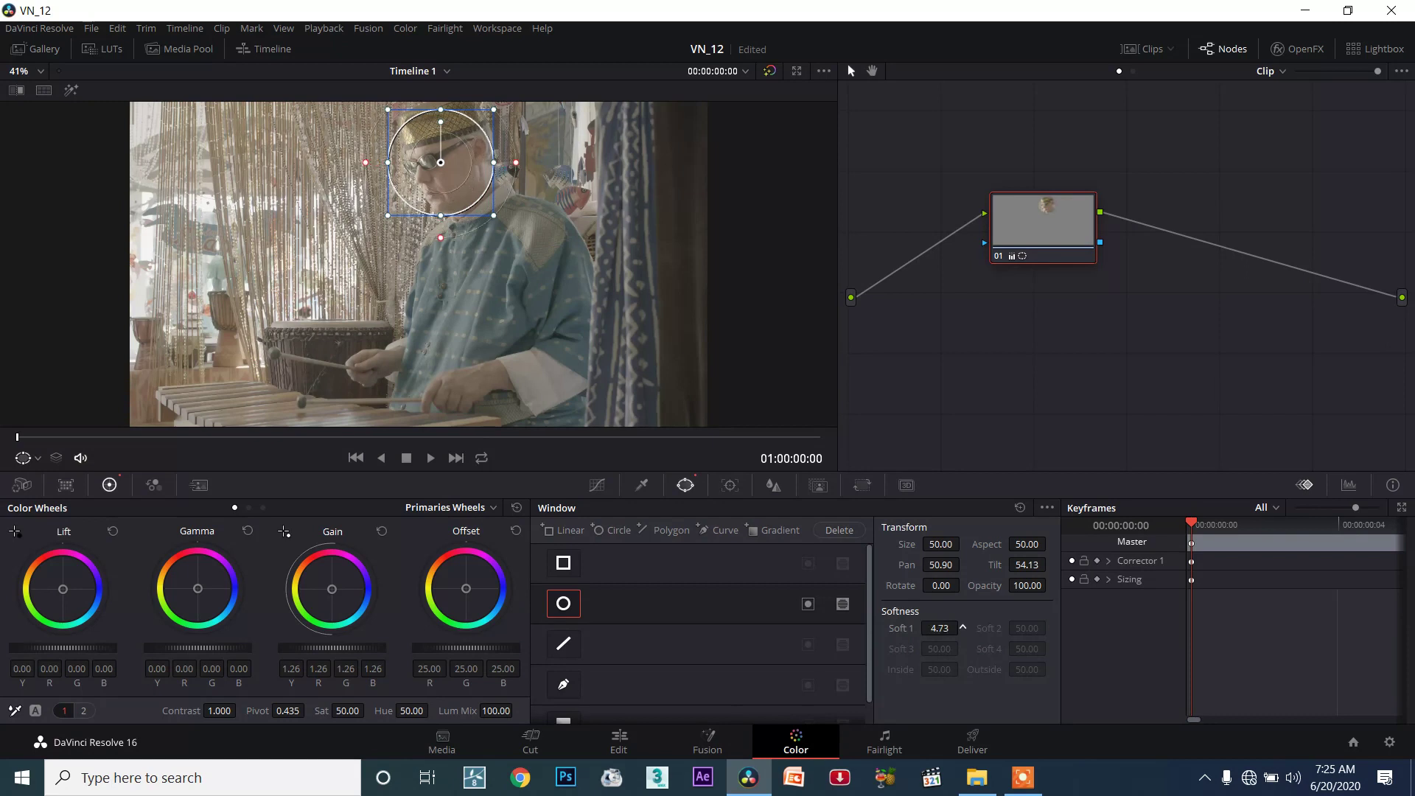
# Step: Soften the circle's edge, raise its gain to 1.50, and hide the window outline
pyautogui.moveTo(930, 628); pyautogui.dragTo(926, 632)
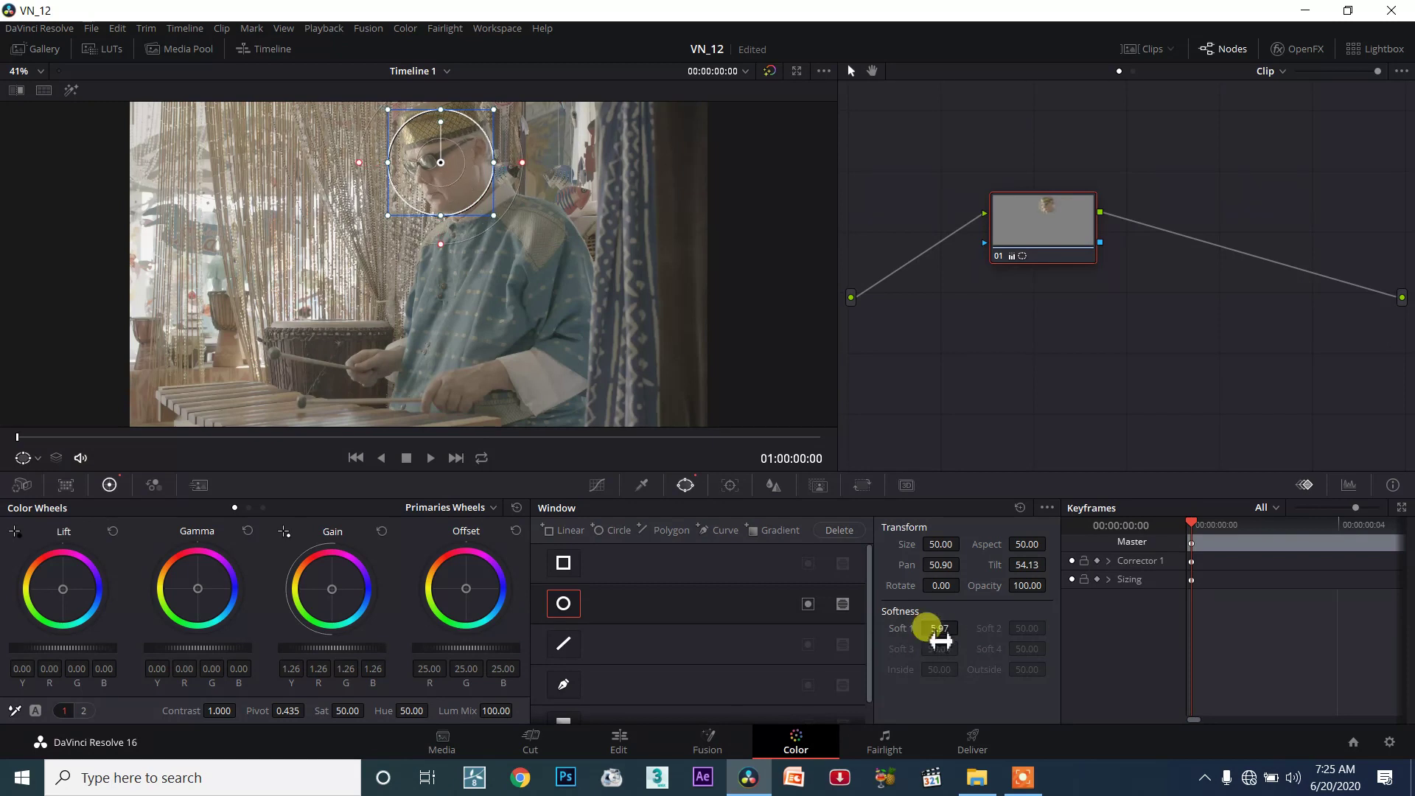
pyautogui.moveTo(472, 255); pyautogui.dragTo(437, 247)
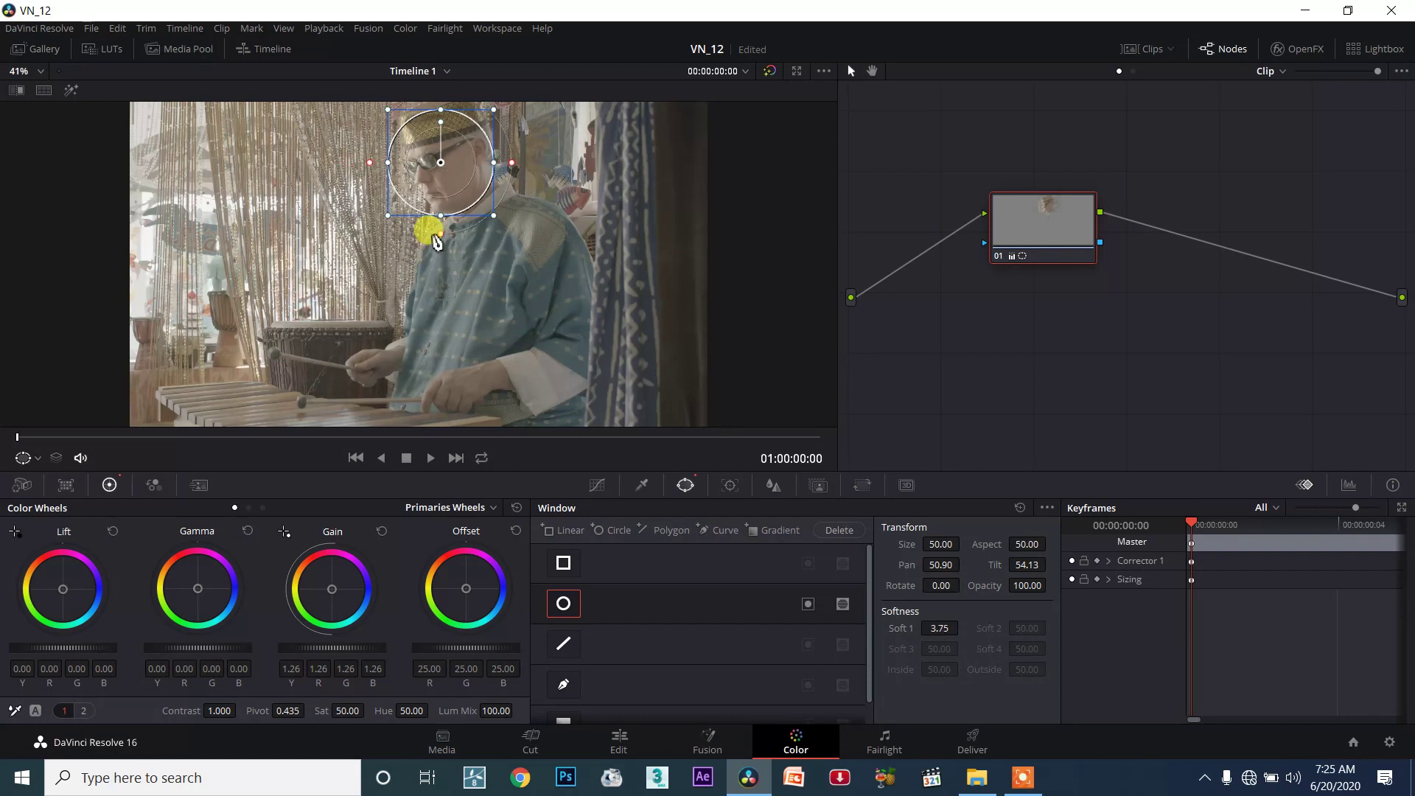
pyautogui.moveTo(323, 648); pyautogui.dragTo(340, 648)
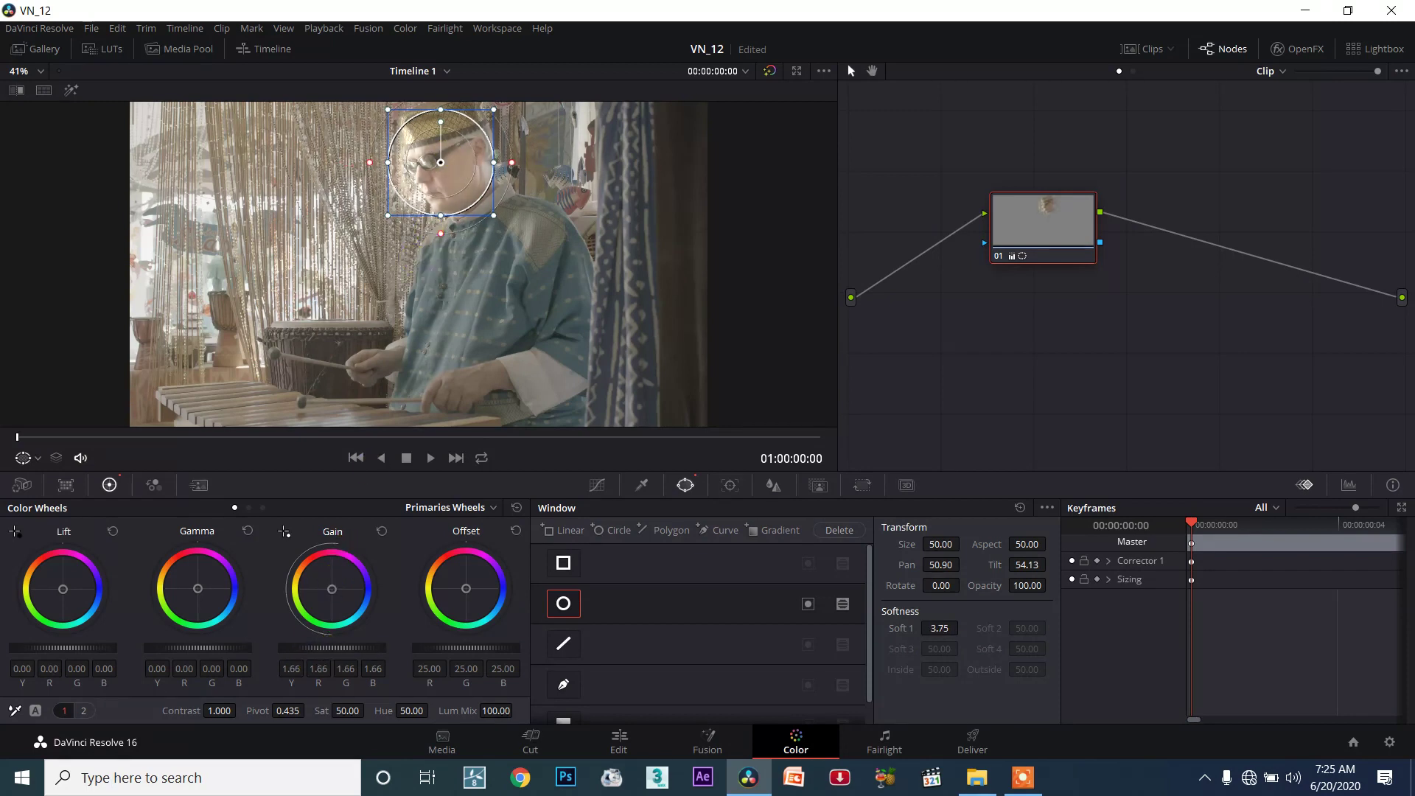
pyautogui.moveTo(493, 215); pyautogui.dragTo(501, 223)
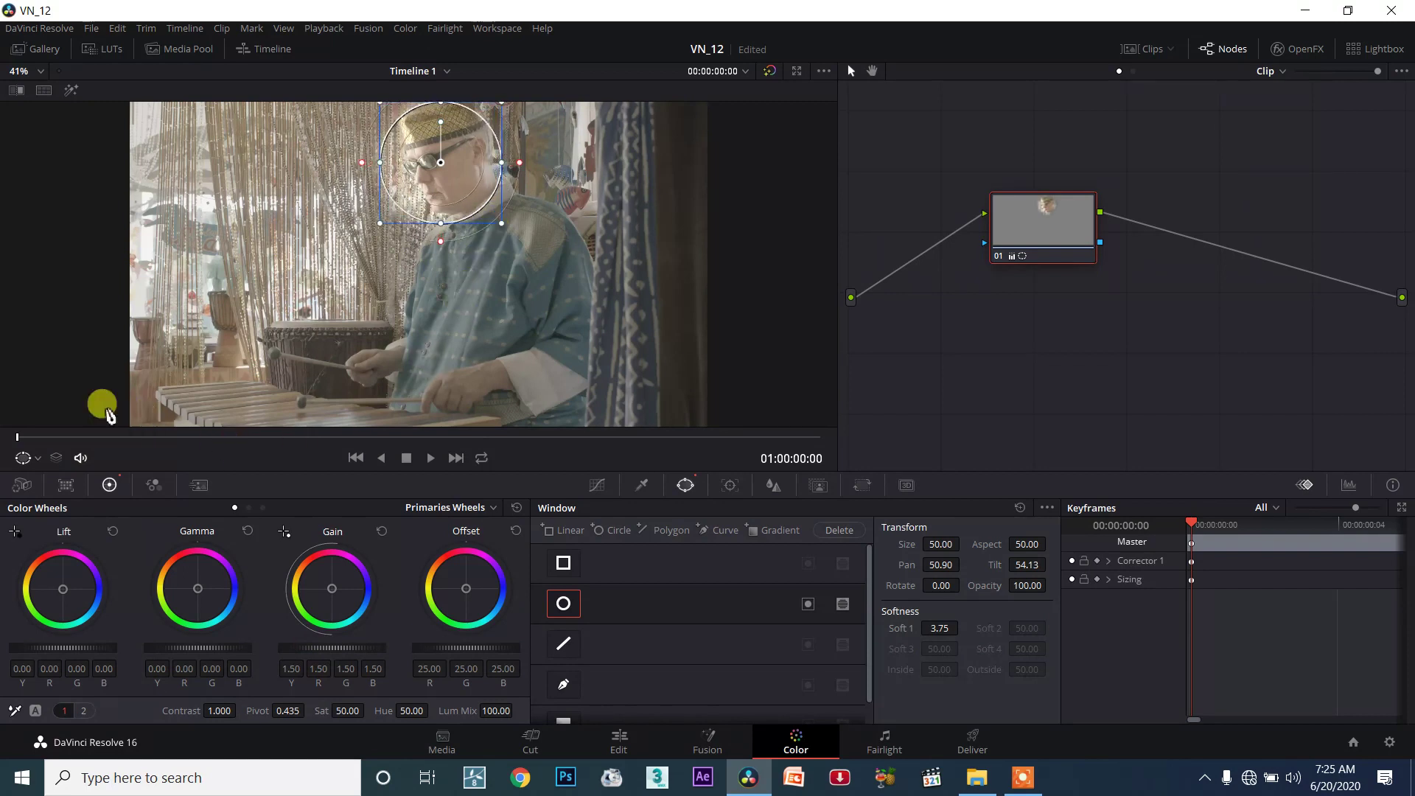
pyautogui.click(38, 458)
pyautogui.click(45, 481)
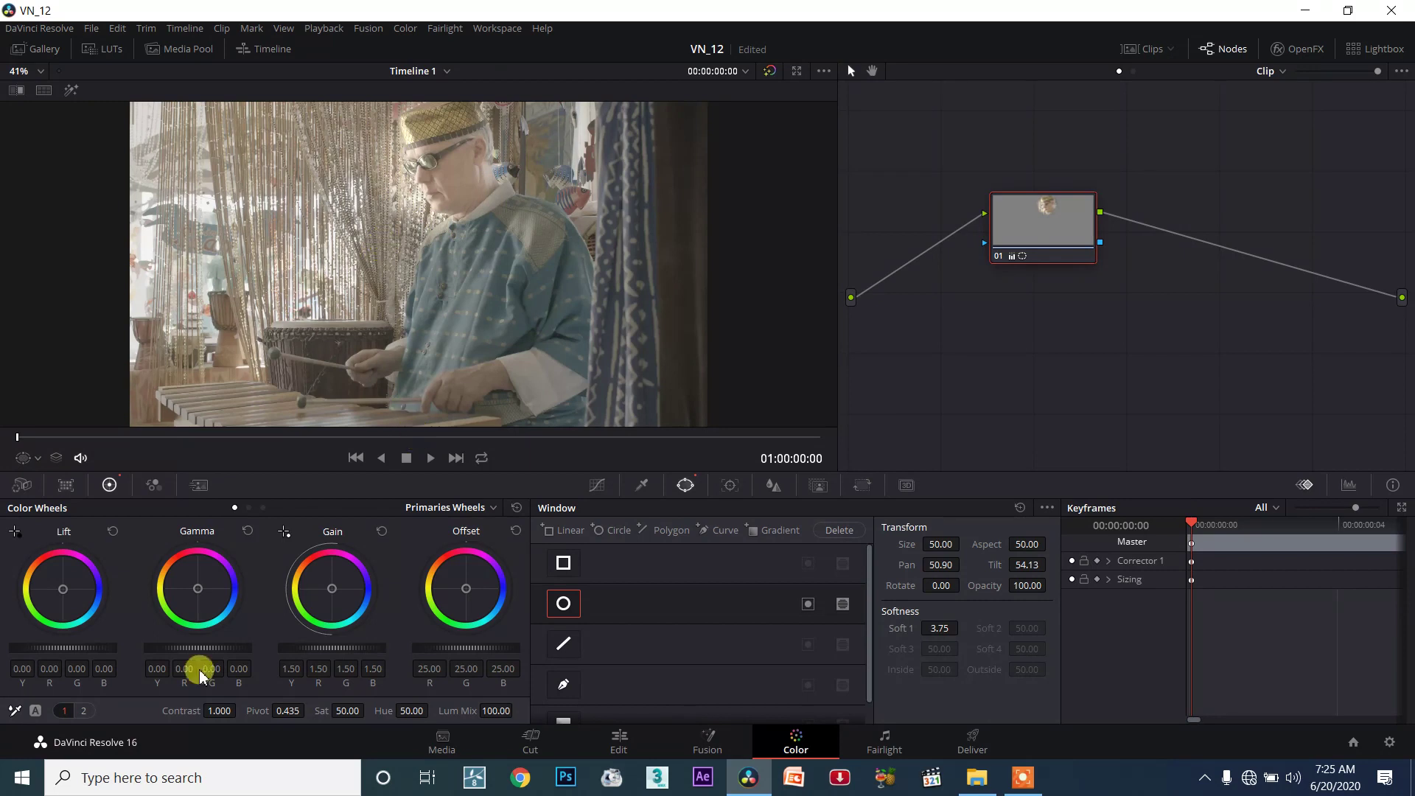
# Step: Dismiss the cannot-delete warning and swap the circle for a linear window over the upper body
pyautogui.click(839, 532)
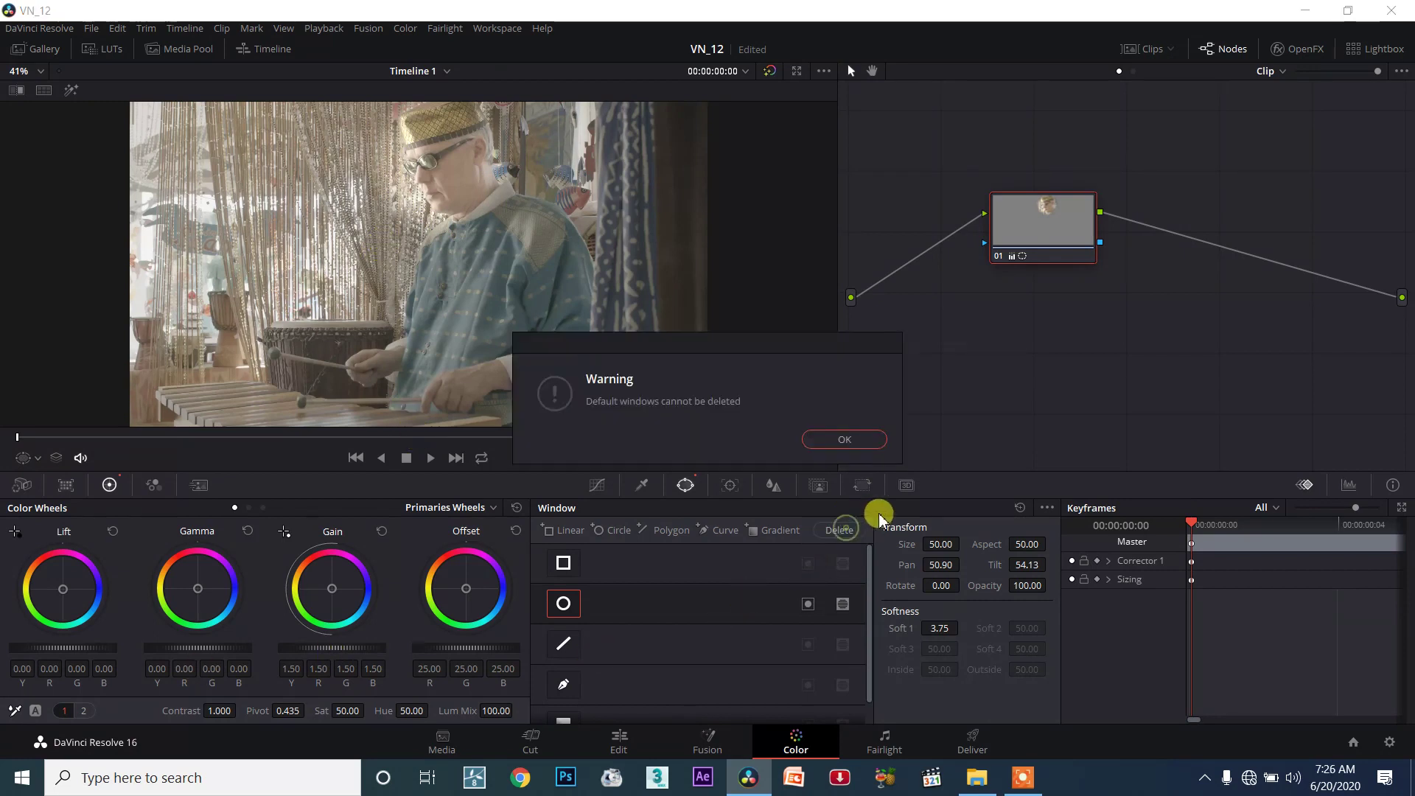
pyautogui.click(864, 440)
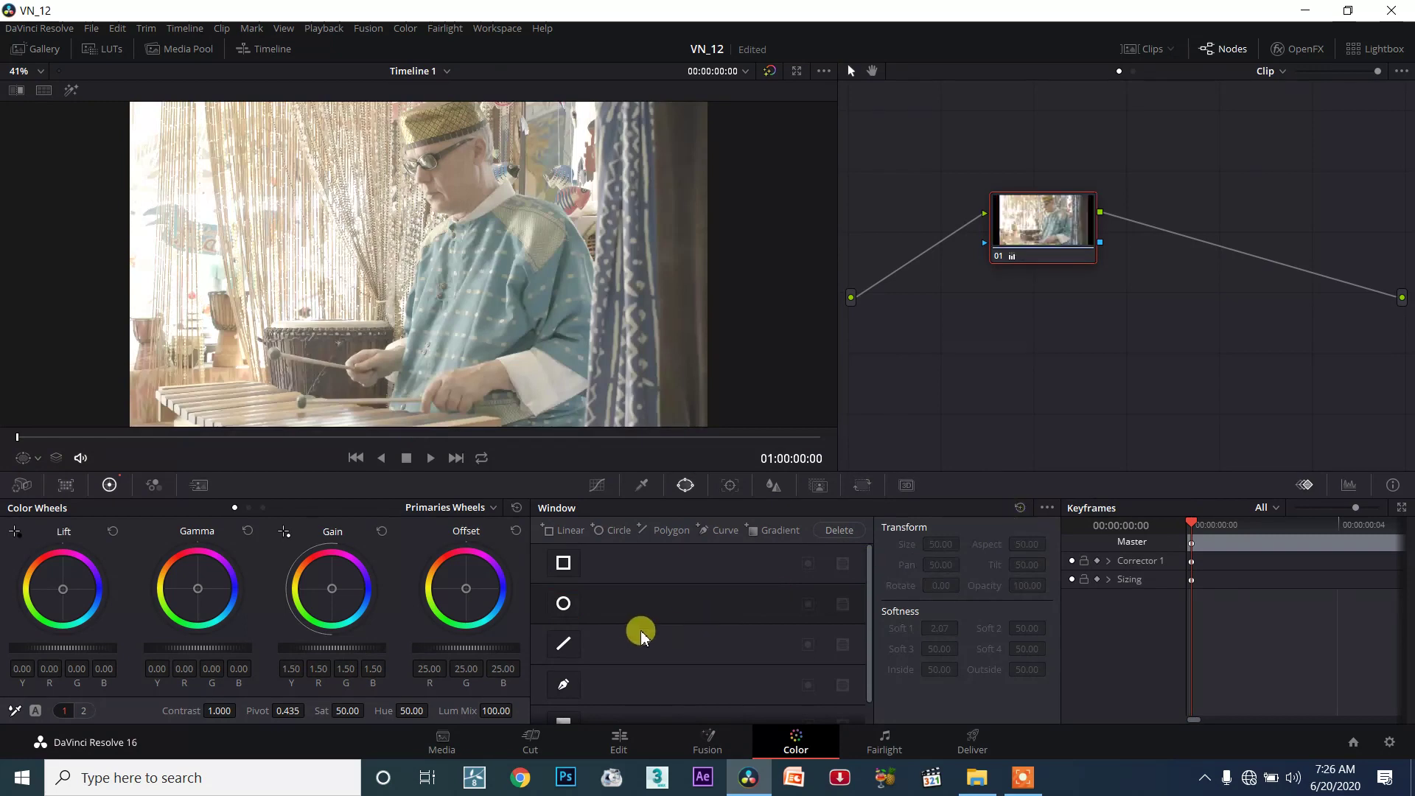
pyautogui.click(561, 647)
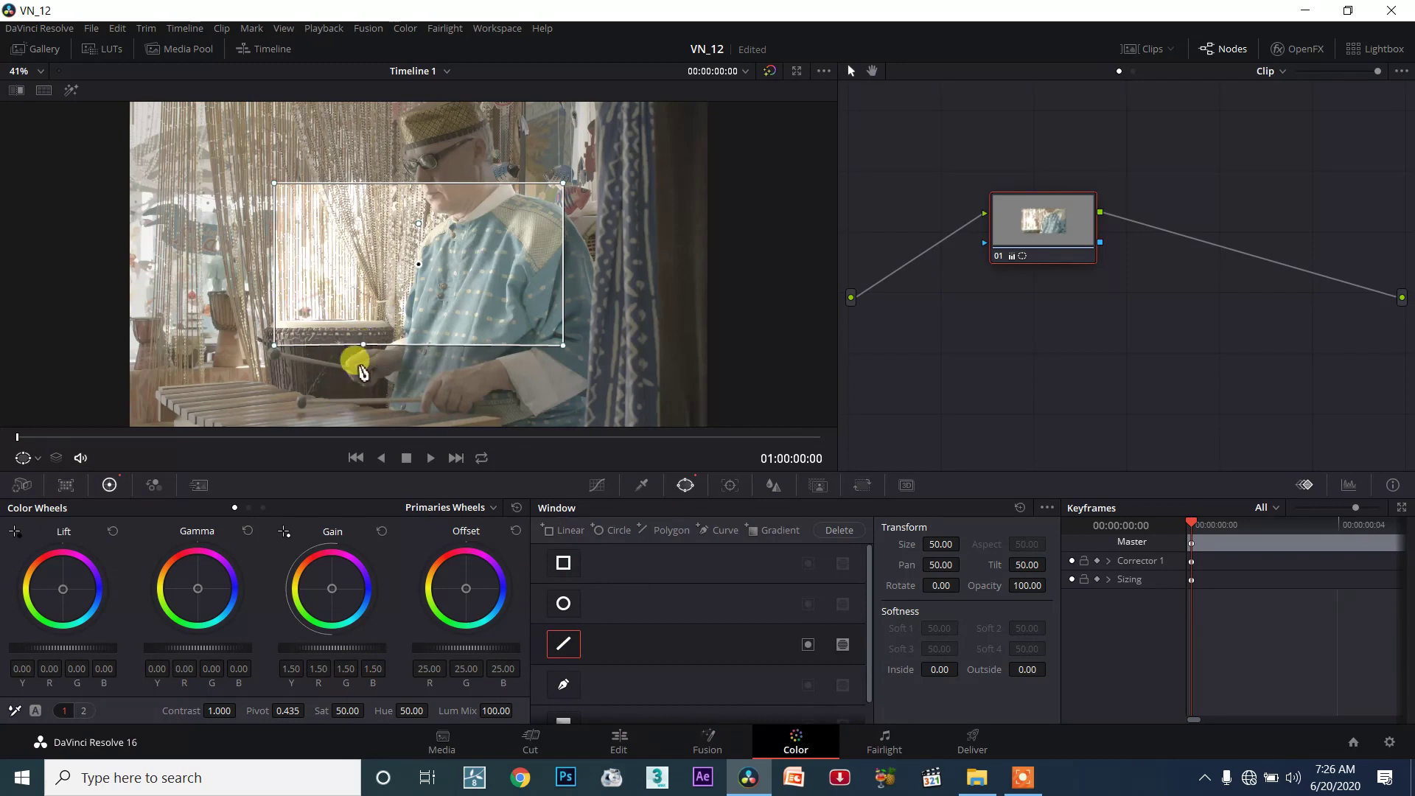
# Step: Reshape the window's bottom, top and left edges around the man's arms and back
pyautogui.moveTo(366, 350); pyautogui.dragTo(346, 384)
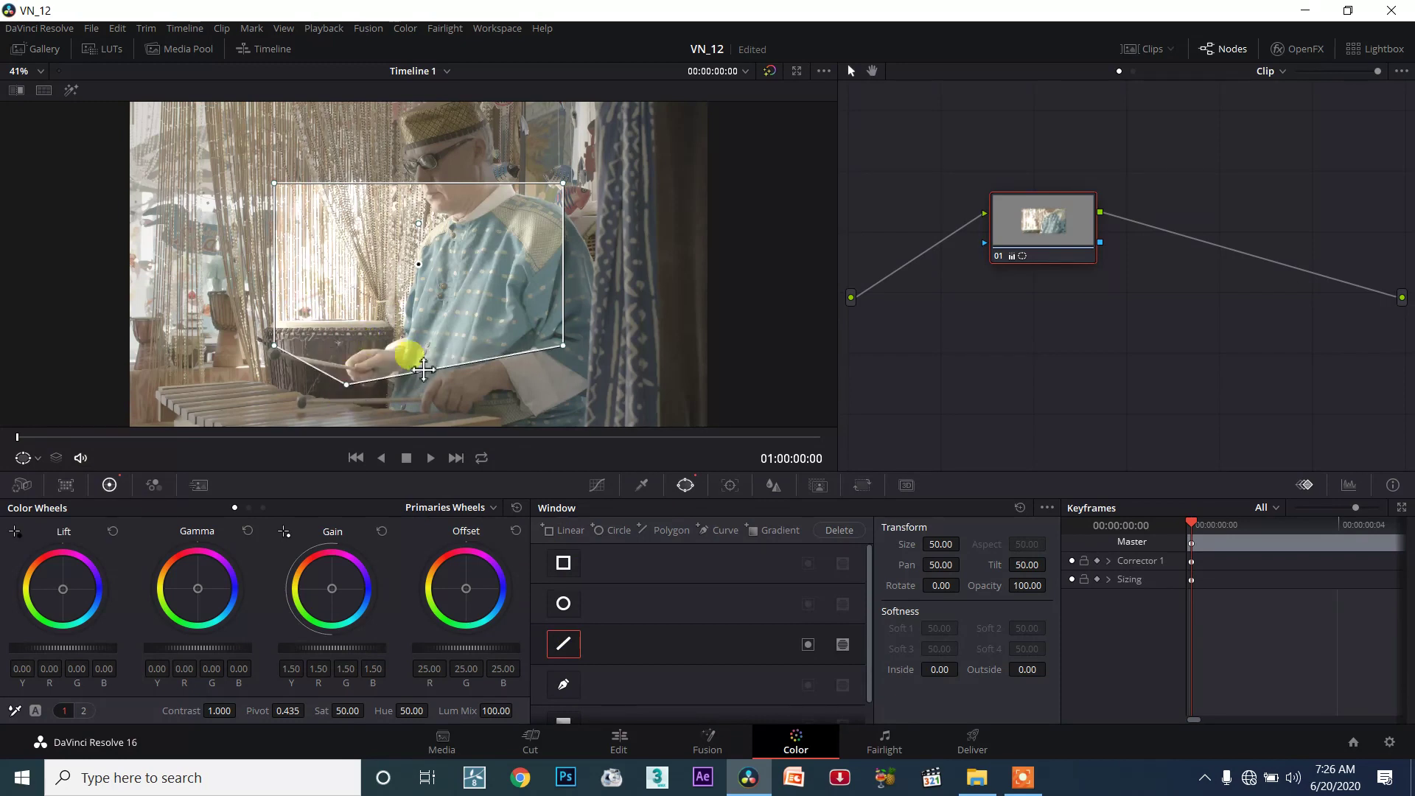
pyautogui.moveTo(457, 367); pyautogui.dragTo(453, 334)
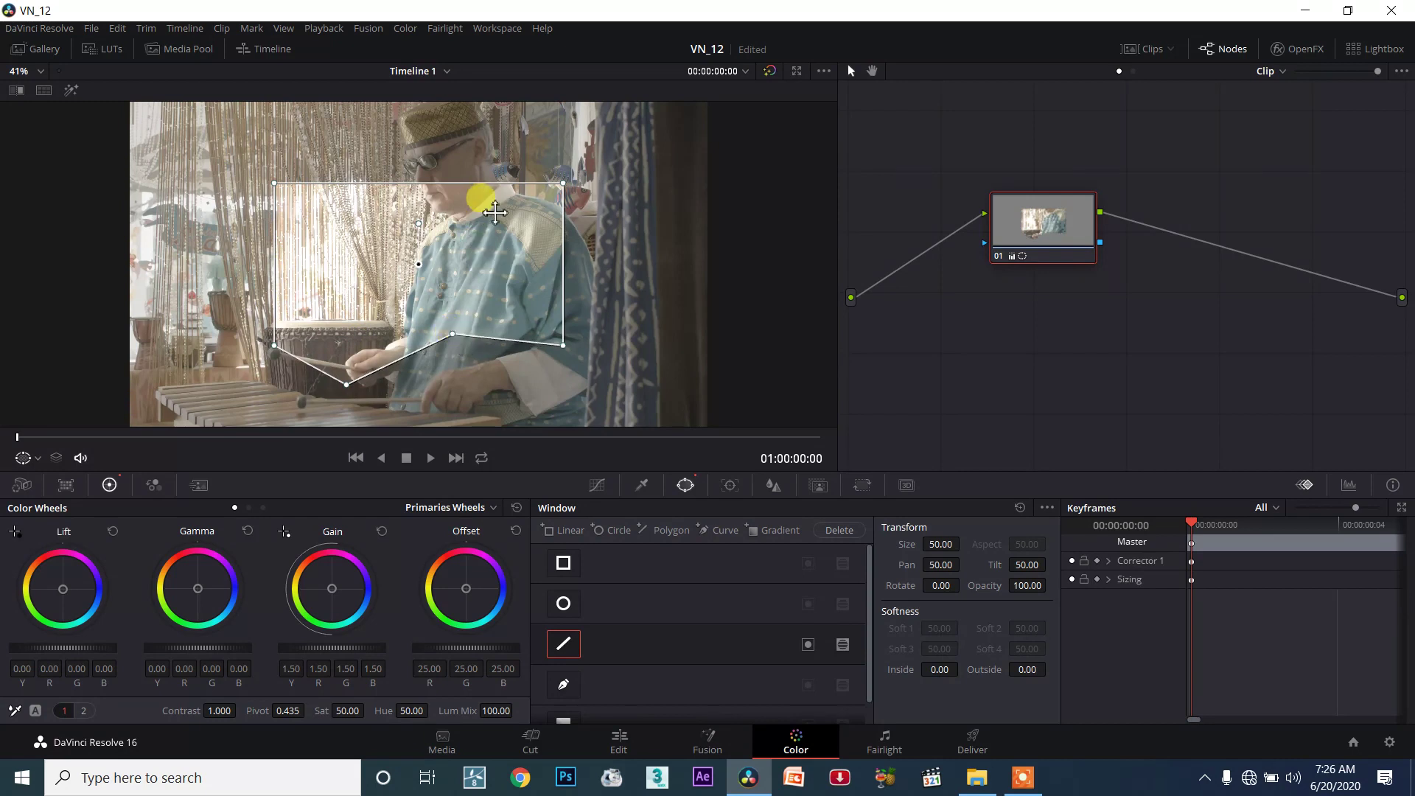
pyautogui.moveTo(487, 185); pyautogui.dragTo(477, 202)
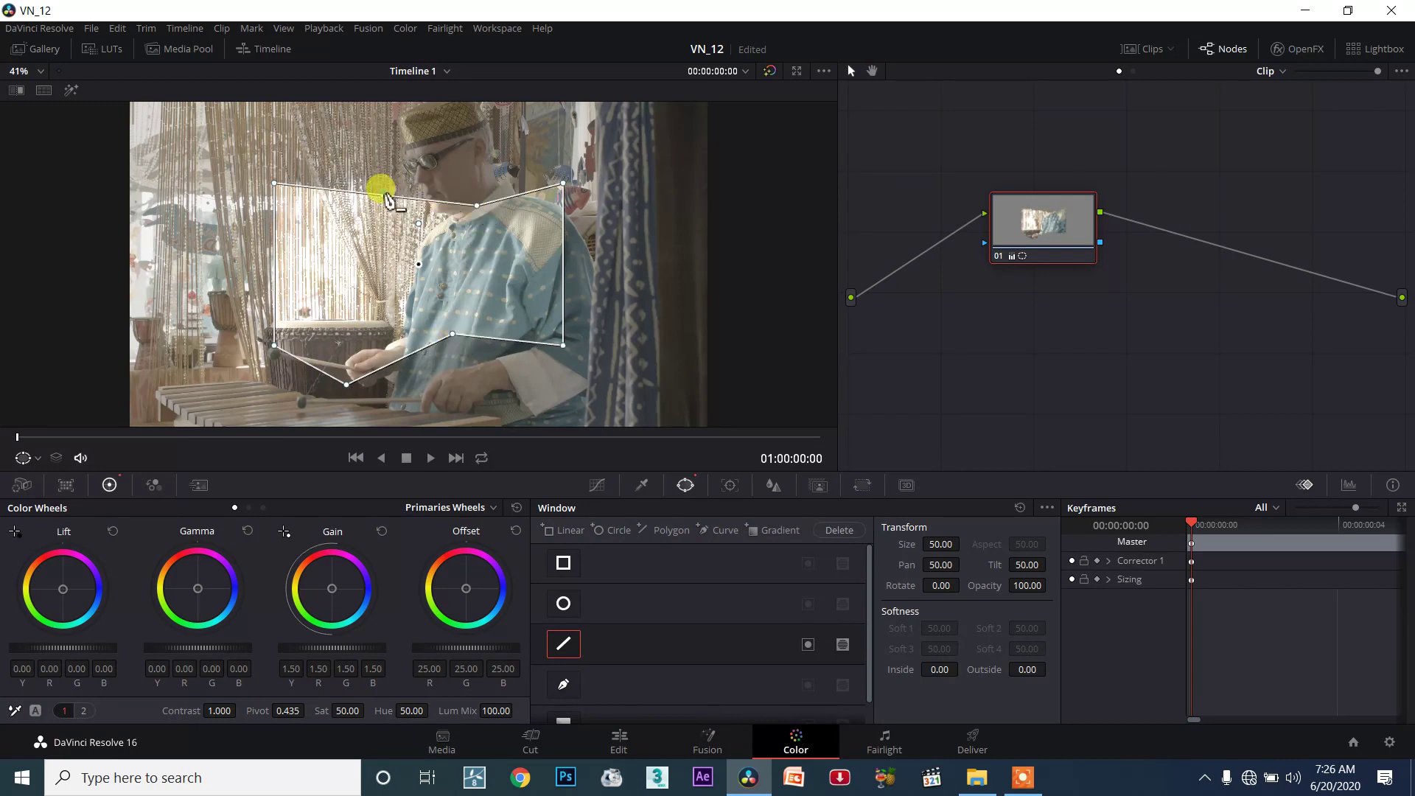
pyautogui.moveTo(386, 198); pyautogui.dragTo(374, 126)
pyautogui.moveTo(274, 183); pyautogui.dragTo(346, 223)
pyautogui.moveTo(328, 252); pyautogui.dragTo(391, 309)
pyautogui.moveTo(351, 234); pyautogui.dragTo(413, 204)
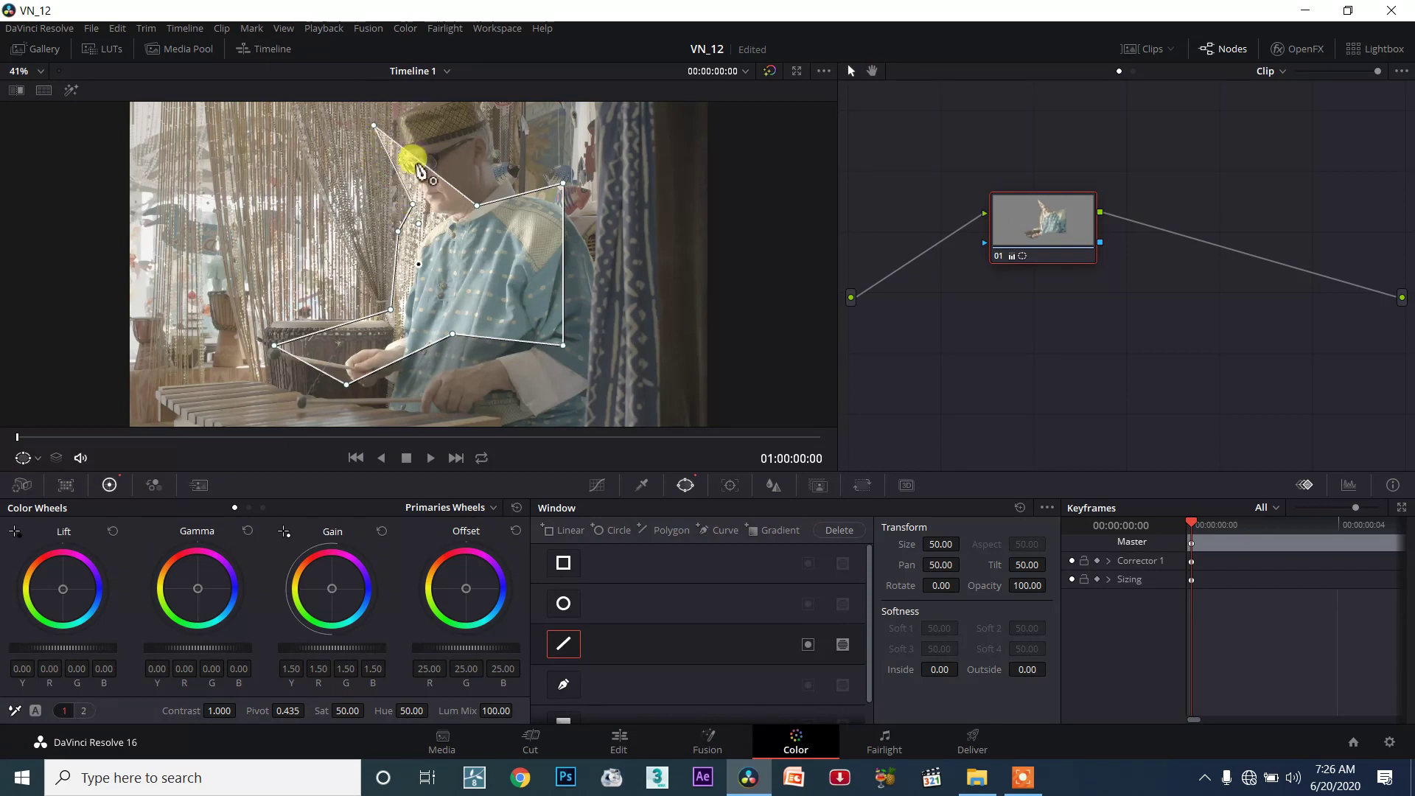
# Step: Stretch the outline up to the hat's top and out over the shoulder and lower right
pyautogui.moveTo(422, 165); pyautogui.dragTo(414, 103)
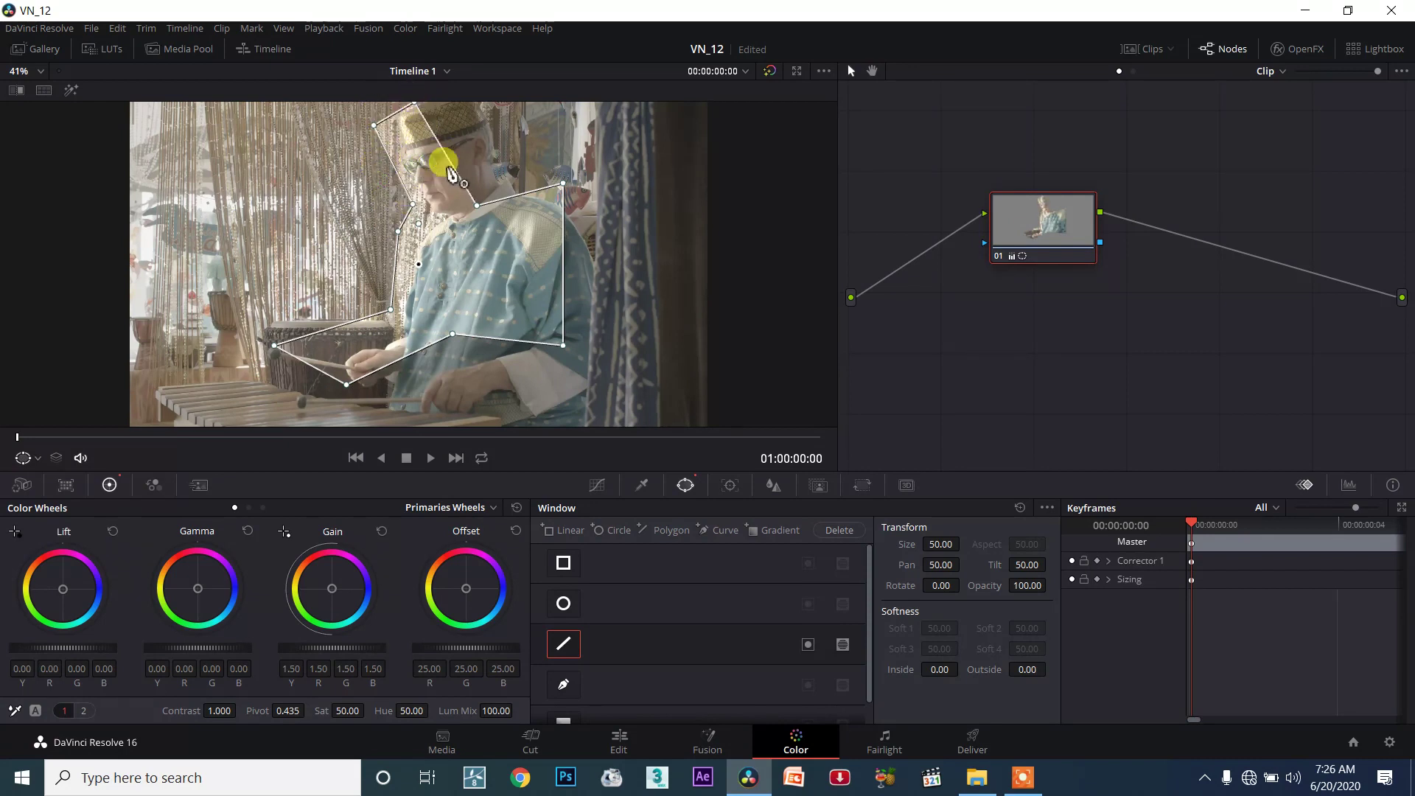
pyautogui.moveTo(479, 212); pyautogui.dragTo(481, 104)
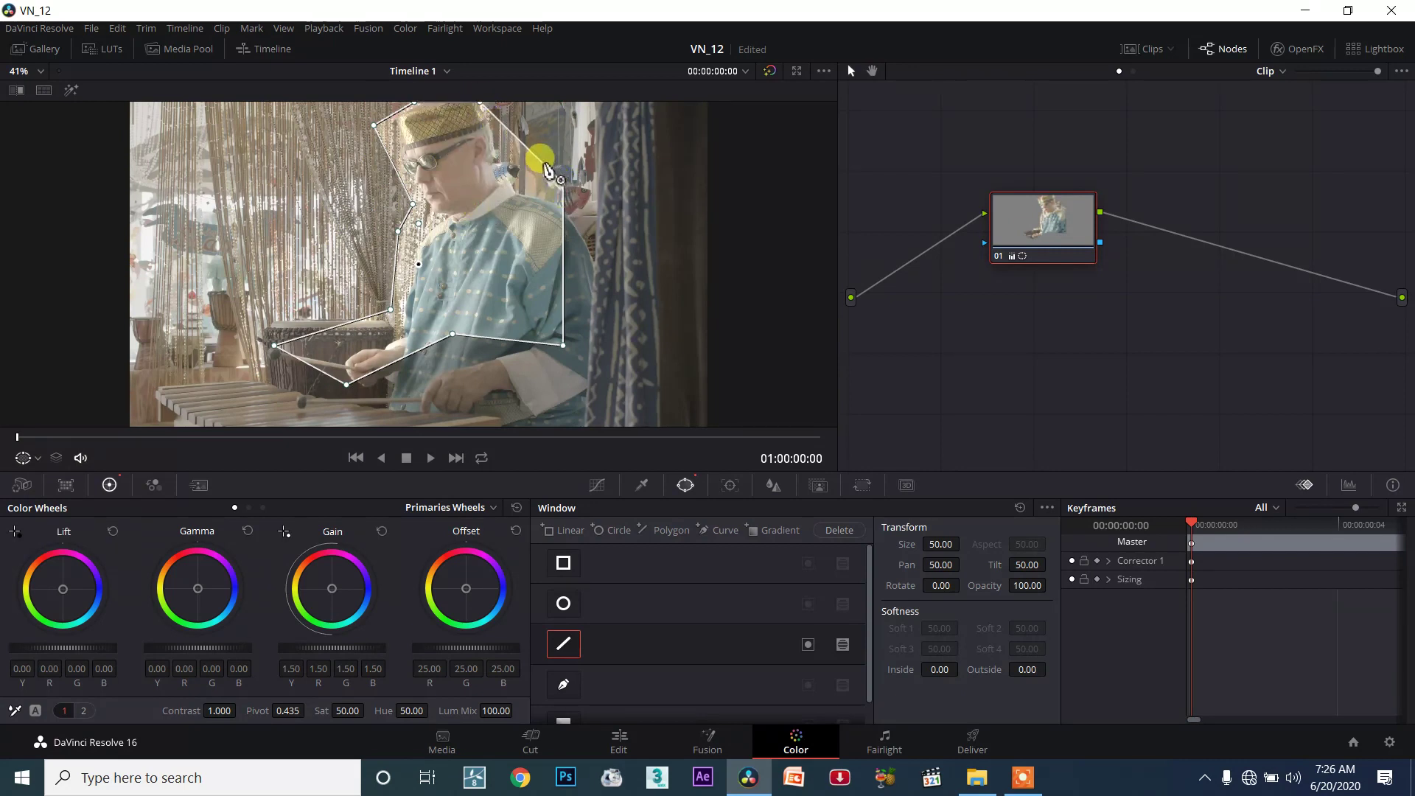
pyautogui.moveTo(496, 188); pyautogui.dragTo(532, 185)
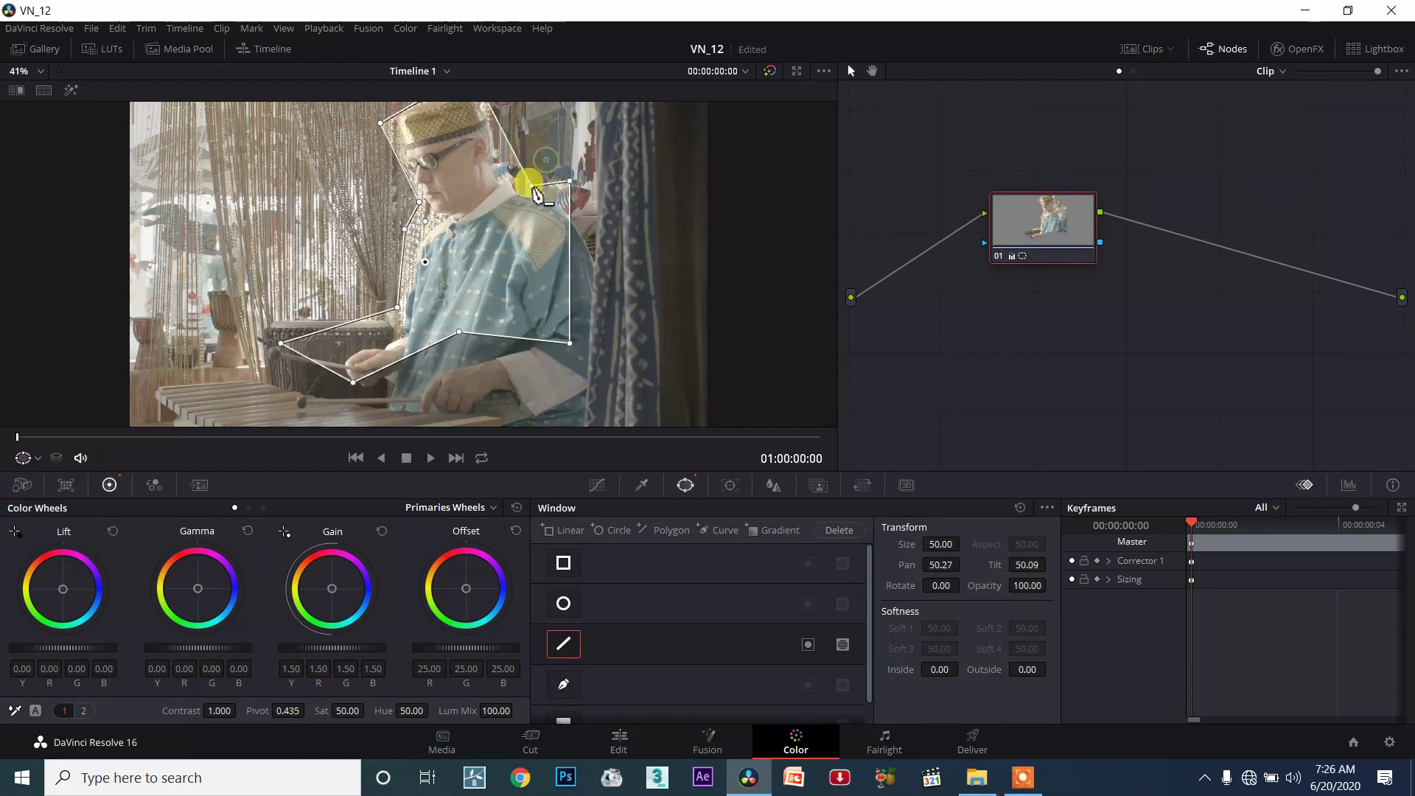
pyautogui.moveTo(568, 238); pyautogui.dragTo(601, 258)
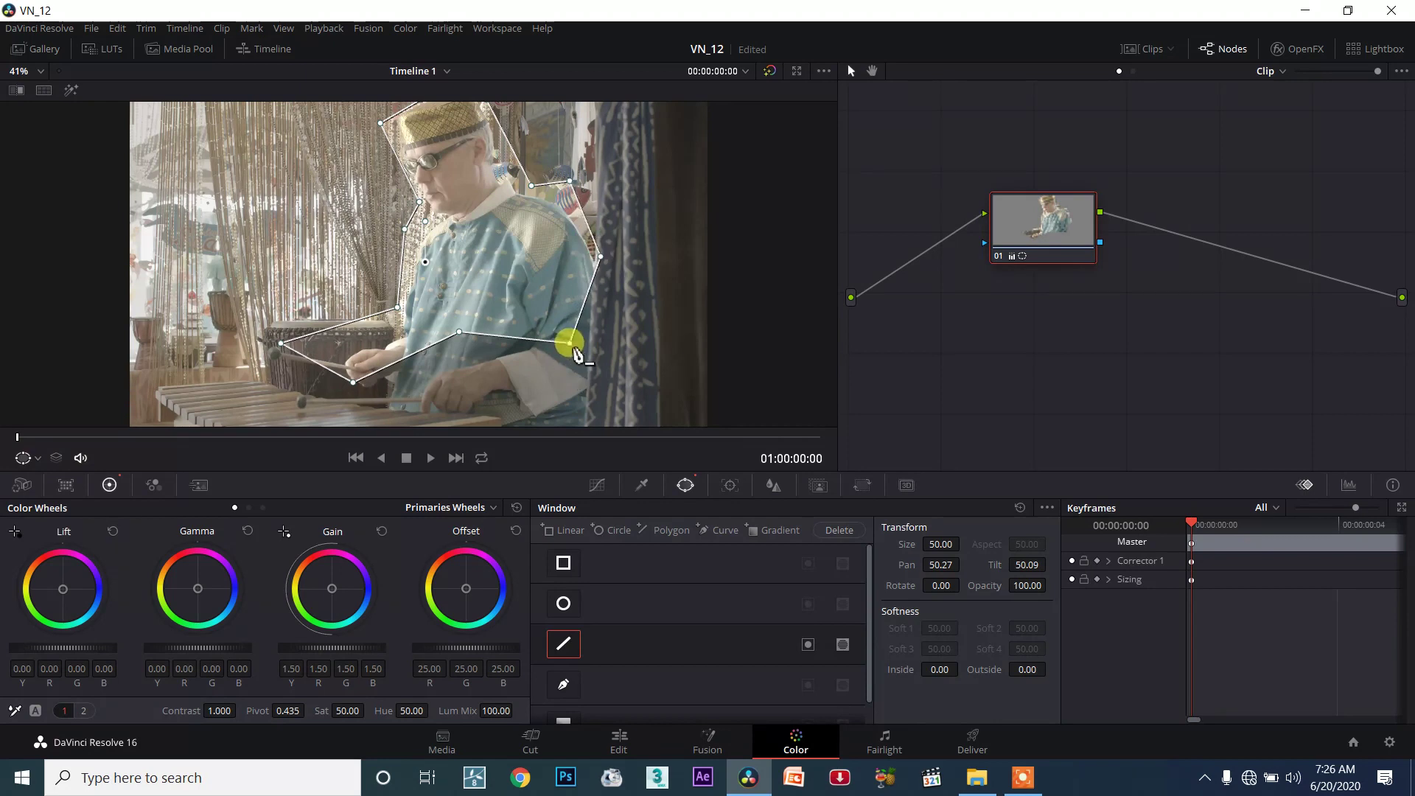
pyautogui.moveTo(569, 343); pyautogui.dragTo(594, 363)
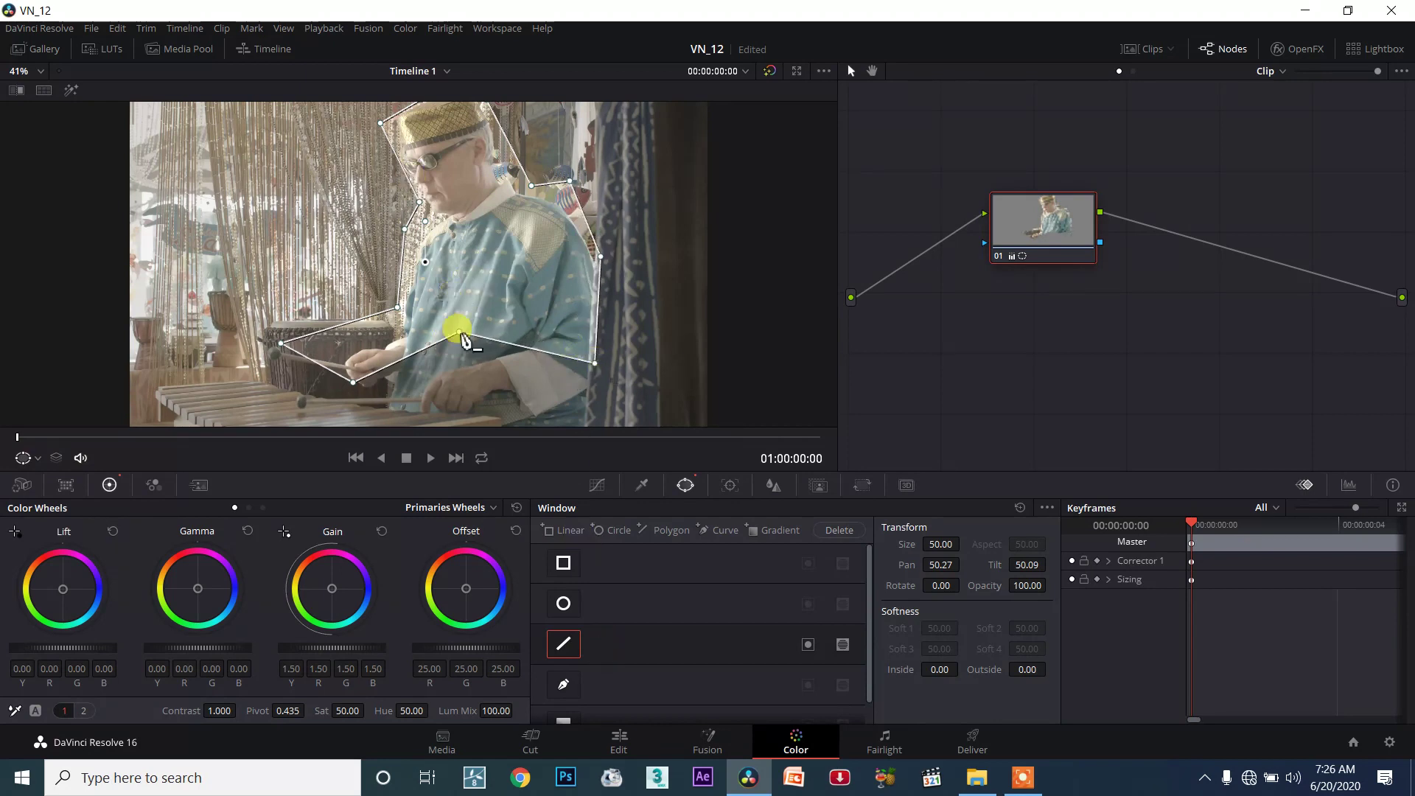
pyautogui.moveTo(464, 338); pyautogui.dragTo(557, 417)
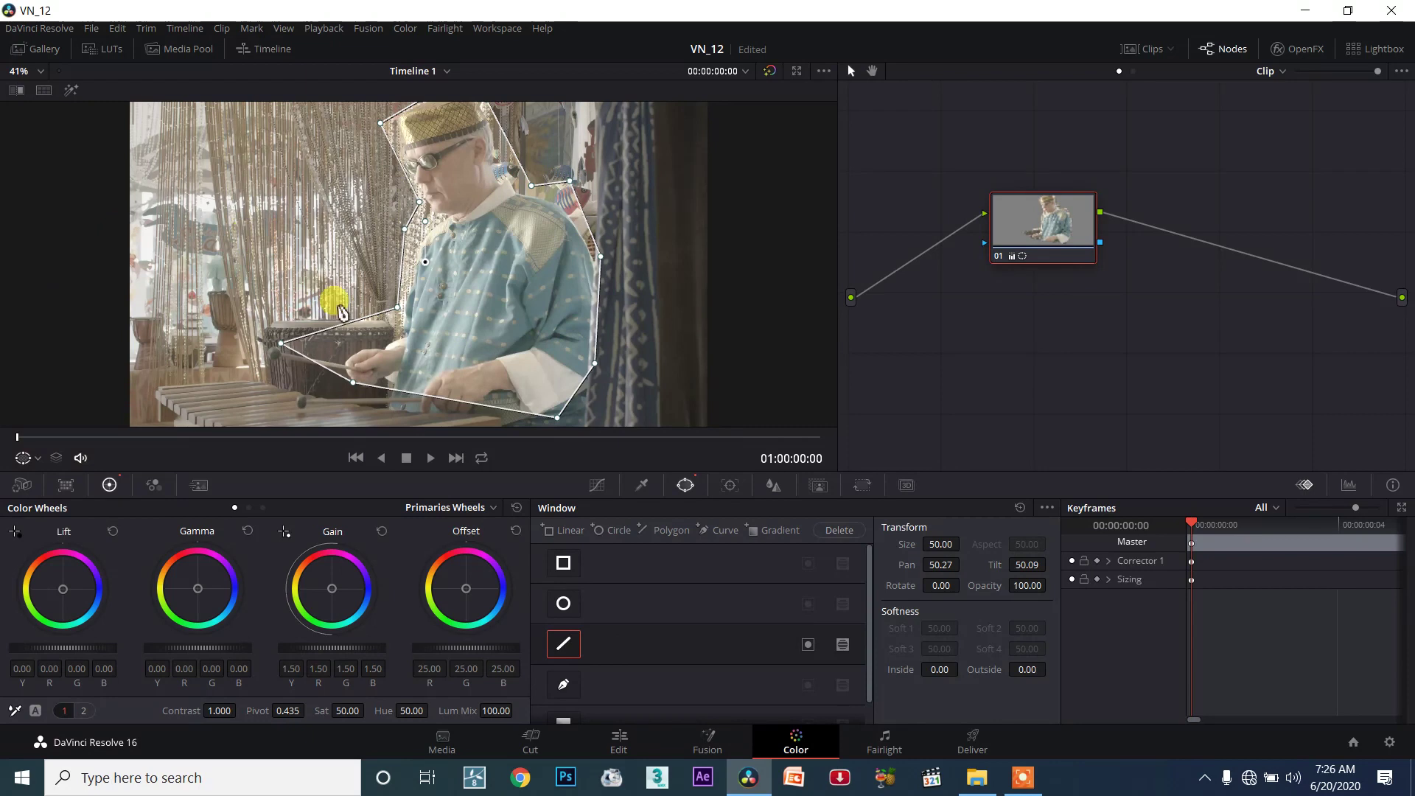
# Step: Reset the window, create a fresh polygon, and pull its corners down to the marimba keys
pyautogui.click(1020, 509)
pyautogui.click(563, 643)
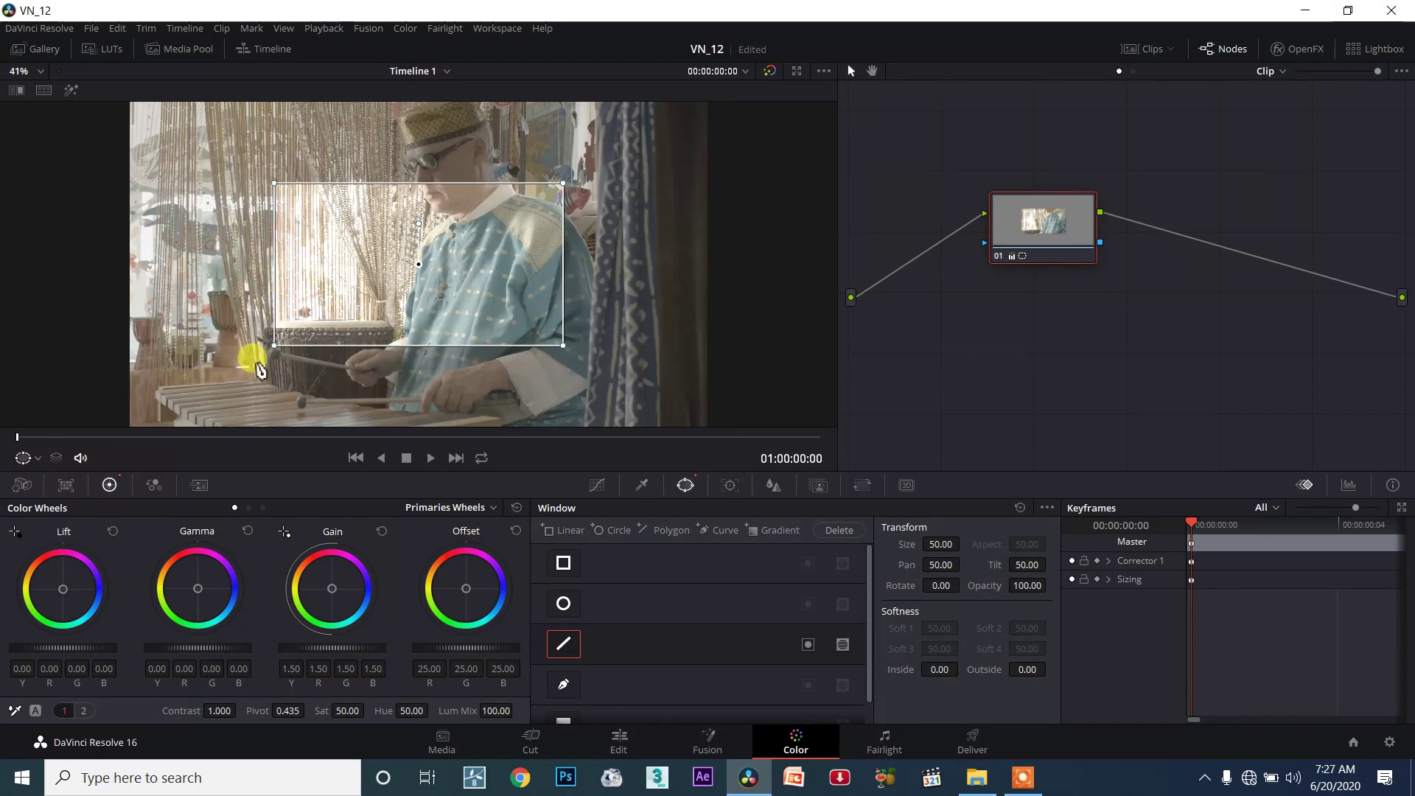
pyautogui.moveTo(279, 355); pyautogui.dragTo(156, 436)
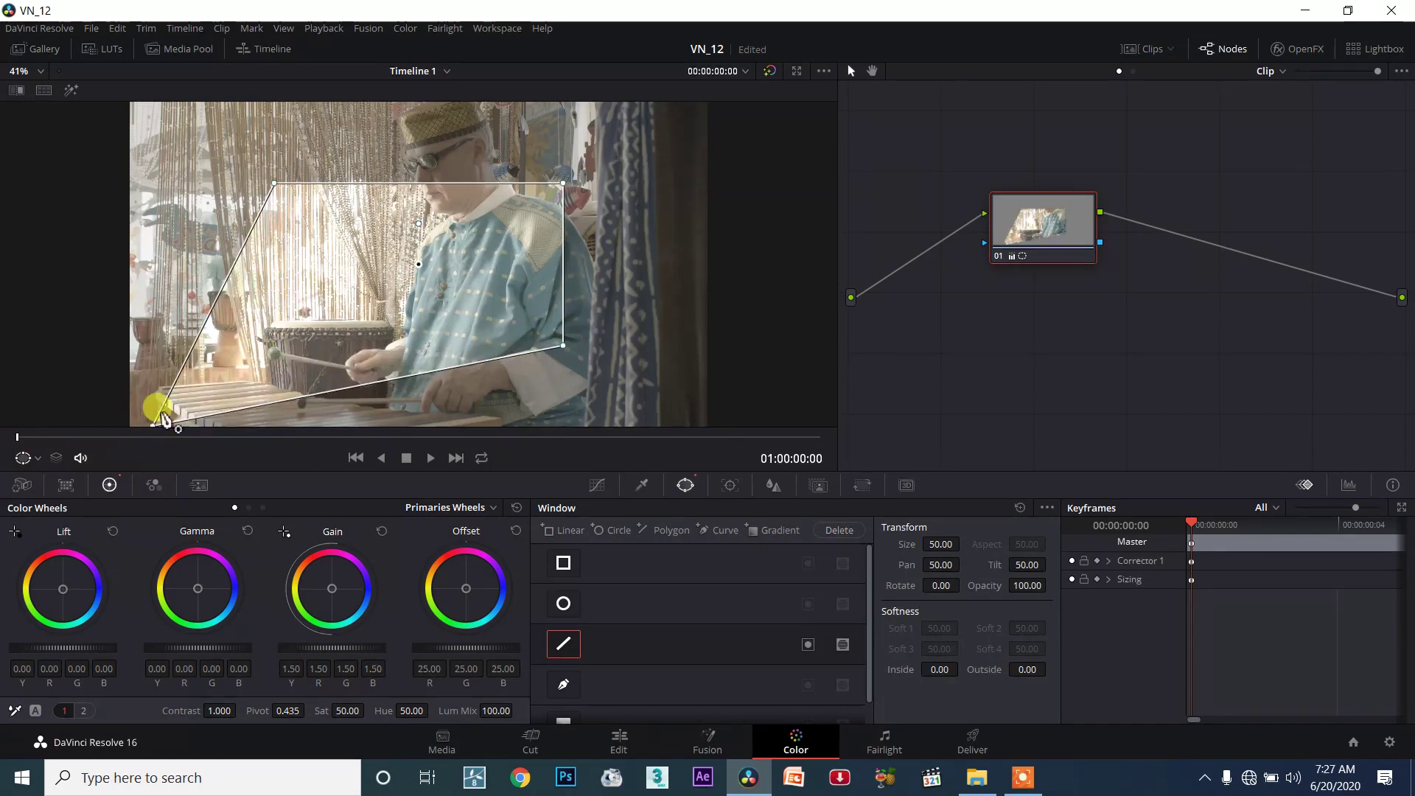
pyautogui.moveTo(272, 184); pyautogui.dragTo(156, 394)
pyautogui.moveTo(563, 184); pyautogui.dragTo(254, 384)
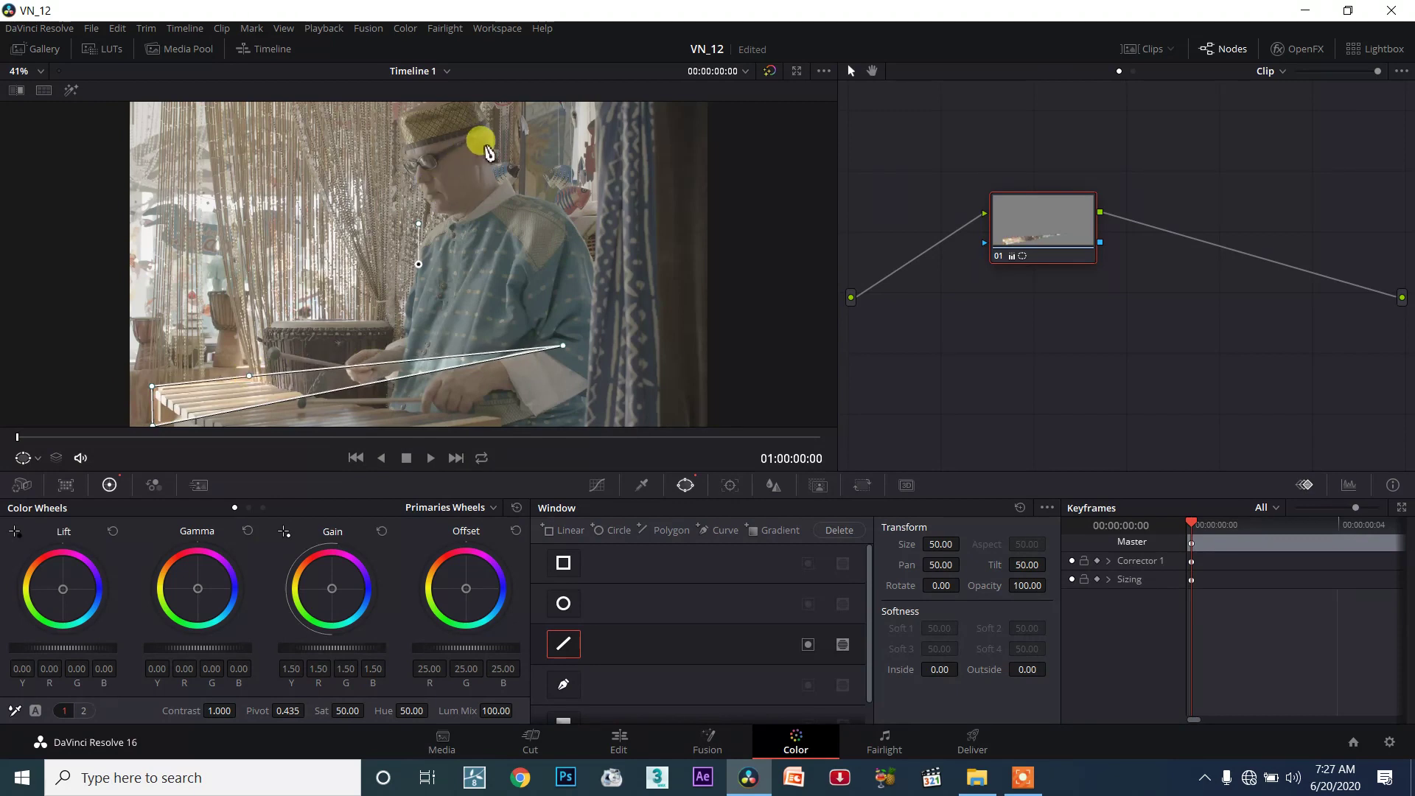
# Step: Move the remaining points onto the keys and add a point along the lower edge
pyautogui.moveTo(410, 376); pyautogui.dragTo(499, 421)
pyautogui.click(566, 342)
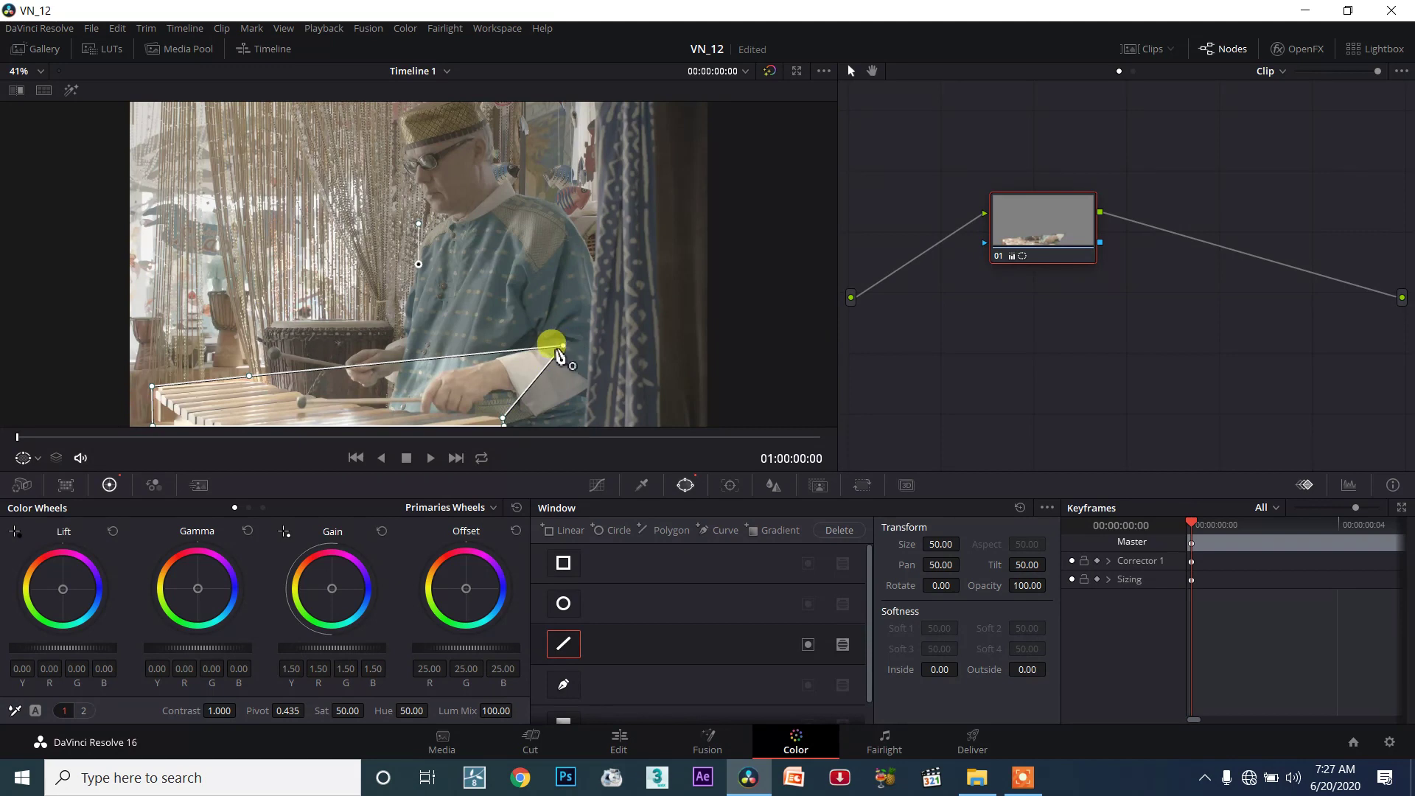
pyautogui.moveTo(566, 353); pyautogui.dragTo(457, 419)
pyautogui.rightClick(501, 398)
pyautogui.click(461, 406)
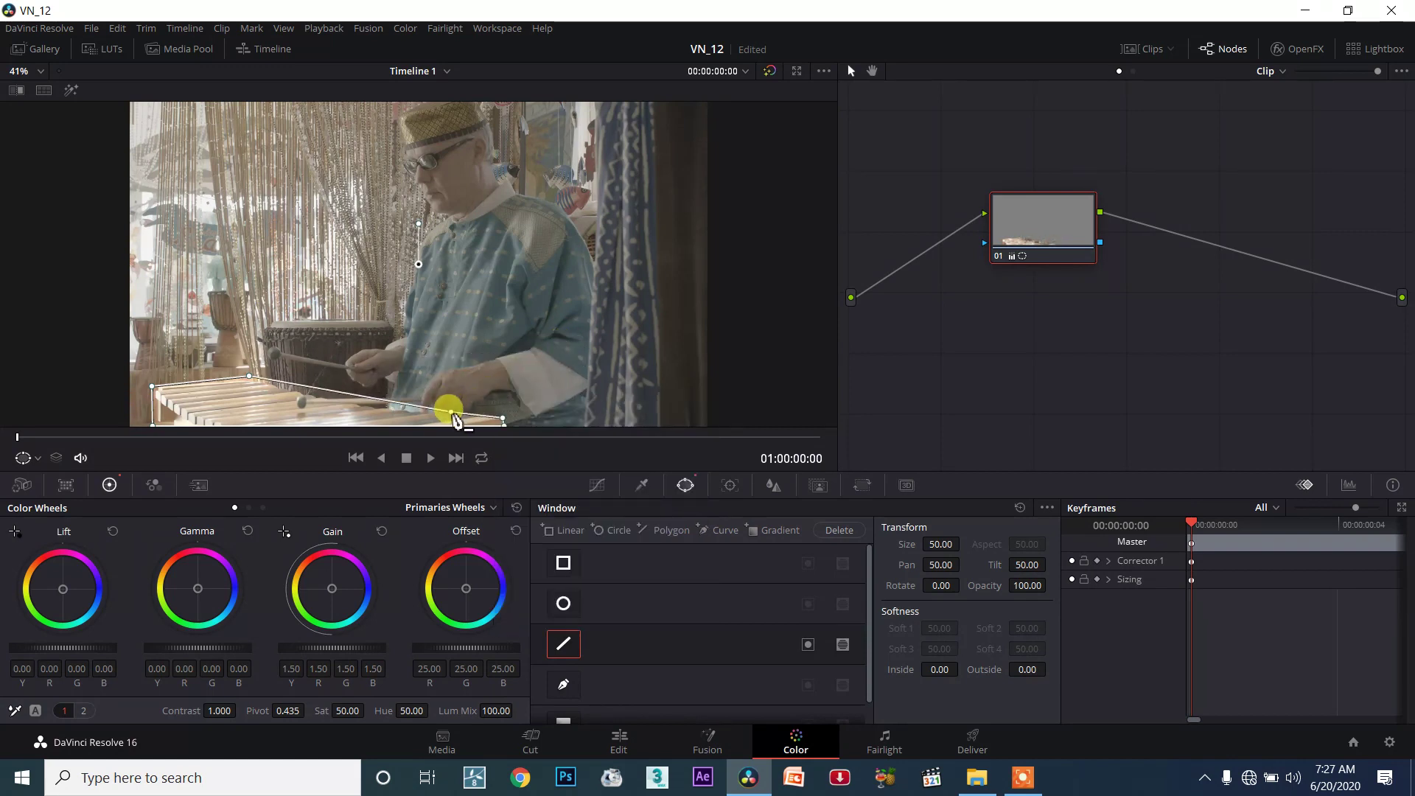
pyautogui.click(405, 409)
pyautogui.click(336, 396)
pyautogui.moveTo(317, 398); pyautogui.dragTo(302, 401)
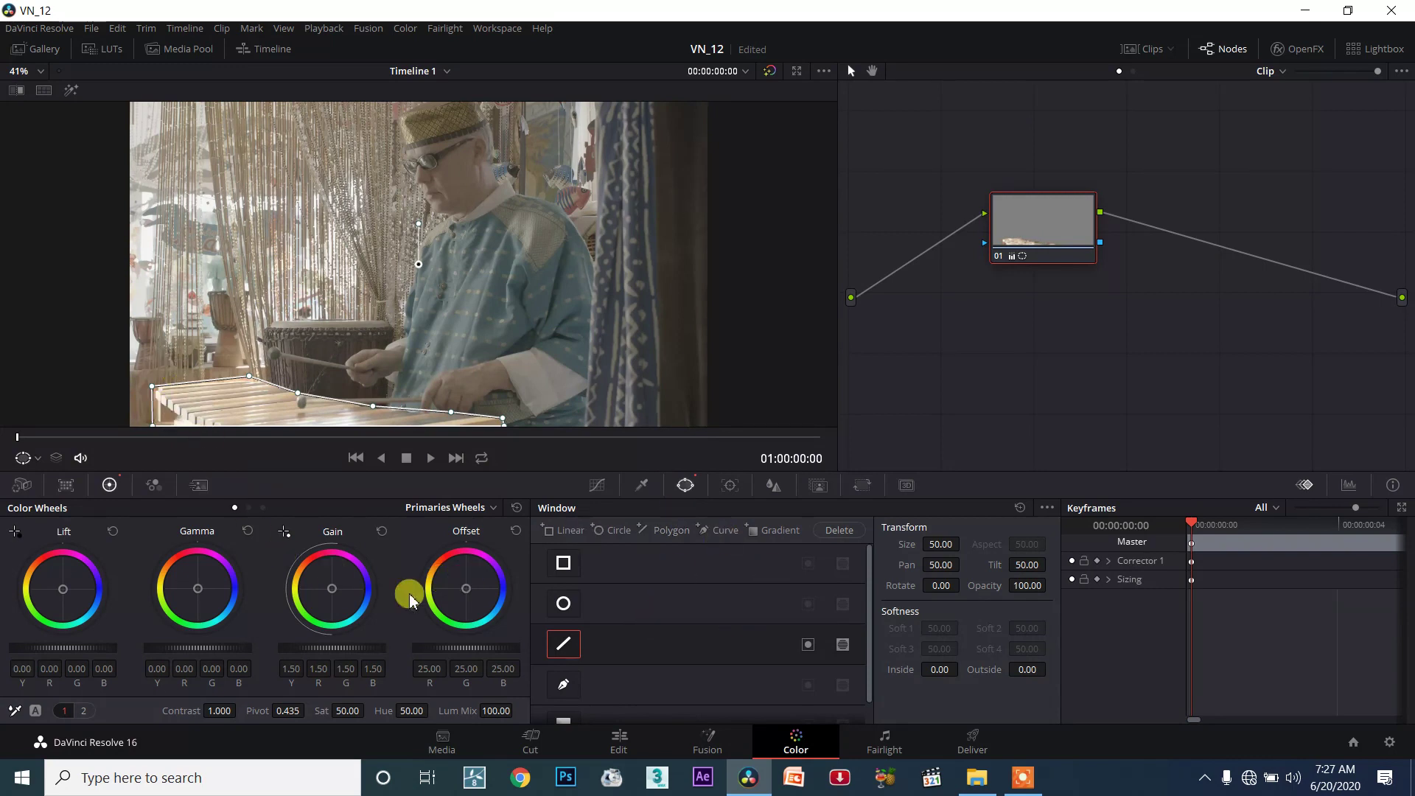
# Step: Set Gain to 1.00 and lower Lift to -0.09 inside the marimba window
pyautogui.moveTo(322, 646)
pyautogui.mouseDown()
pyautogui.moveTo(345, 645)
pyautogui.moveTo(315, 645)
pyautogui.mouseUp()
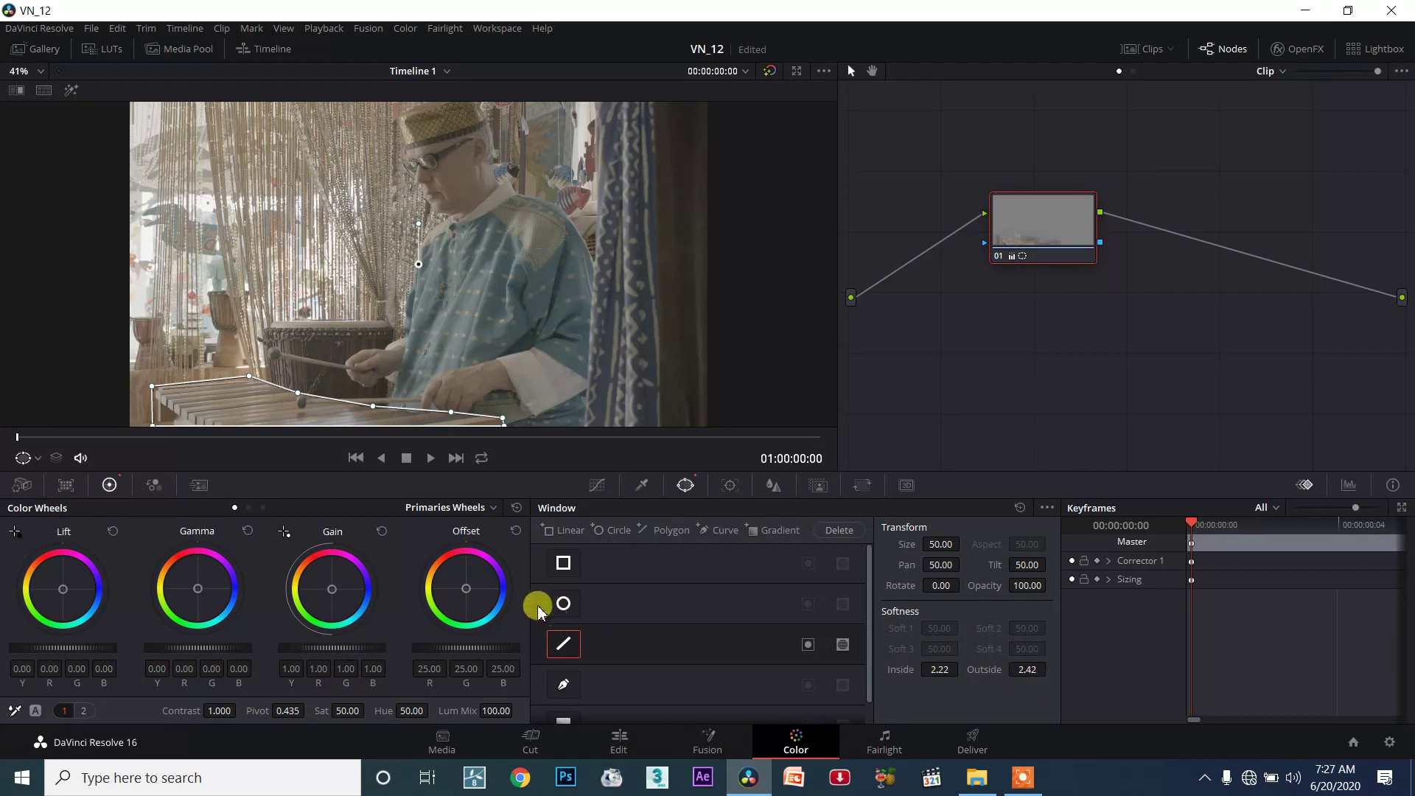
pyautogui.moveTo(71, 653); pyautogui.dragTo(80, 649)
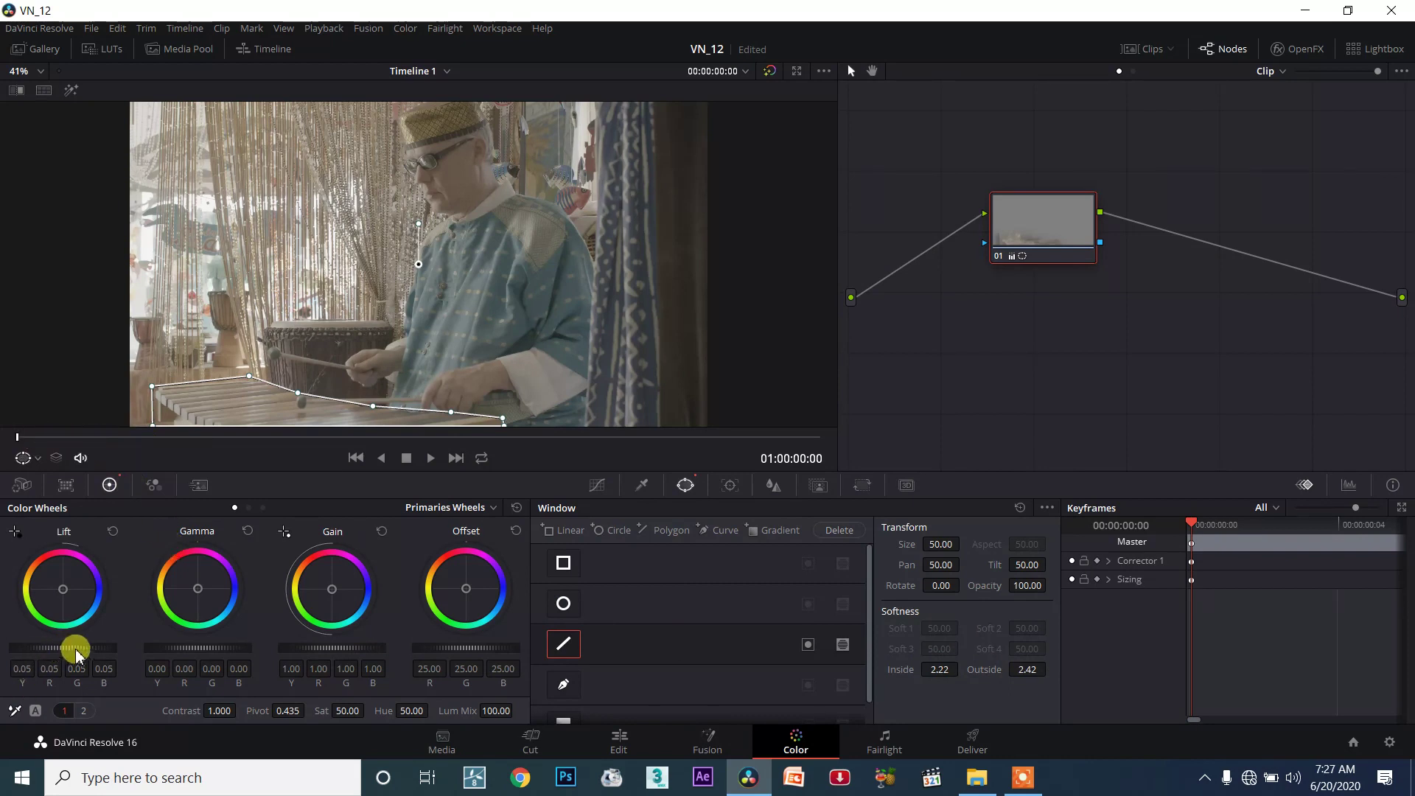
pyautogui.moveTo(32, 652); pyautogui.dragTo(73, 654)
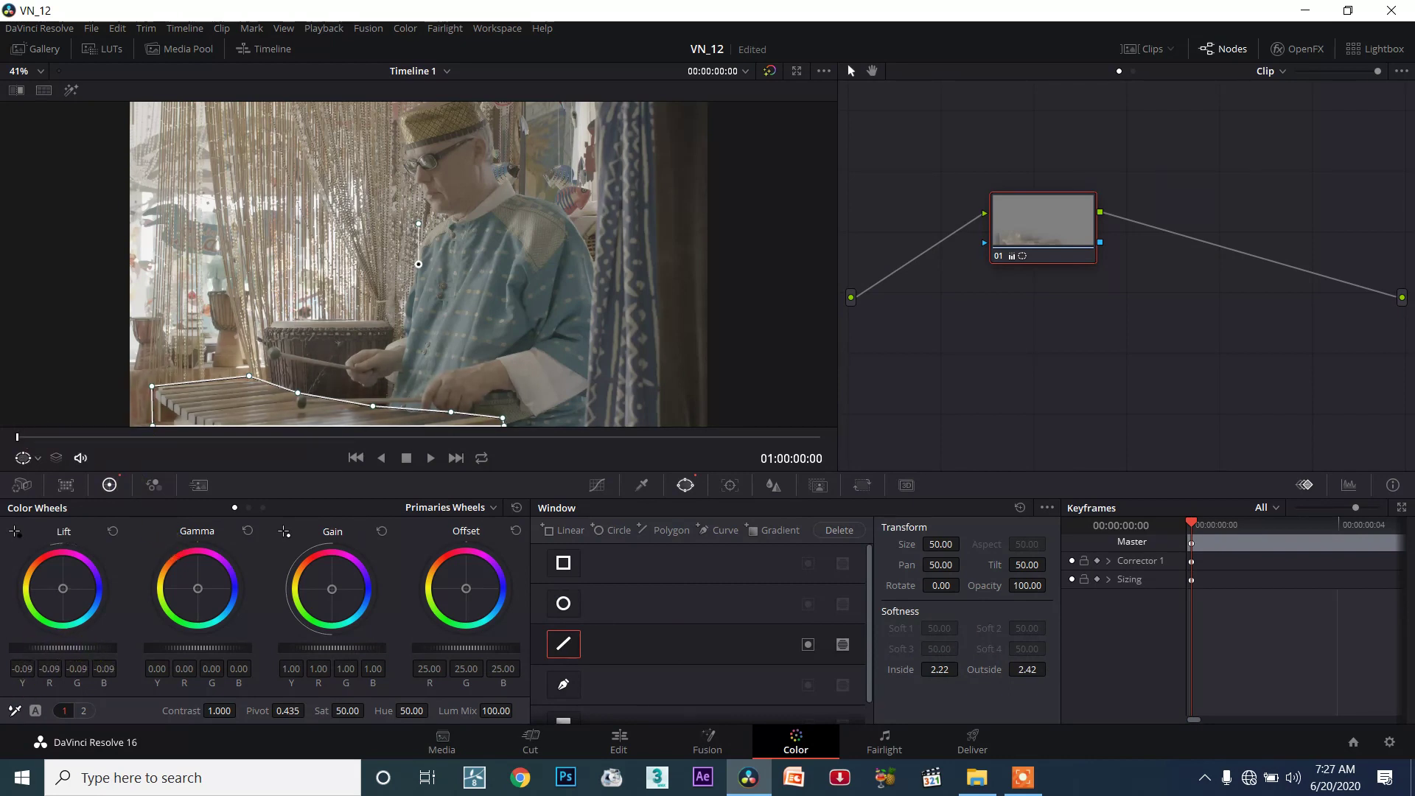
# Step: Hide the window outline in the viewer and zoom in on the image
pyautogui.click(33, 460)
pyautogui.click(59, 482)
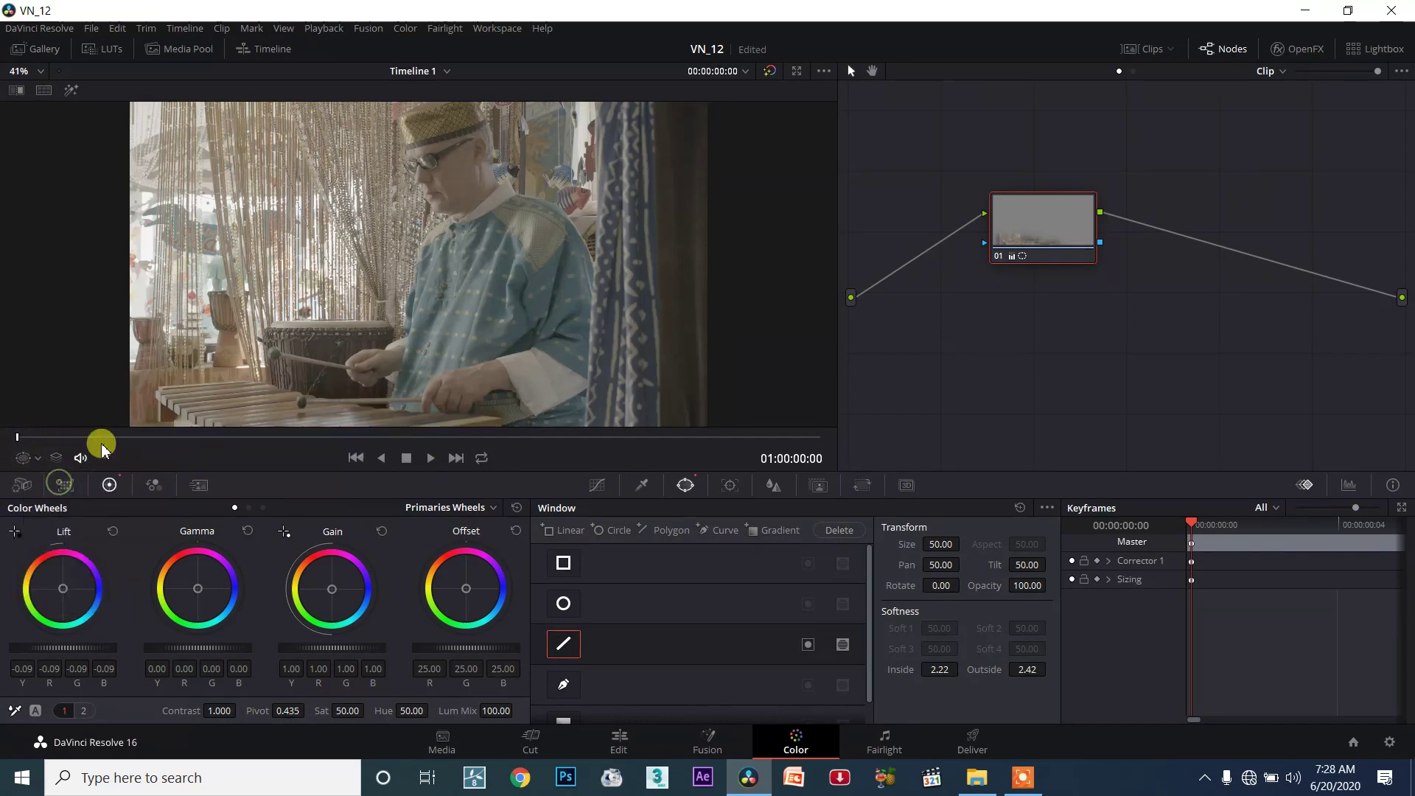
pyautogui.scroll(2, 272, 392)
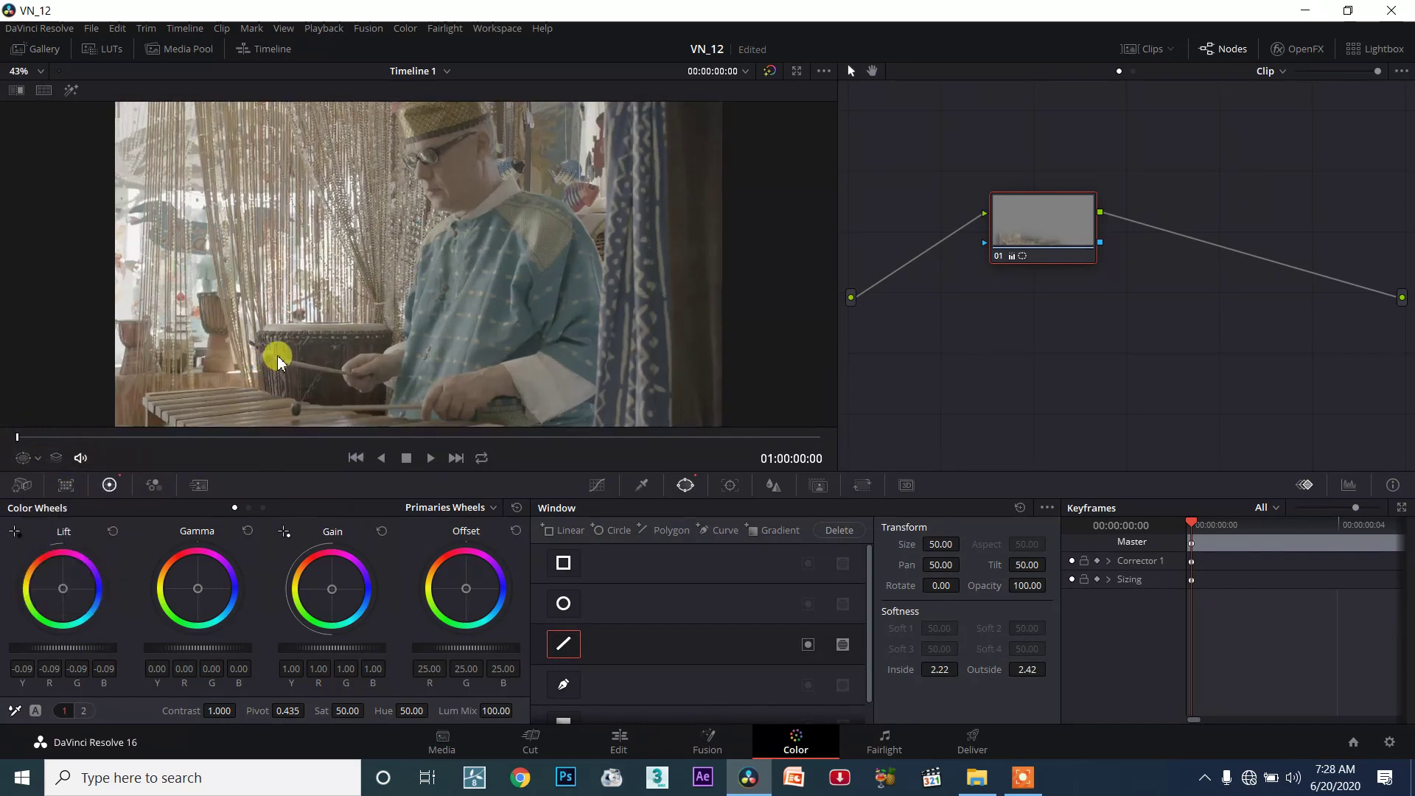
pyautogui.scroll(1, 356, 371)
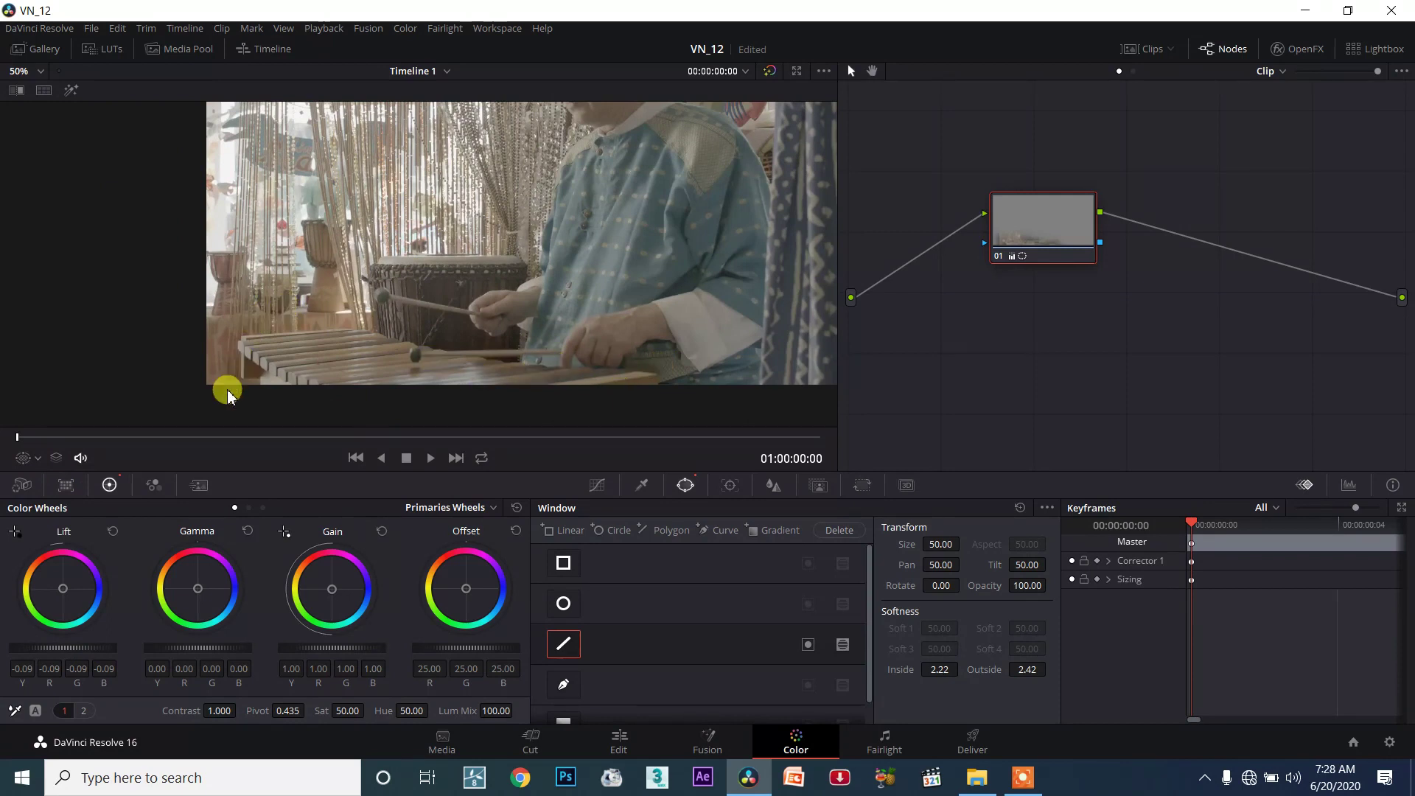
pyautogui.scroll(-3, 373, 353)
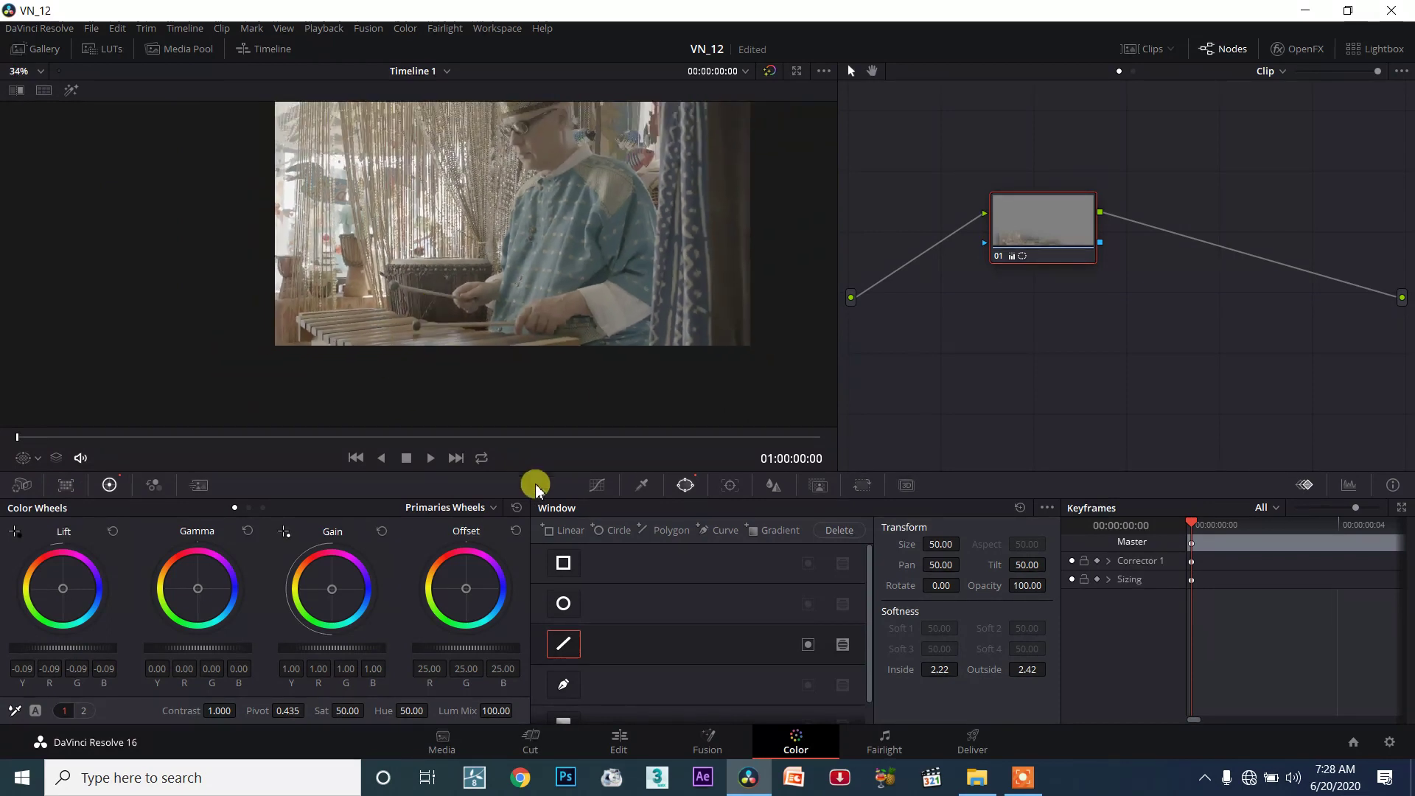
pyautogui.scroll(2, 372, 353)
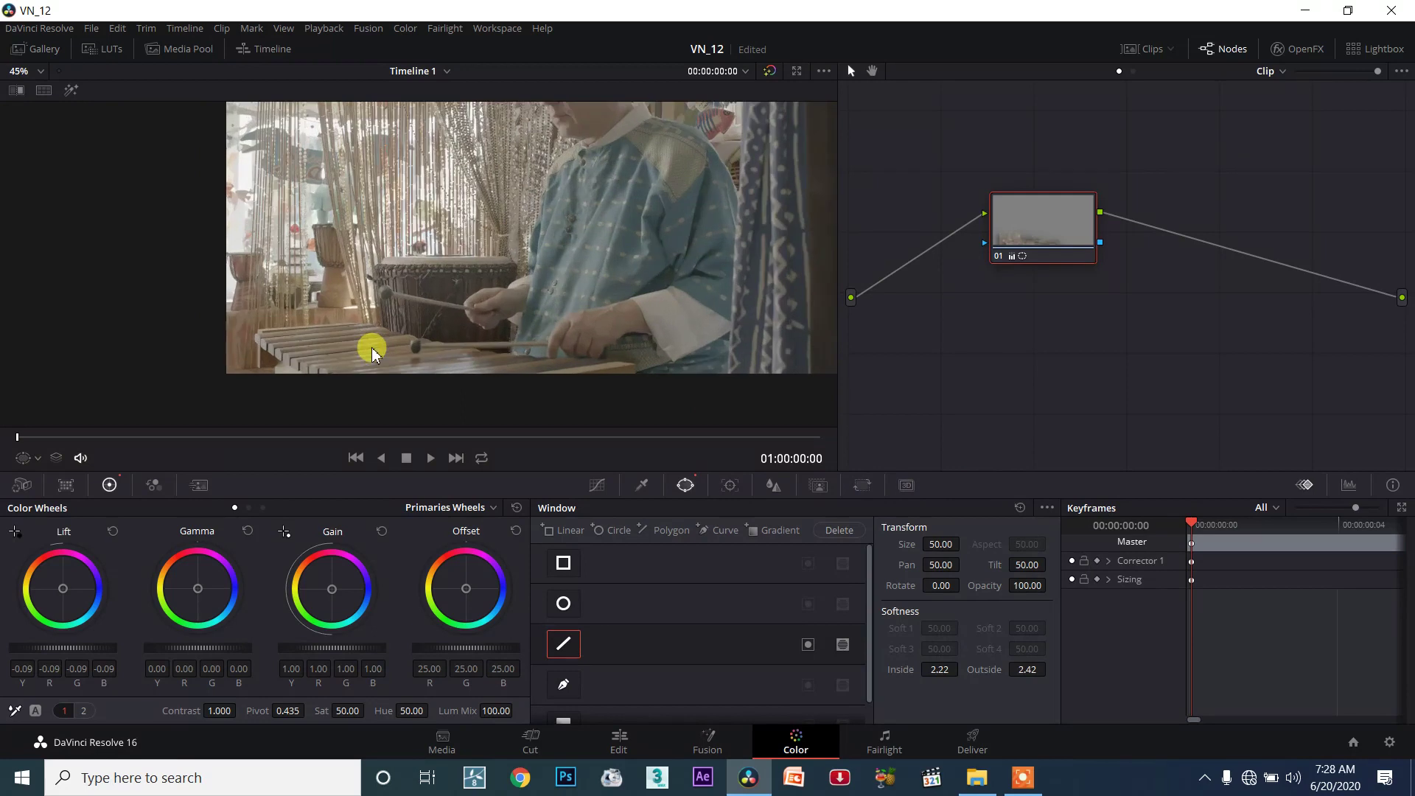
# Step: Reset the marimba window off node 01 and recentre the view on the man
pyautogui.click(1020, 507)
pyautogui.moveTo(368, 273); pyautogui.dragTo(333, 317)
pyautogui.scroll(-1, 343, 325)
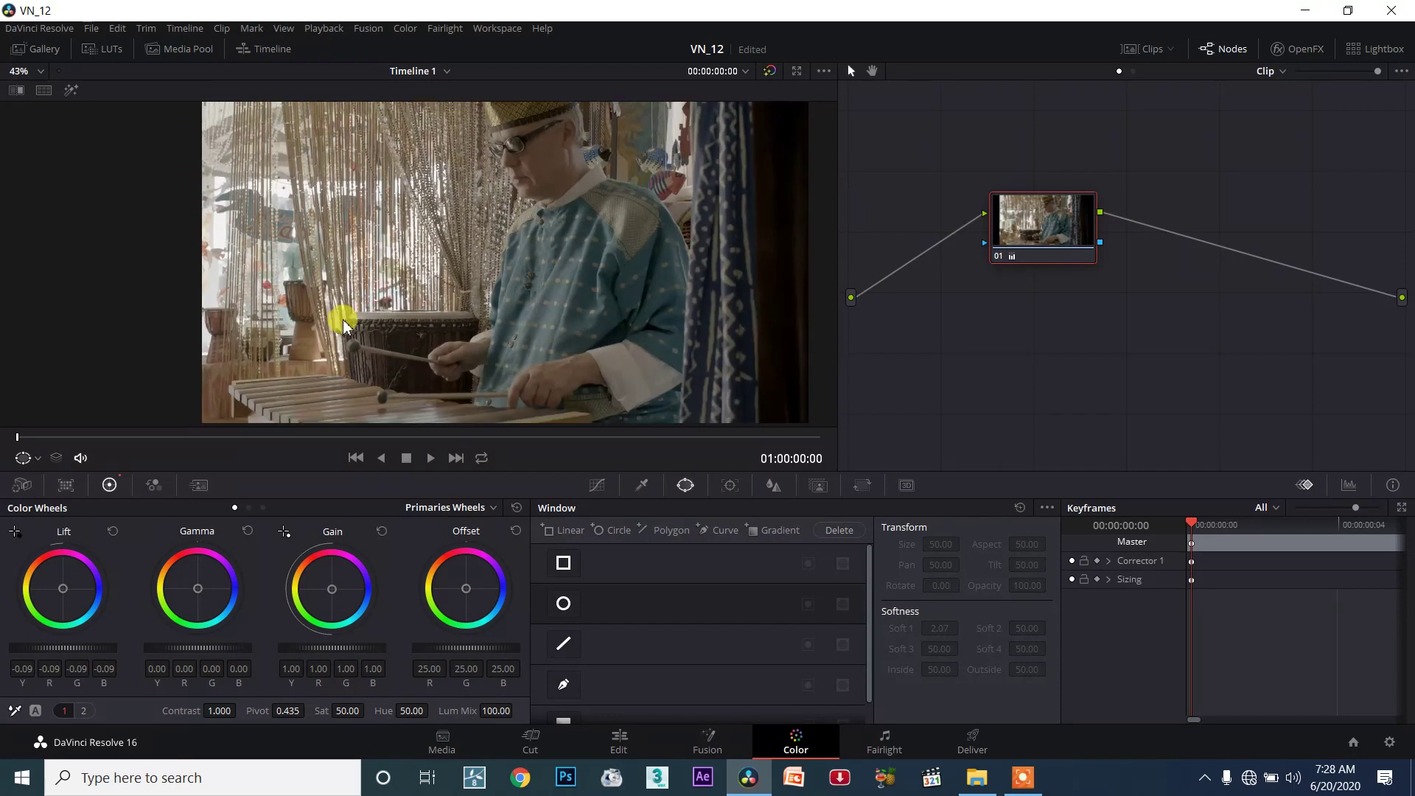
pyautogui.scroll(-1, 335, 324)
pyautogui.scroll(-1, 311, 367)
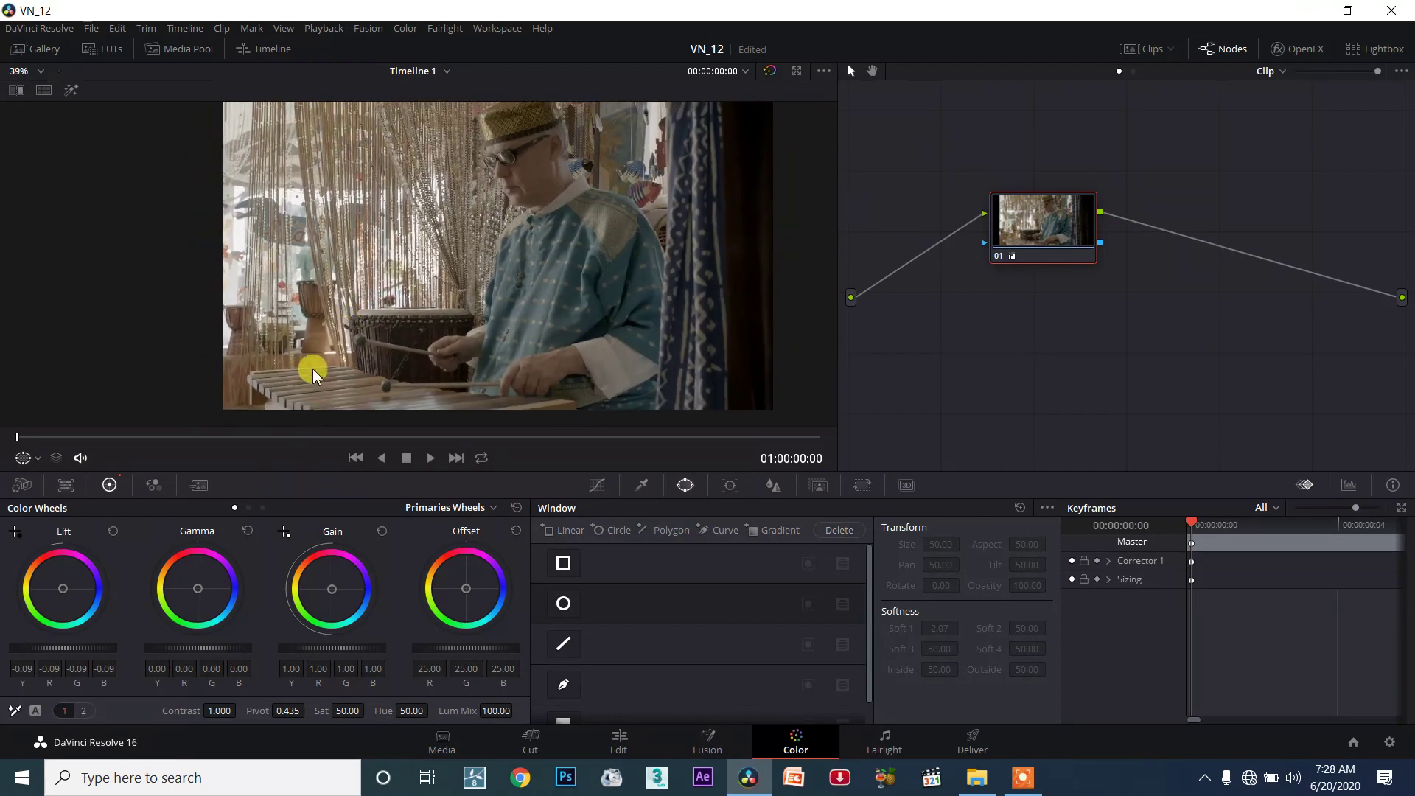
pyautogui.moveTo(313, 368); pyautogui.dragTo(320, 370)
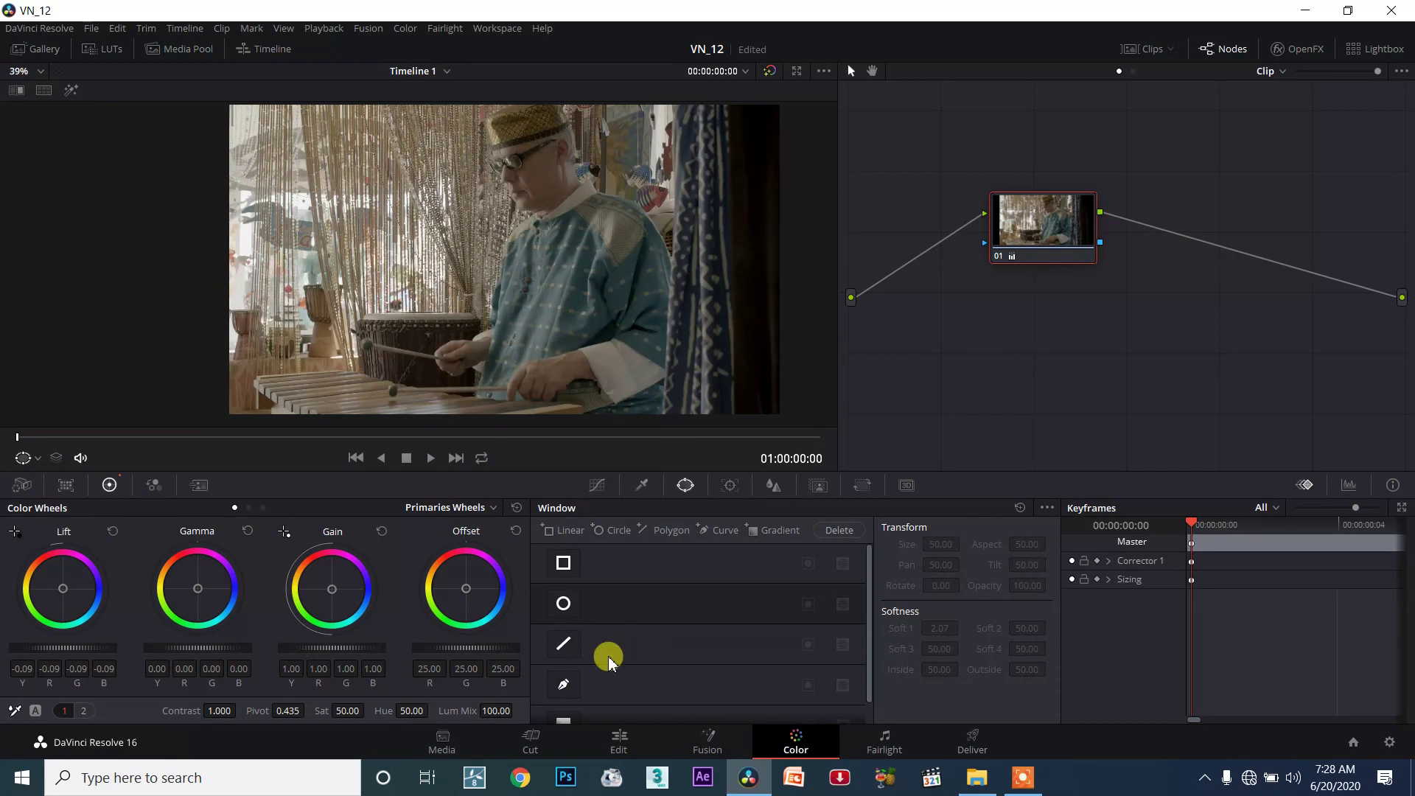
# Step: Try a linear window, remove it again, and switch to a Curve window
pyautogui.click(564, 644)
pyautogui.moveTo(393, 352); pyautogui.dragTo(225, 315)
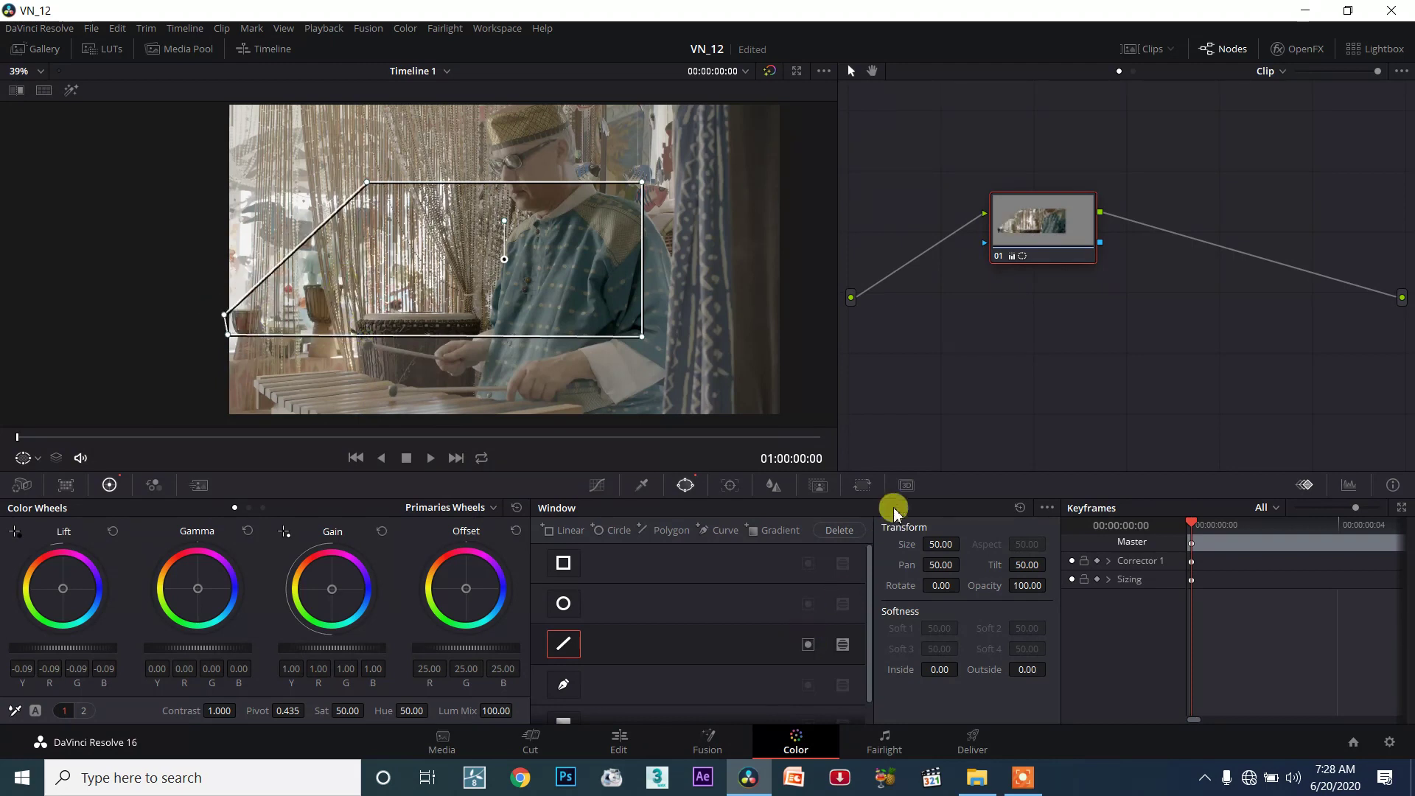
pyautogui.click(1023, 507)
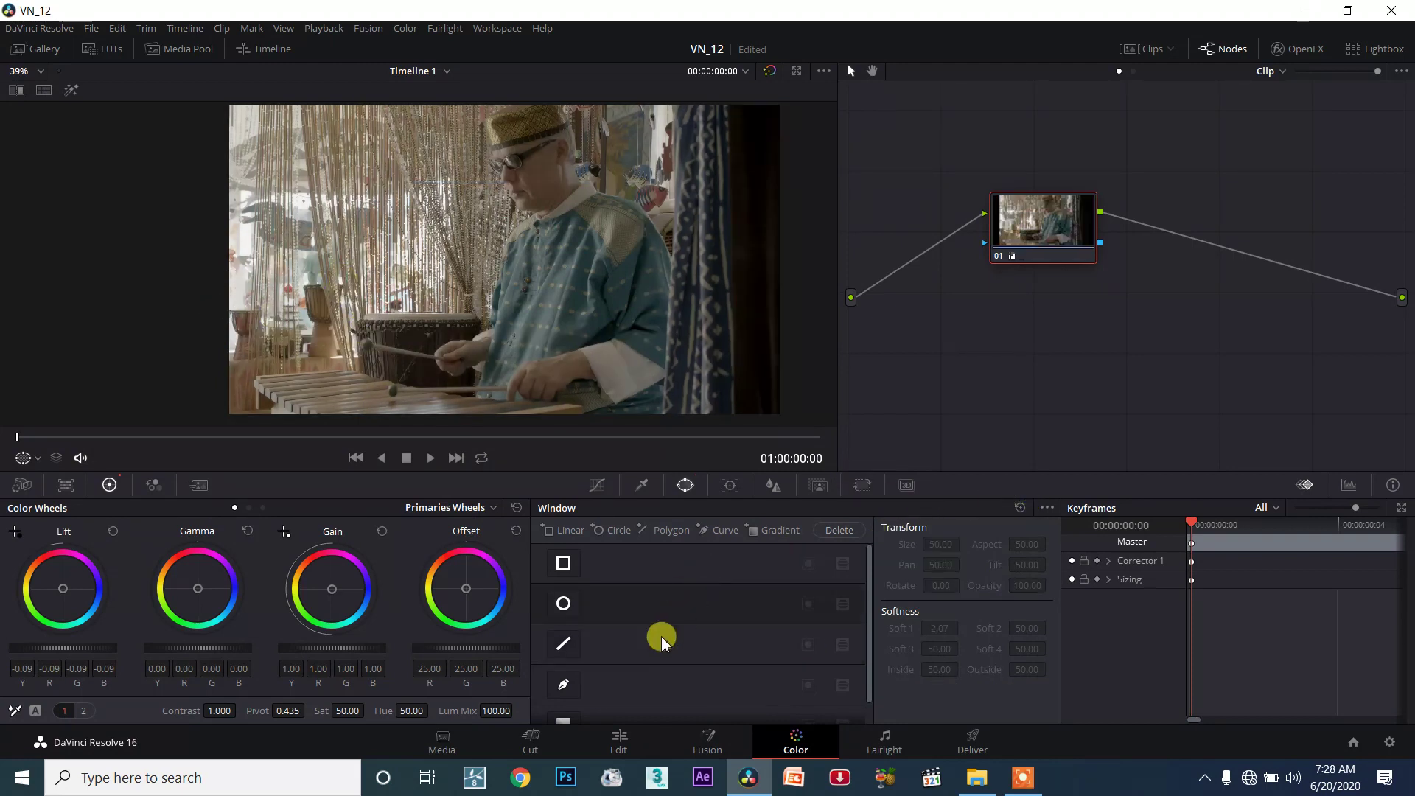
pyautogui.click(563, 686)
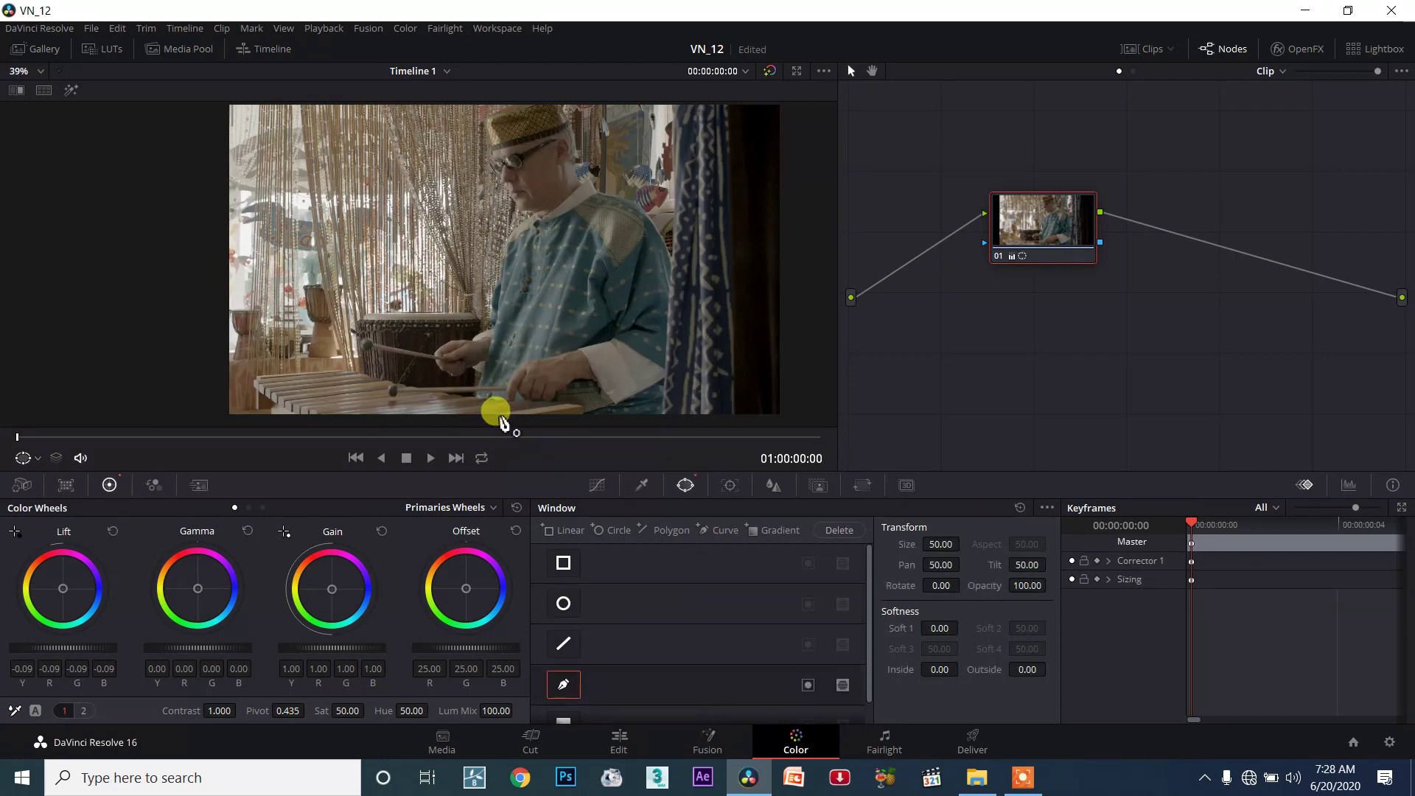
# Step: Draw curve points from the marimba's left end up through the curtain to the hat and shoulder
pyautogui.click(350, 381)
pyautogui.click(337, 355)
pyautogui.click(347, 262)
pyautogui.click(437, 217)
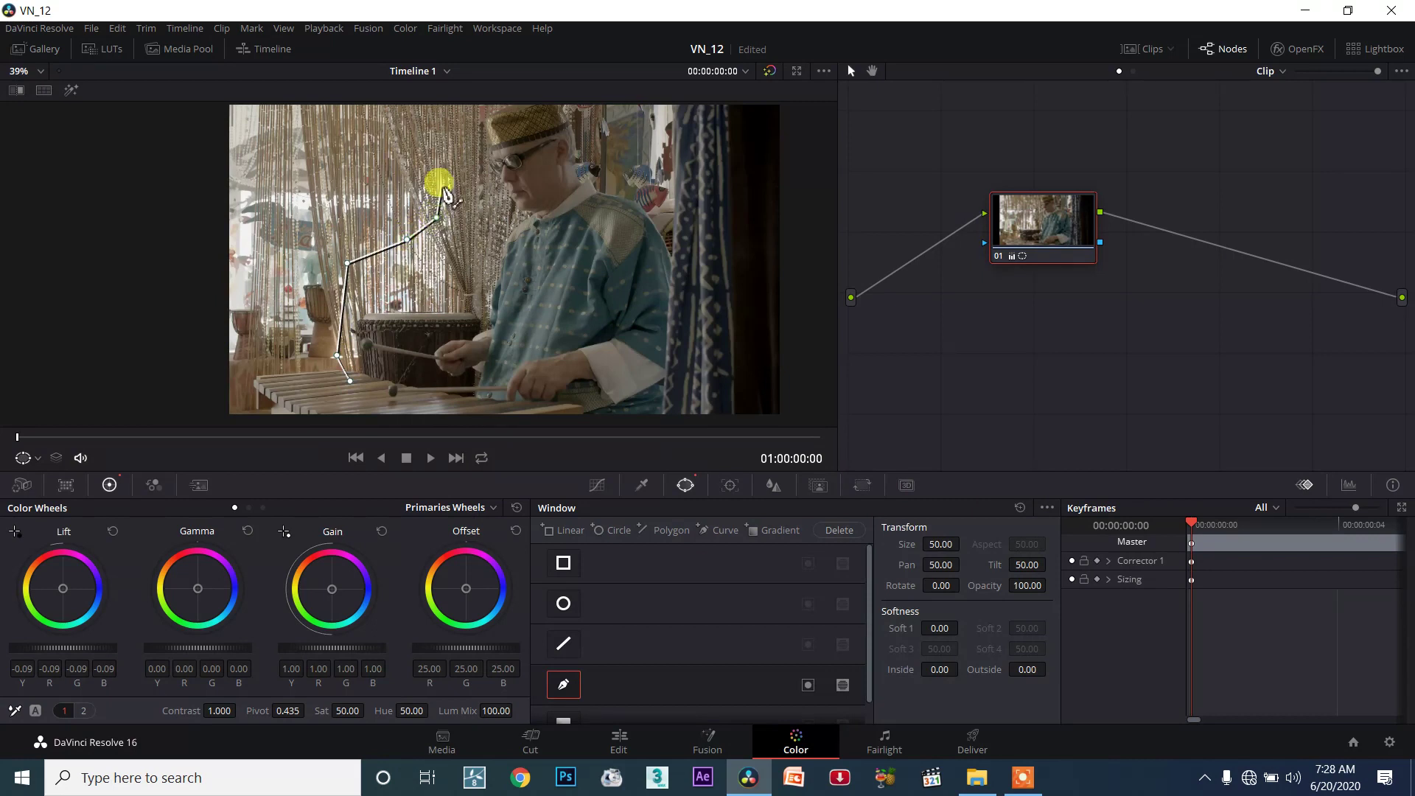
pyautogui.click(442, 186)
pyautogui.click(468, 138)
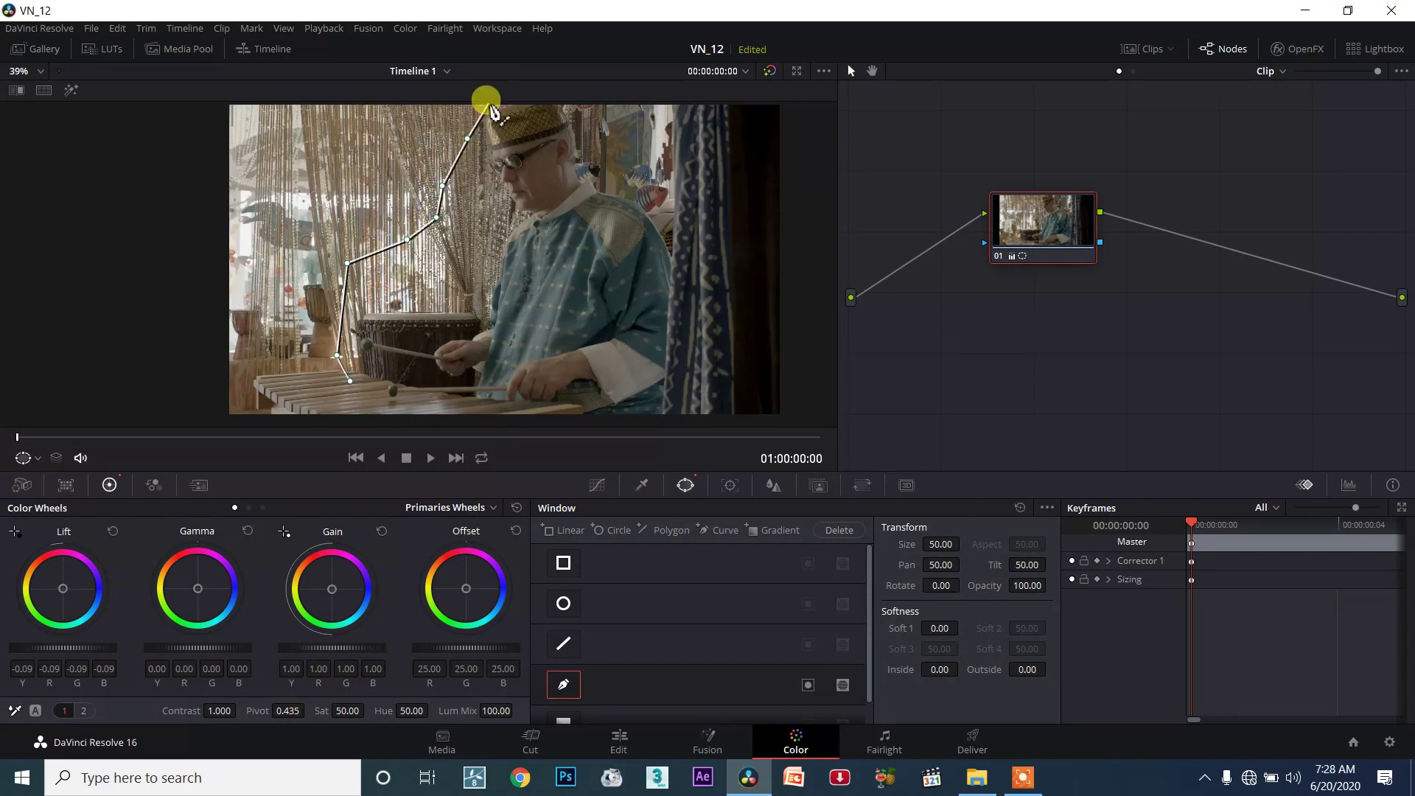
pyautogui.click(484, 121)
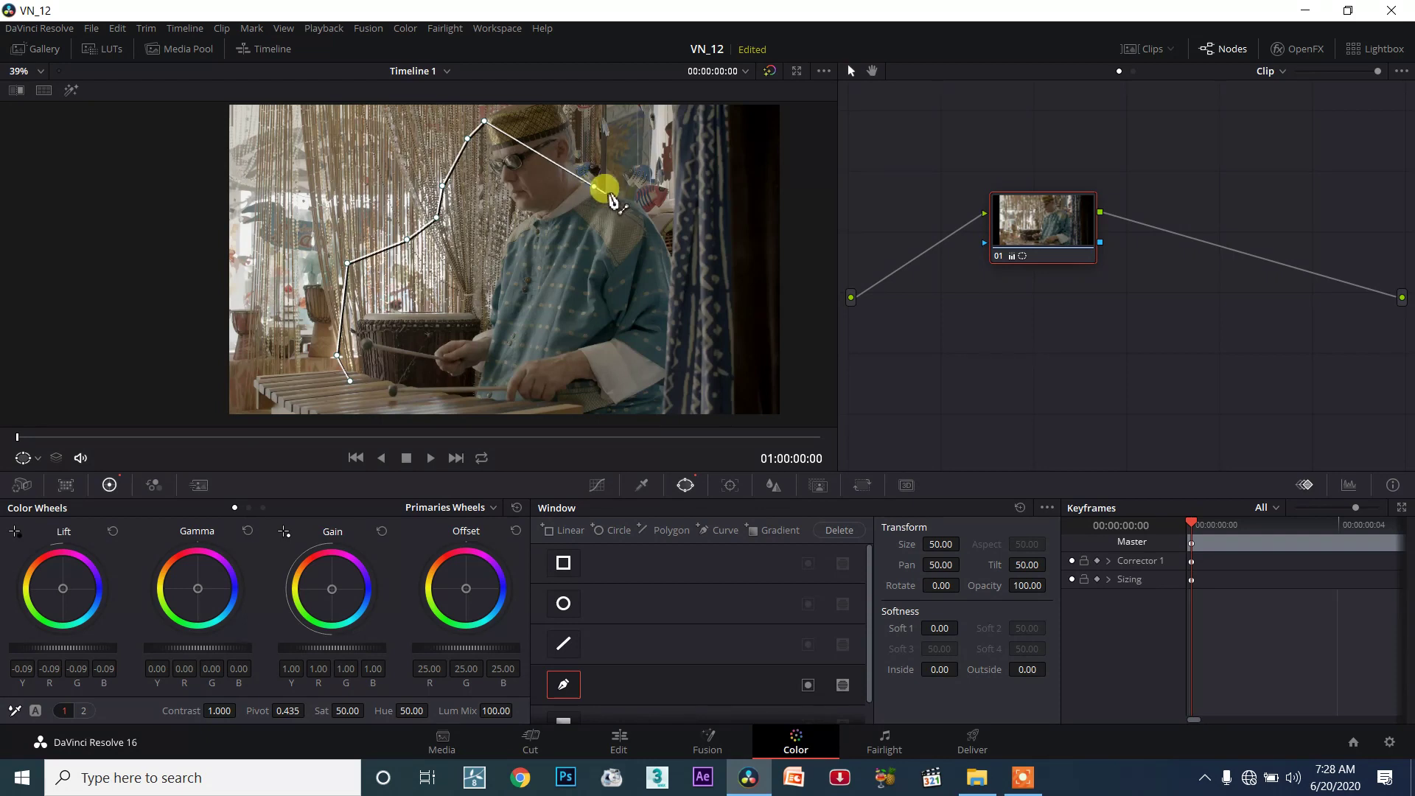
pyautogui.click(603, 195)
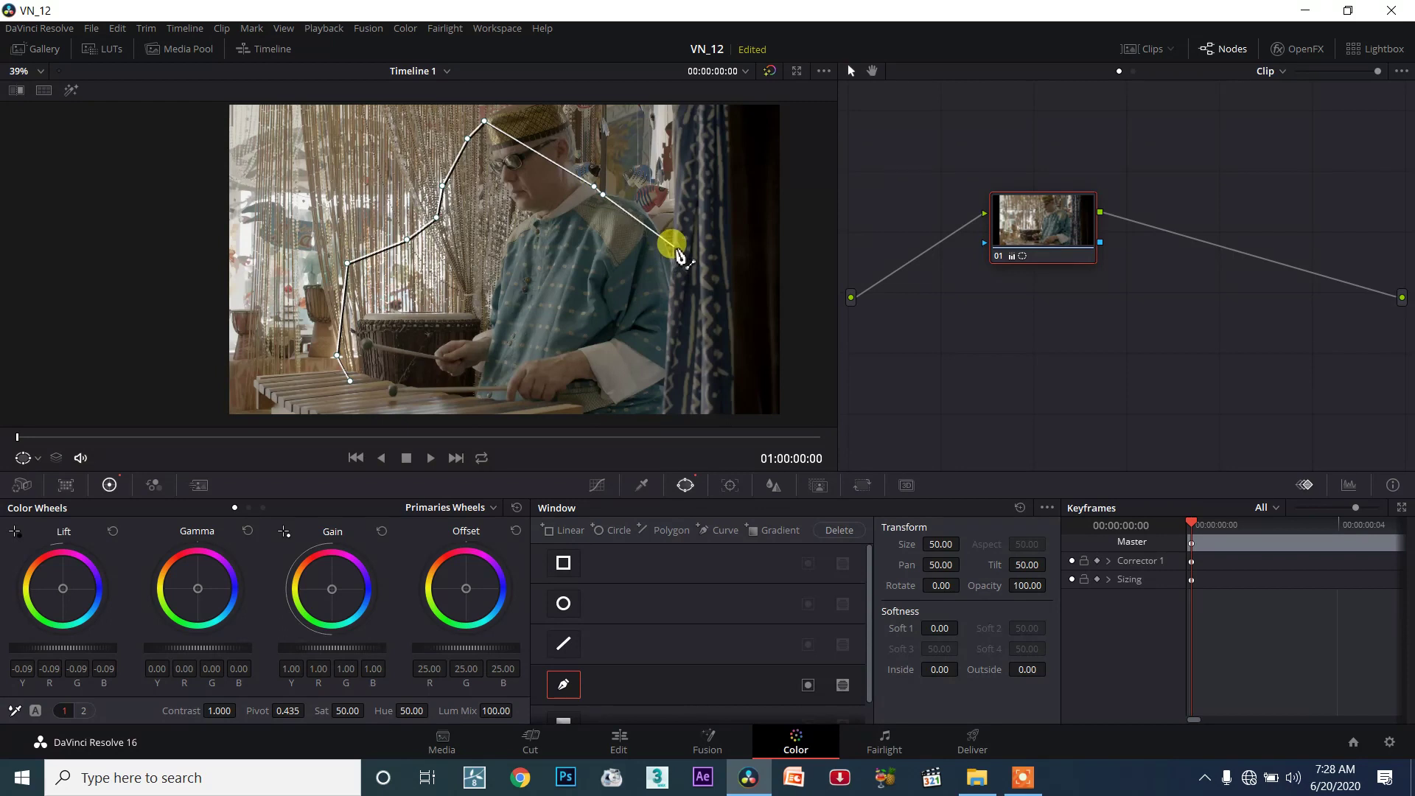
# Step: Bend the curve around his back, trace the bottom, close the shape, and pull the edge around the face
pyautogui.moveTo(663, 243); pyautogui.dragTo(680, 381)
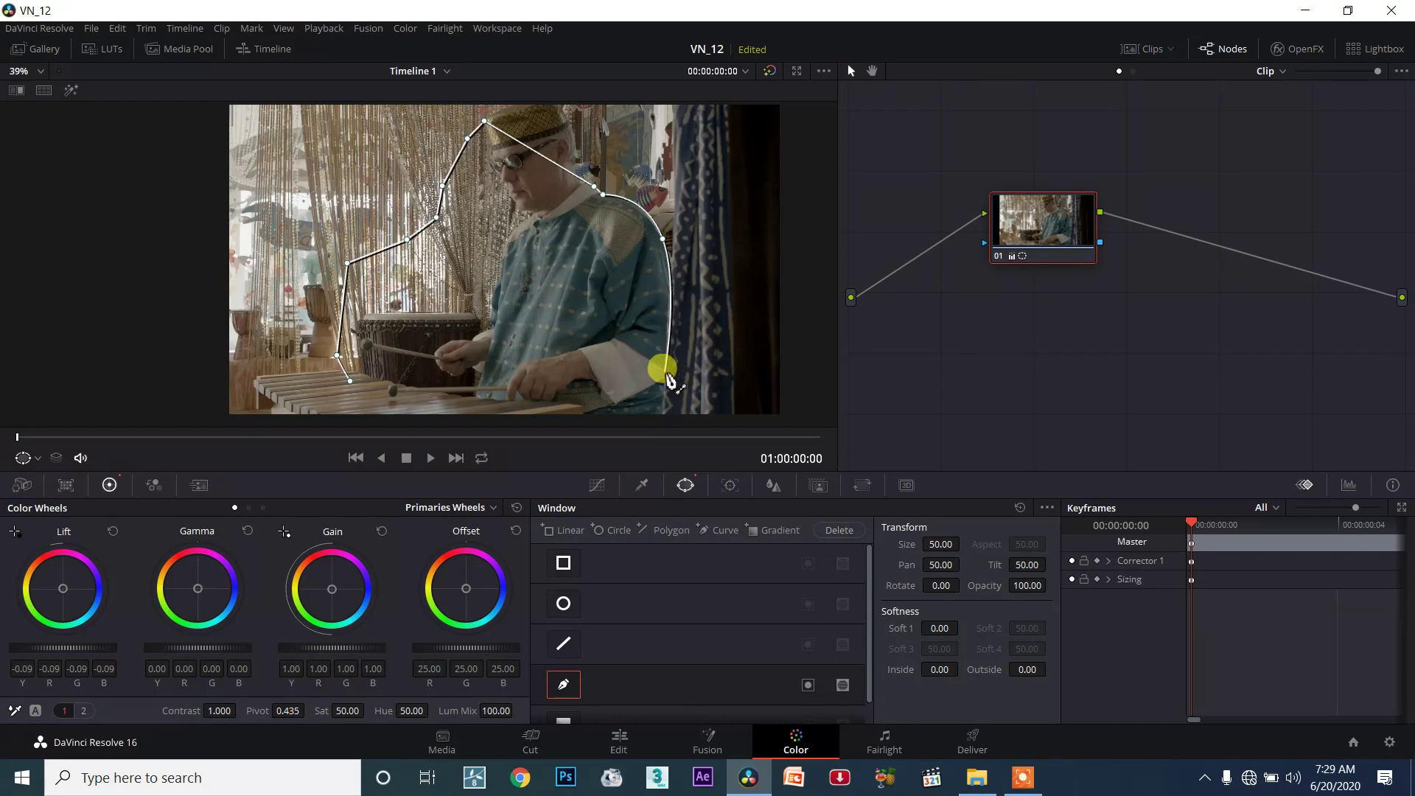
pyautogui.click(661, 424)
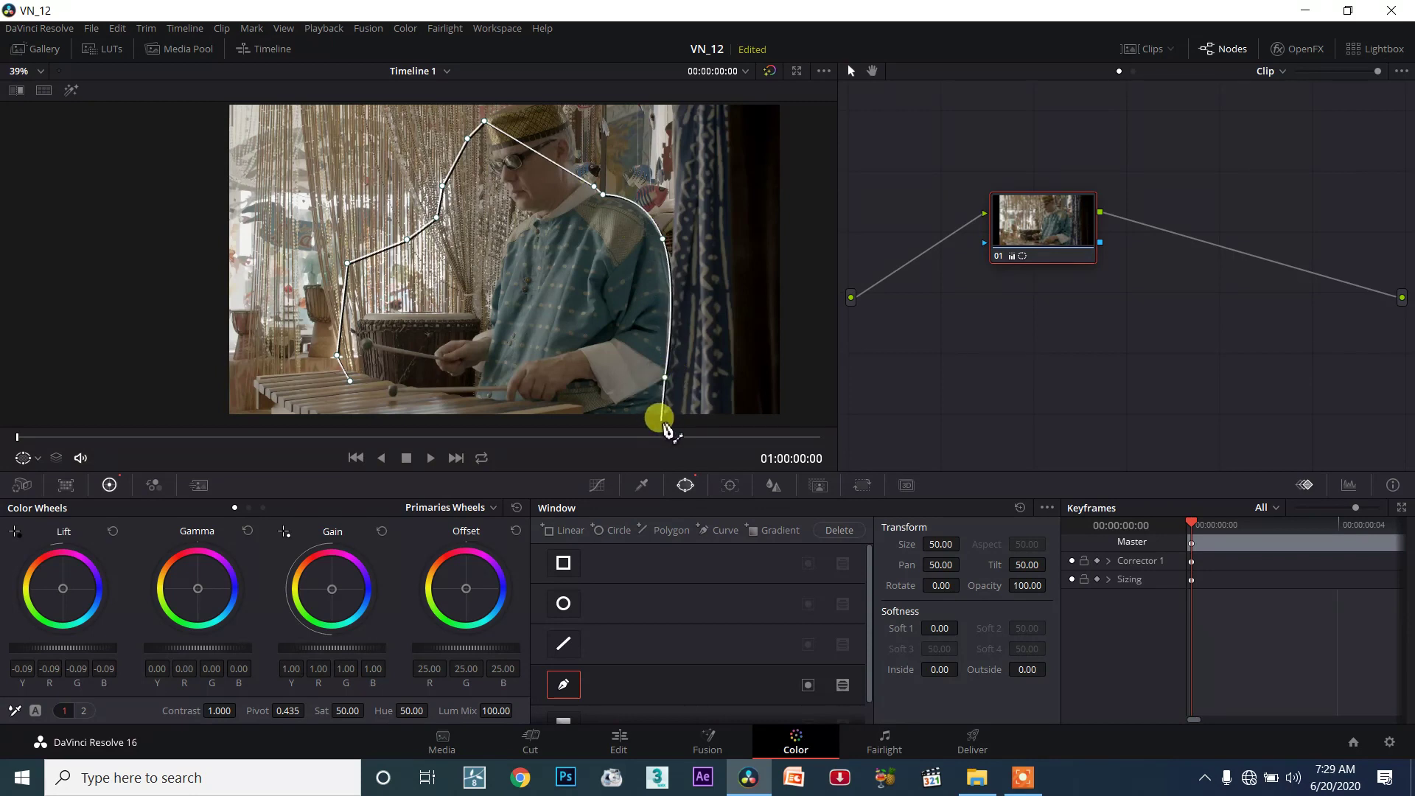
pyautogui.click(531, 400)
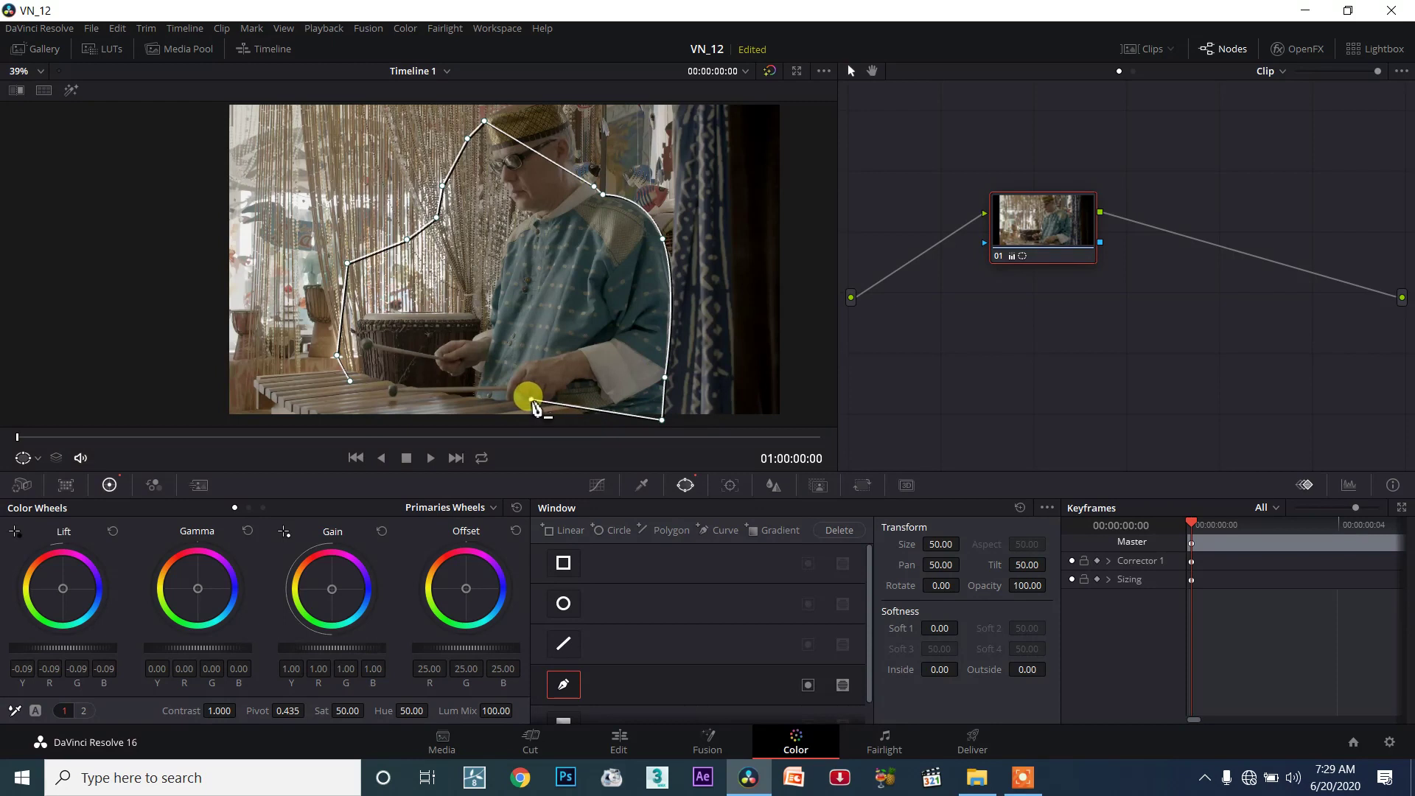
pyautogui.click(469, 398)
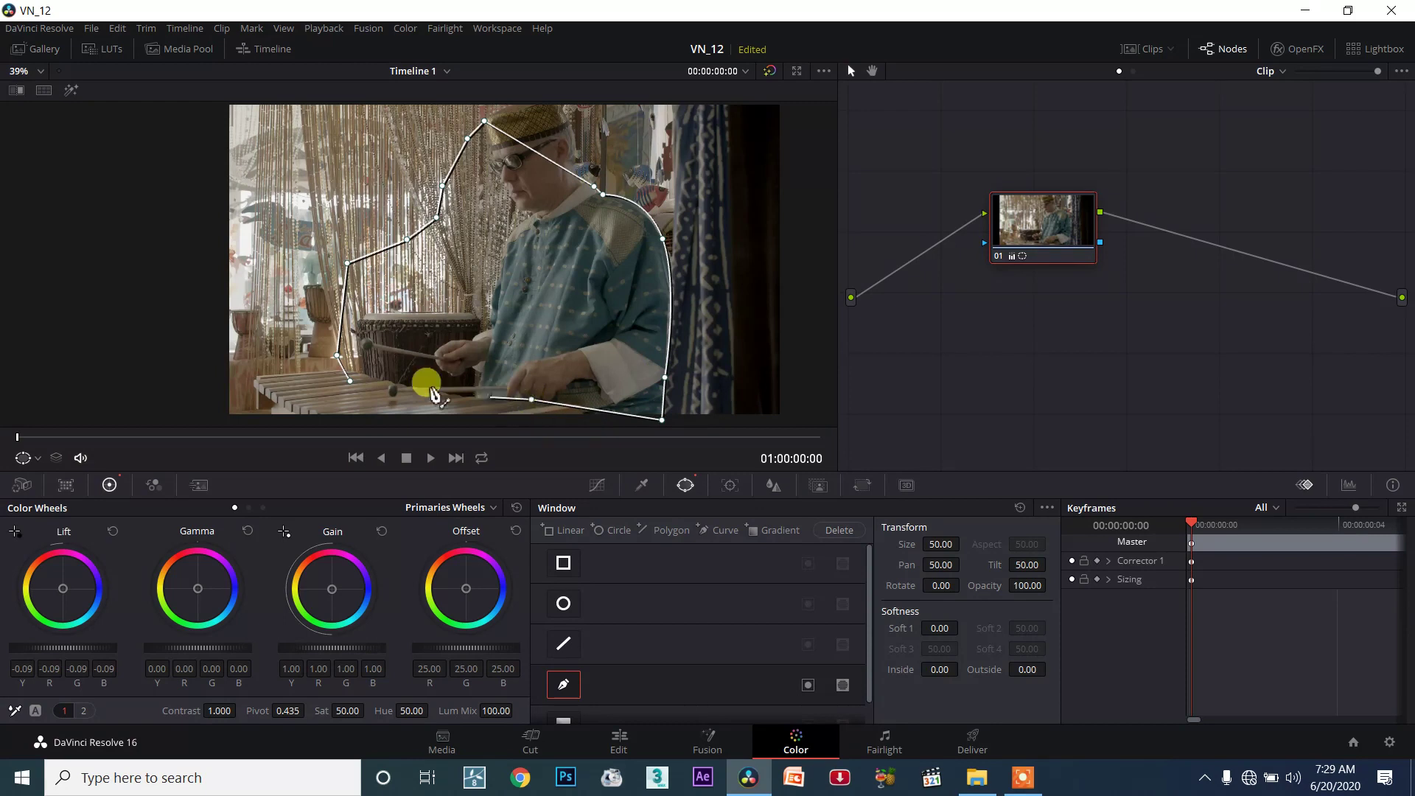
pyautogui.click(350, 382)
pyautogui.moveTo(597, 196); pyautogui.dragTo(514, 196)
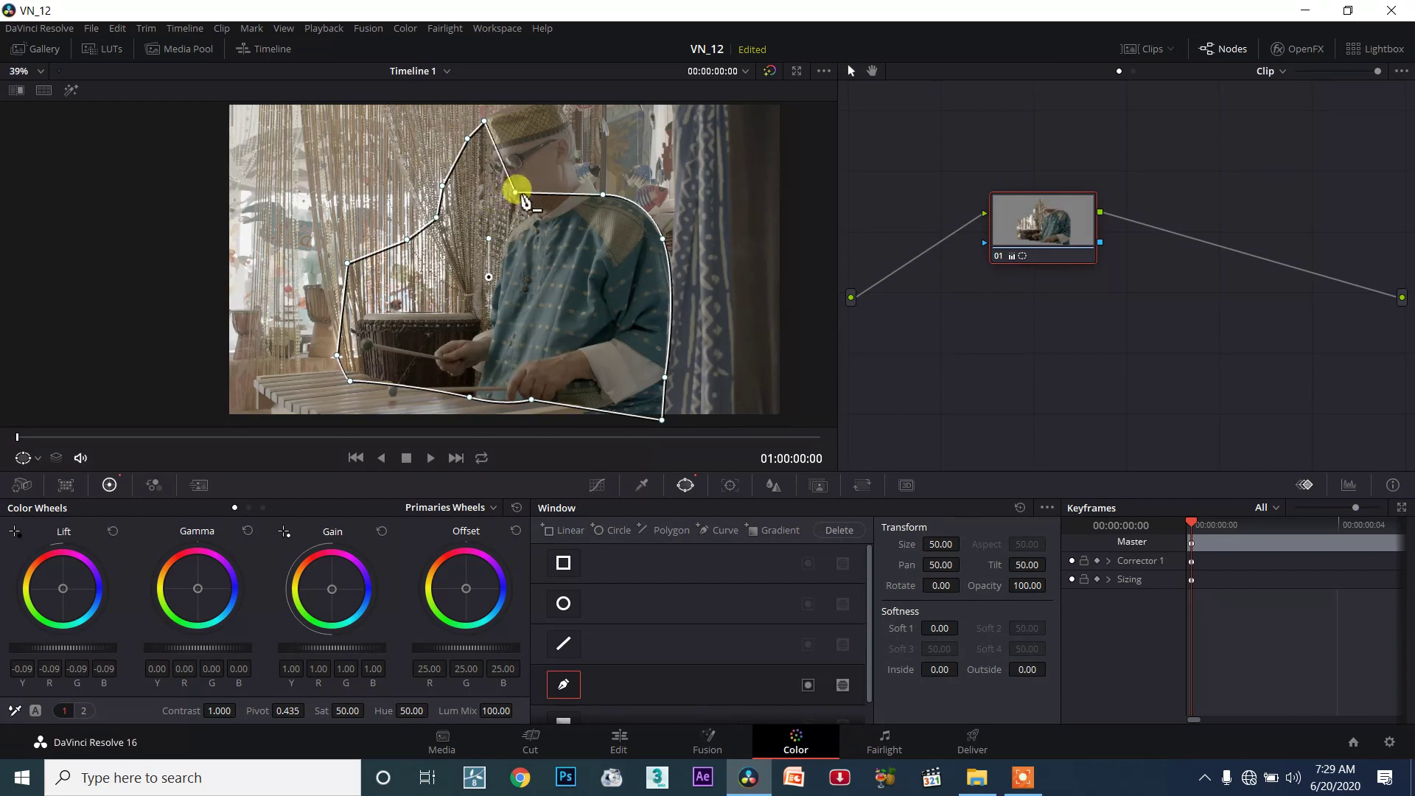
# Step: Reshape the mask around the shoulder and soften its edges to 9.46 inside and 2.56 outside
pyautogui.rightClick(516, 201)
pyautogui.click(420, 253)
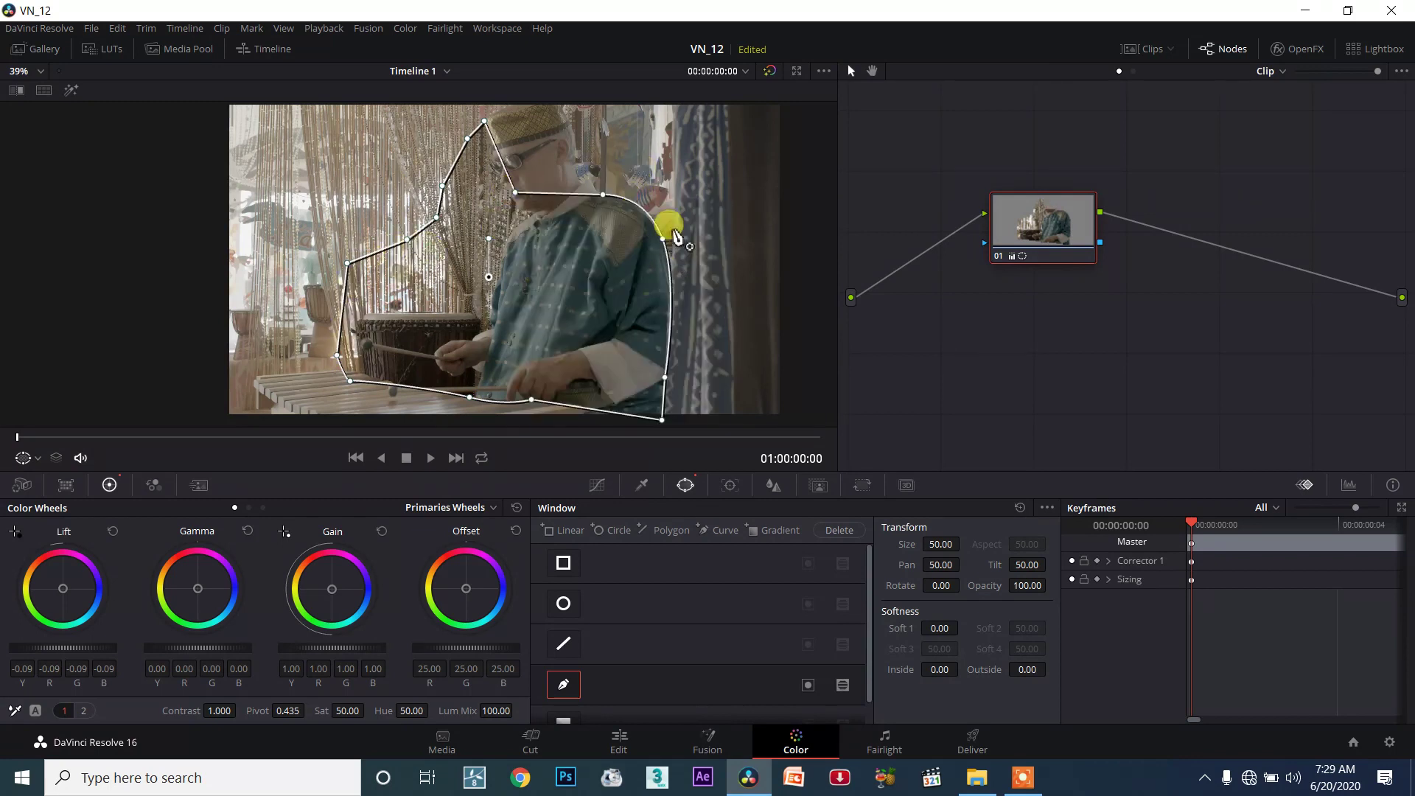
pyautogui.moveTo(679, 286); pyautogui.dragTo(545, 181)
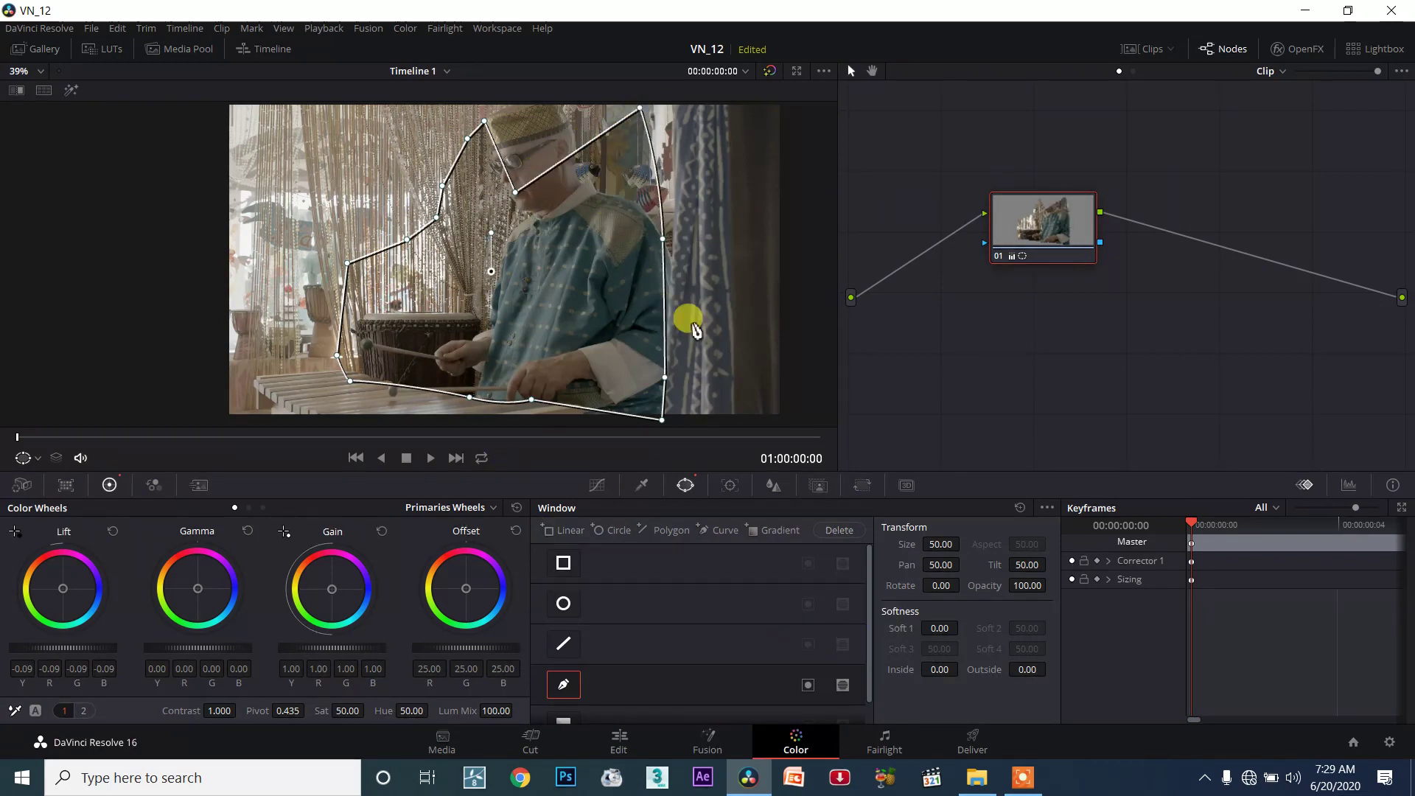
pyautogui.moveTo(1014, 668); pyautogui.dragTo(962, 667)
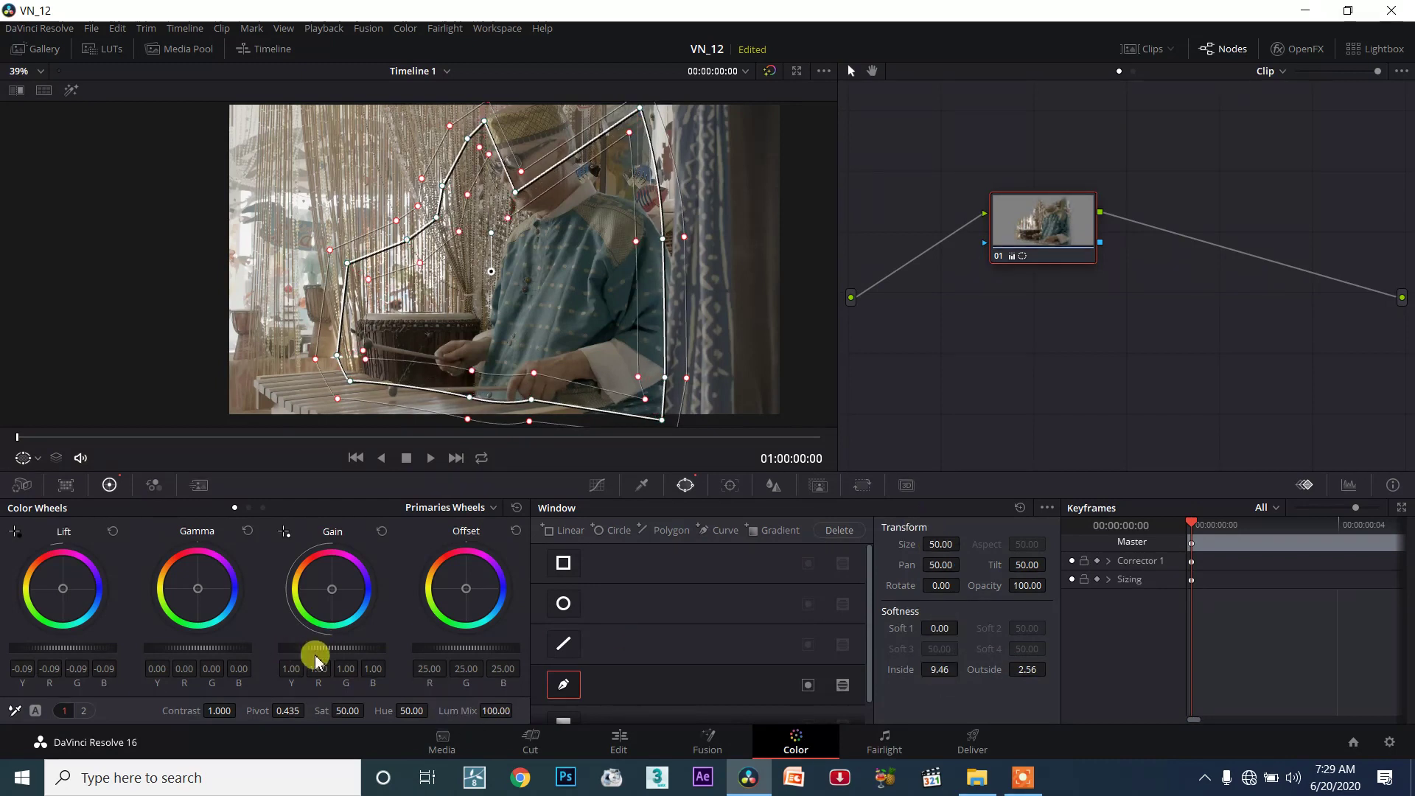
# Step: Raise gain inside the mask to 1.96 and hide the mask outline in the viewer
pyautogui.moveTo(325, 654); pyautogui.dragTo(368, 652)
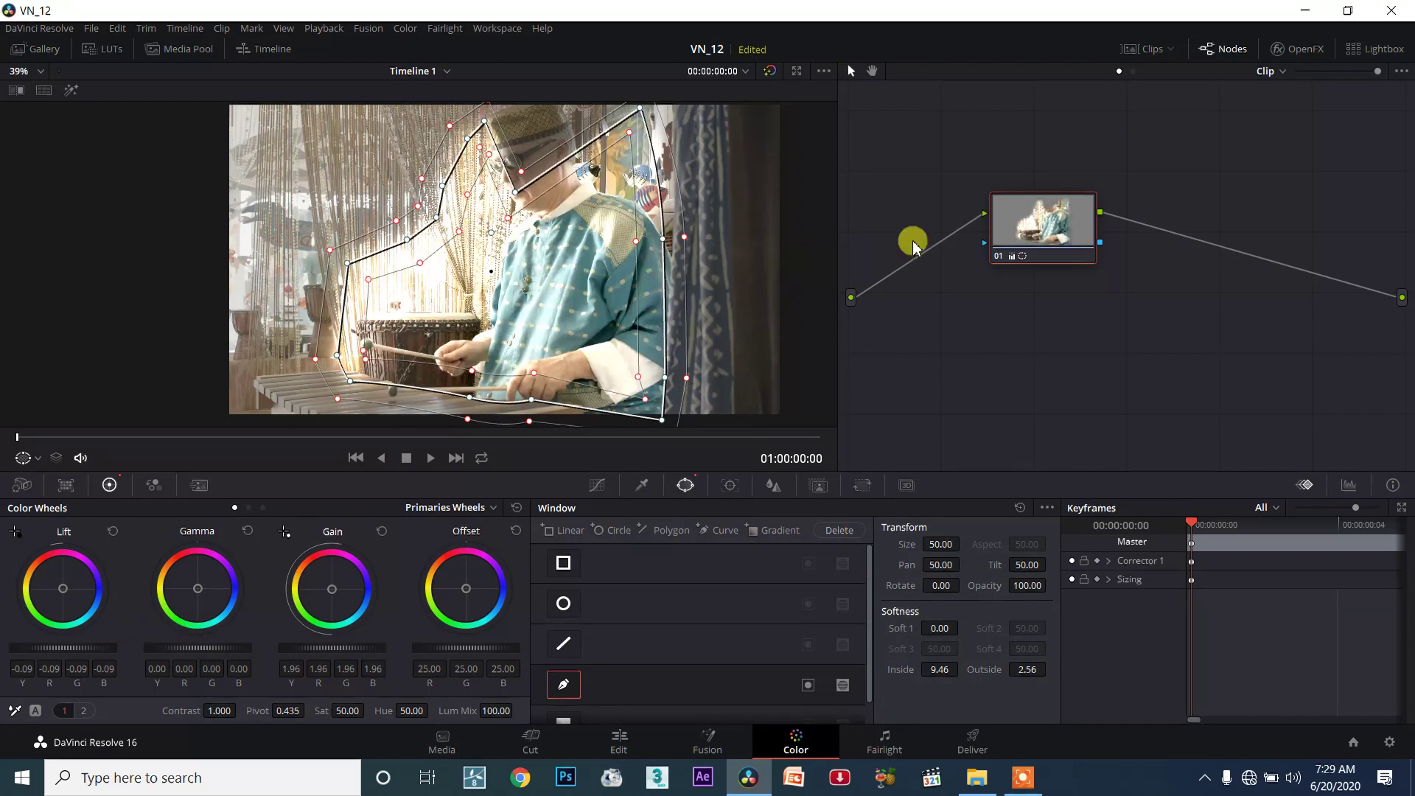
pyautogui.click(641, 499)
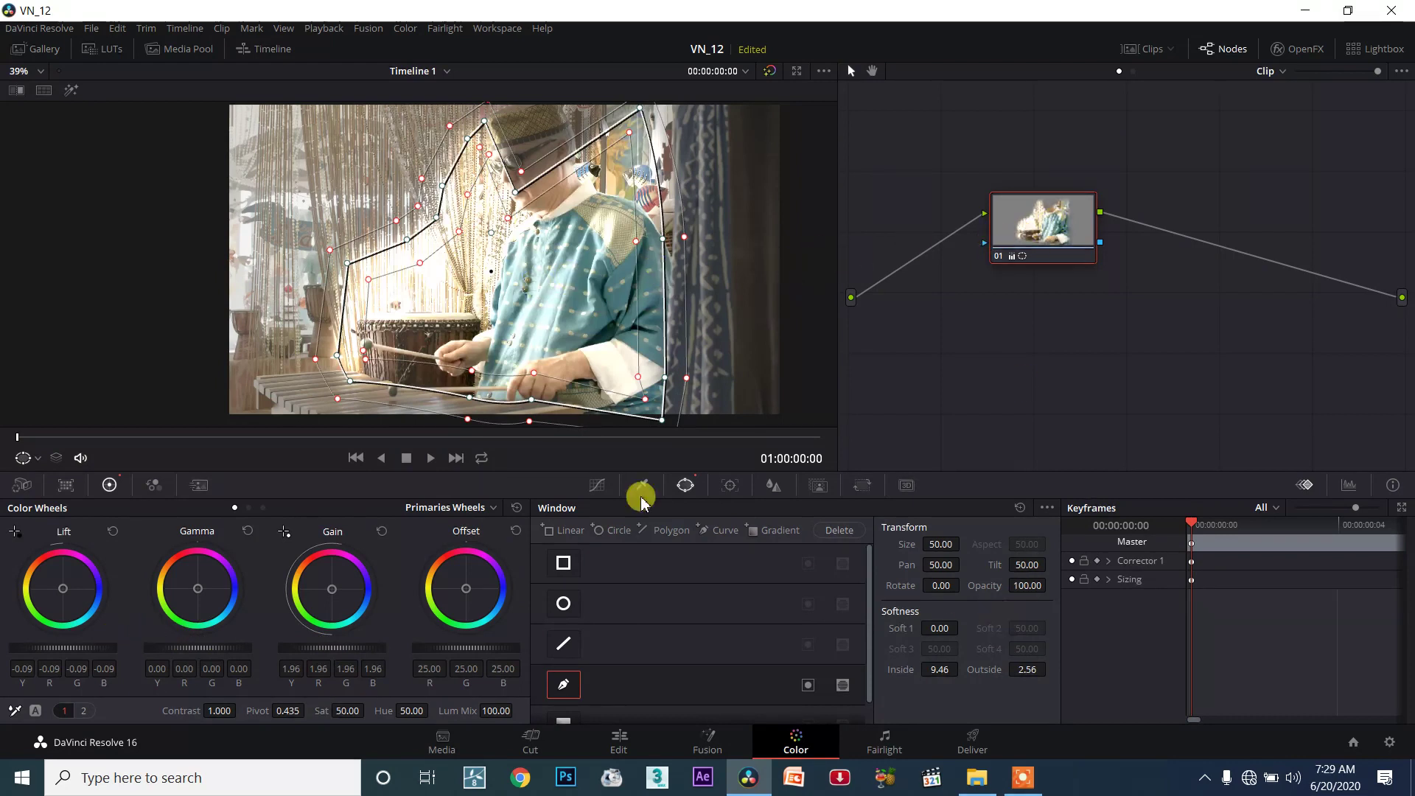
pyautogui.click(35, 466)
pyautogui.click(38, 487)
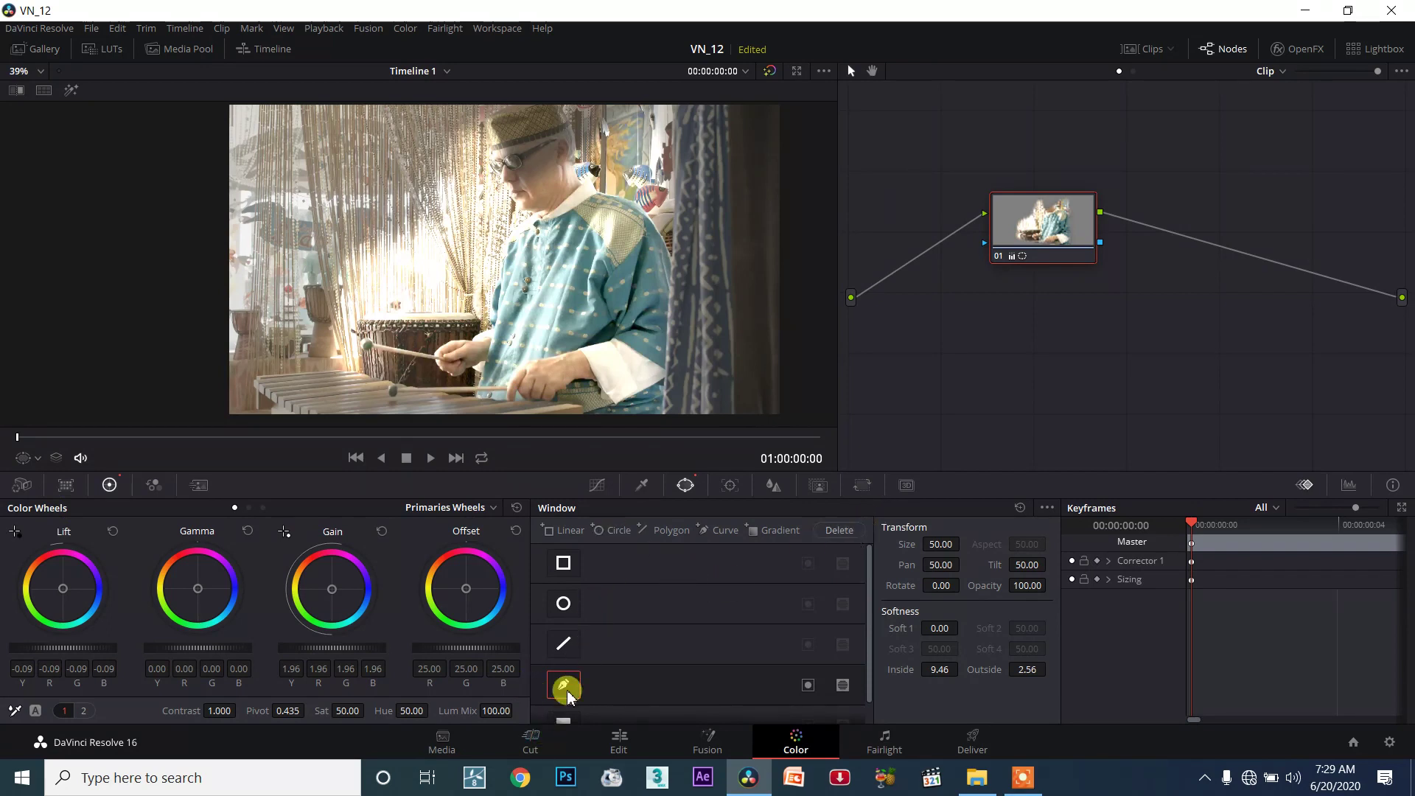
# Step: Dismiss the default-window delete warning, reset node 01's grade, and enable a Gradient window
pyautogui.click(855, 537)
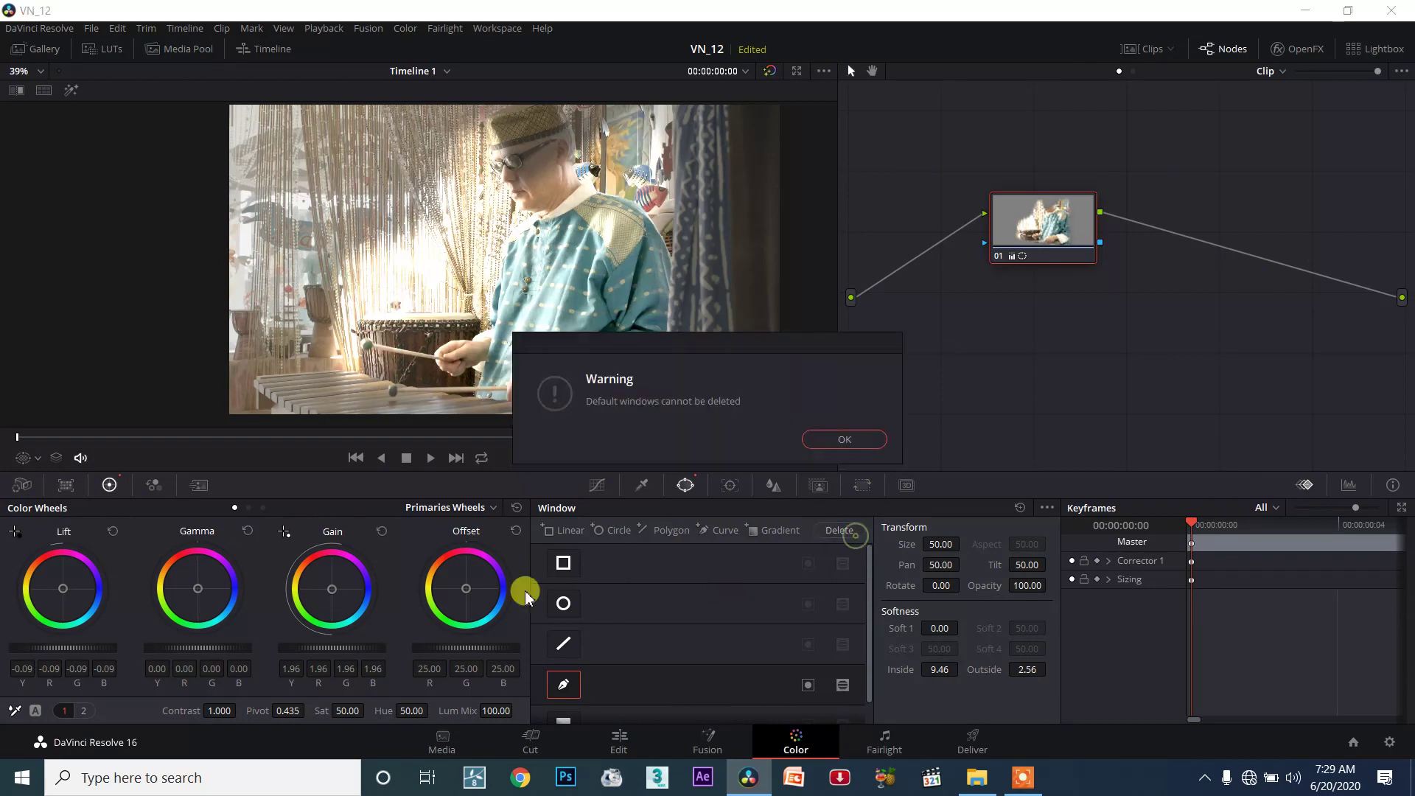
pyautogui.click(839, 439)
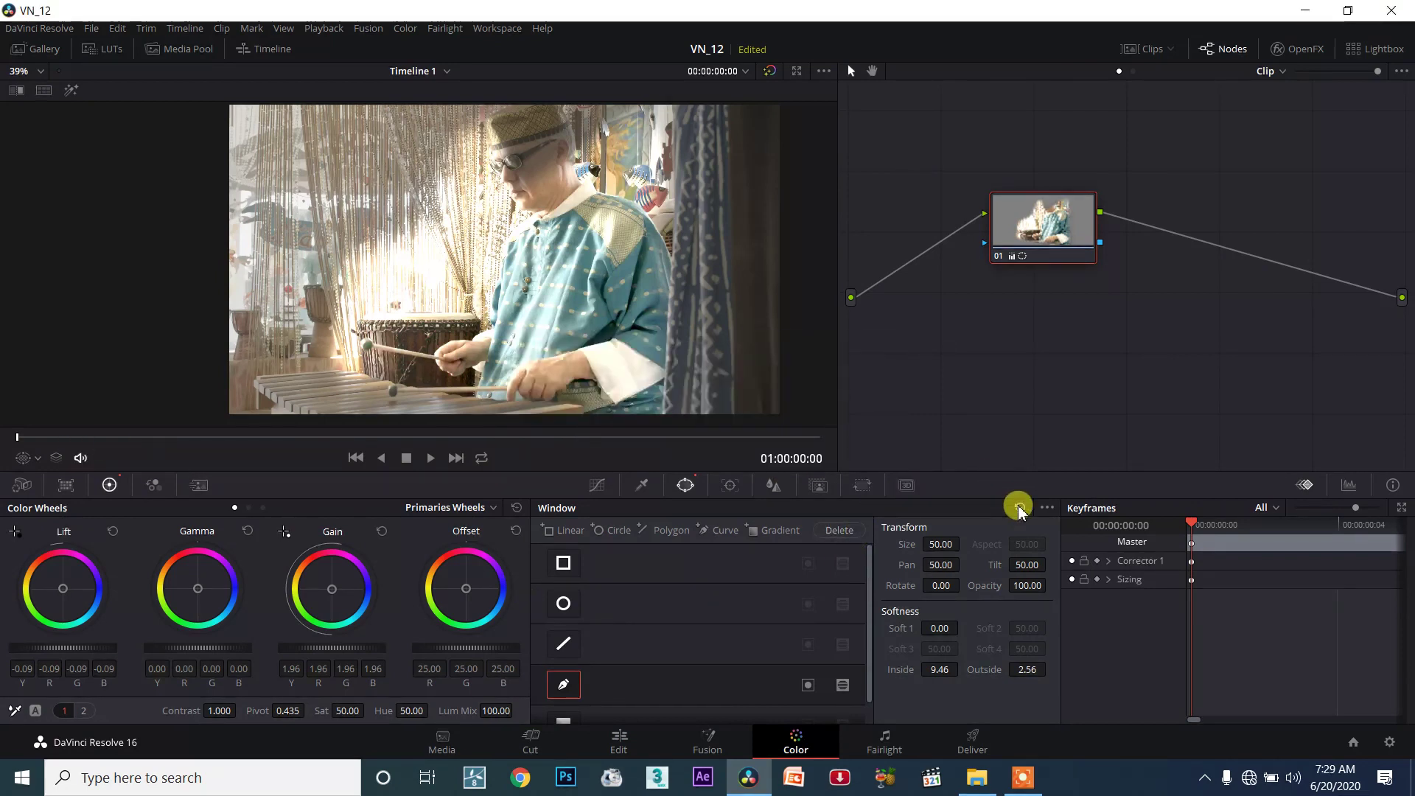
pyautogui.click(515, 508)
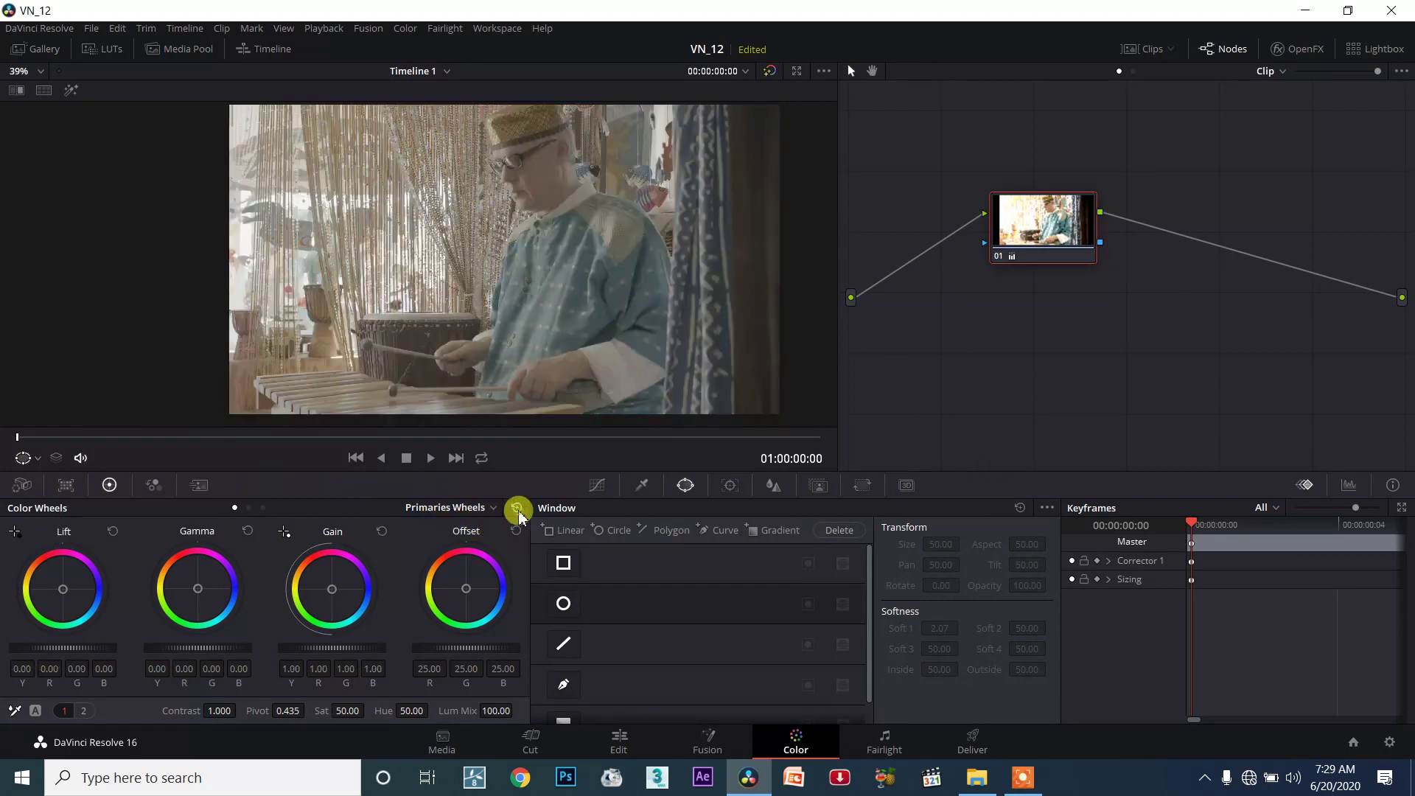
pyautogui.scroll(-1, 671, 670)
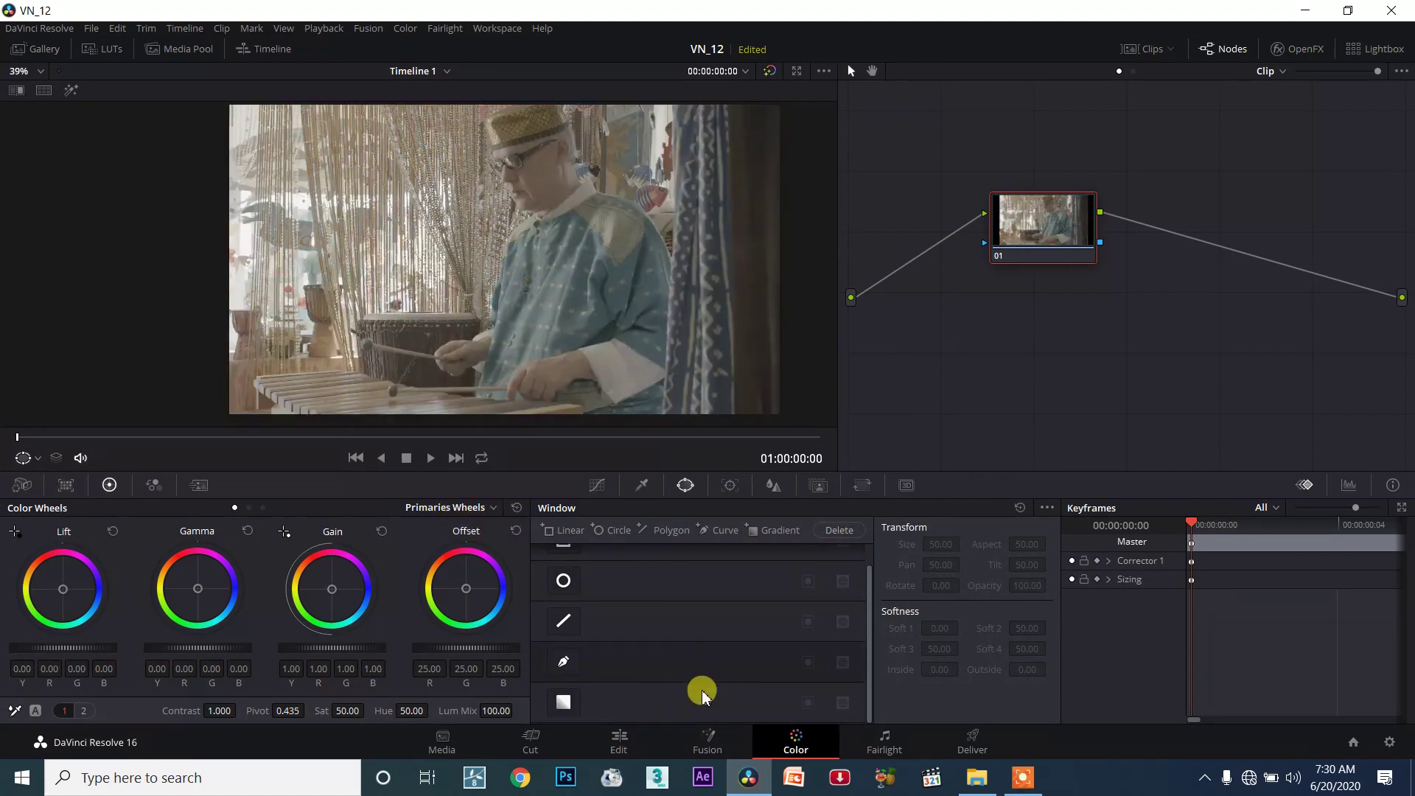
pyautogui.click(562, 706)
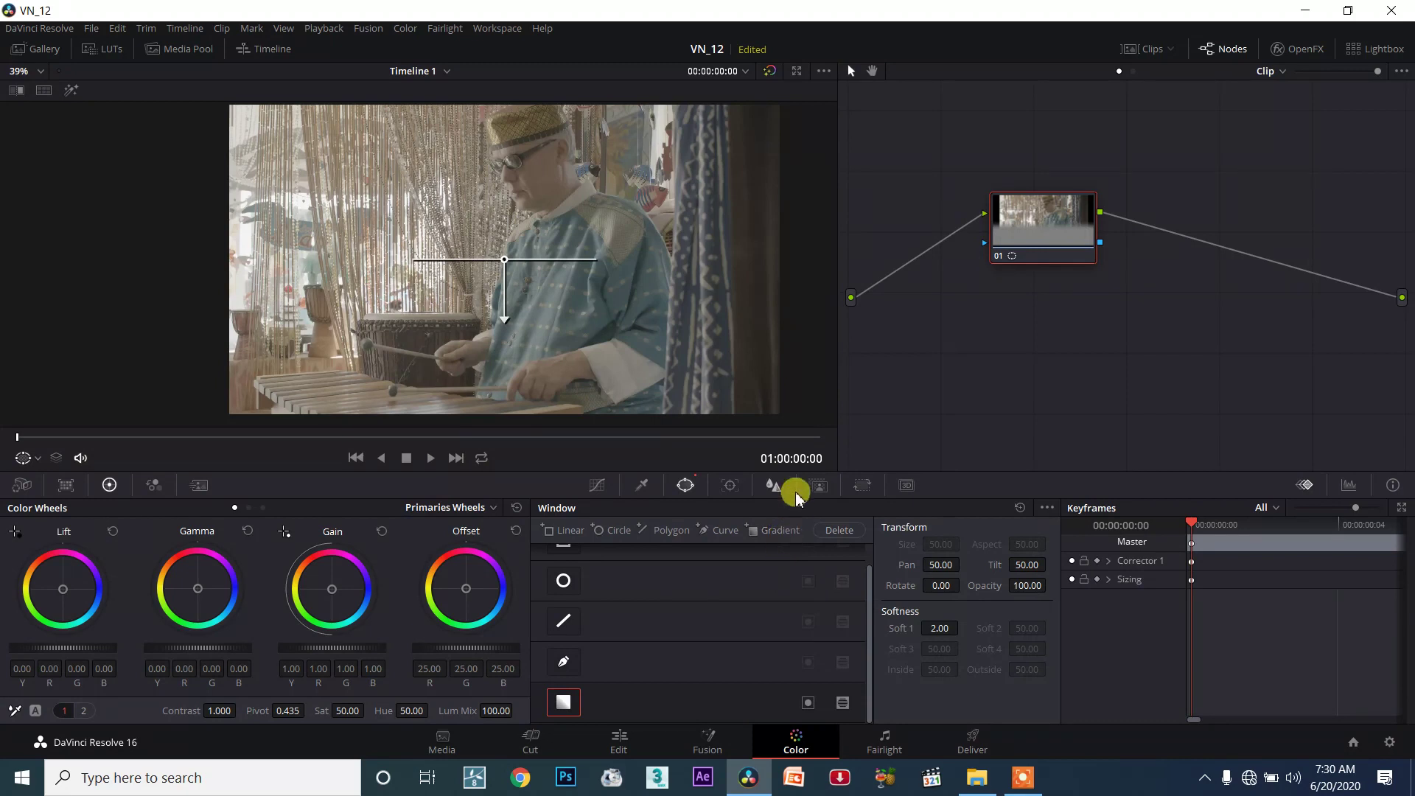
# Step: Place the gradient over the left beaded curtain and warm its Gain to 1.53/1.84/1.48/1.19
pyautogui.moveTo(506, 263); pyautogui.dragTo(334, 172)
pyautogui.moveTo(334, 227); pyautogui.dragTo(448, 227)
pyautogui.moveTo(335, 177); pyautogui.dragTo(280, 200)
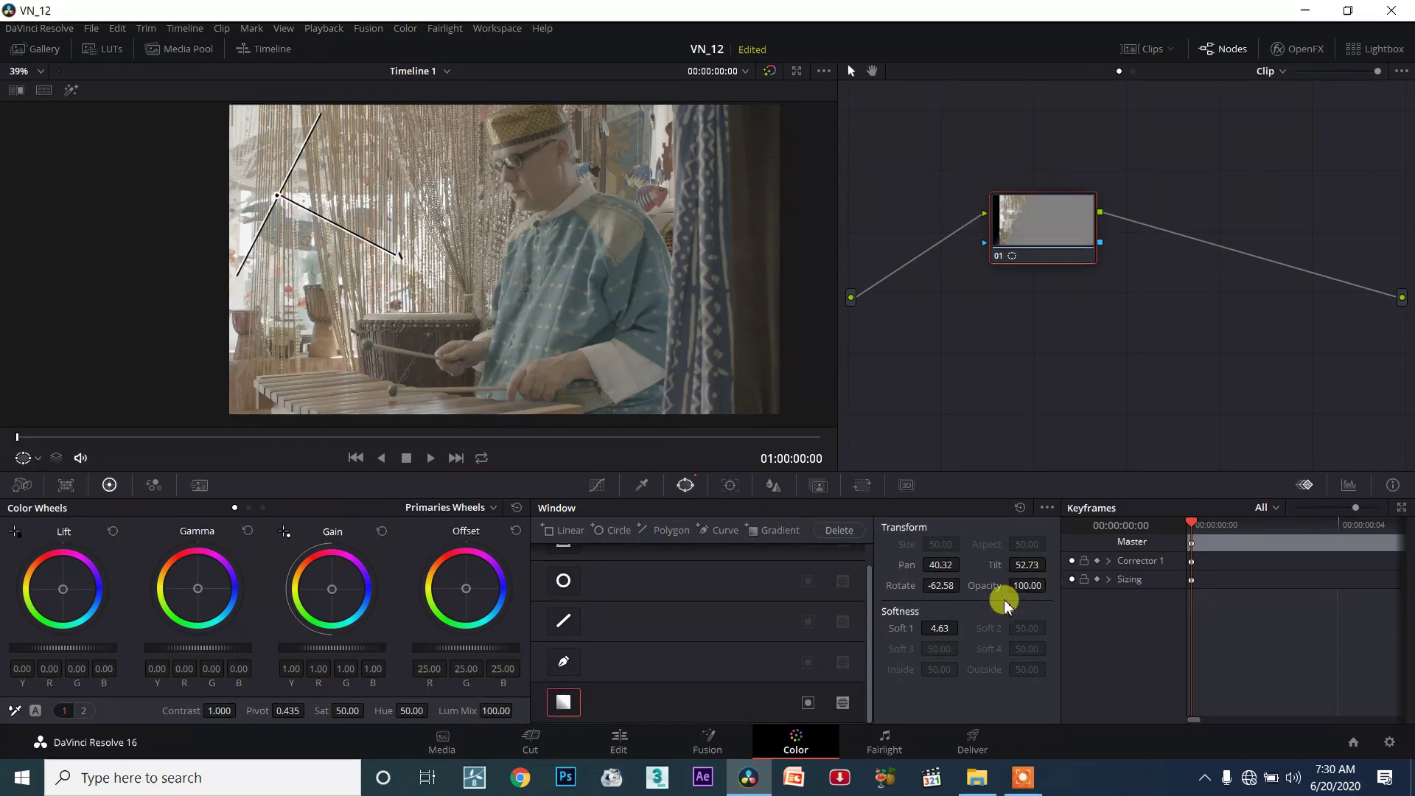
pyautogui.moveTo(333, 649); pyautogui.dragTo(380, 649)
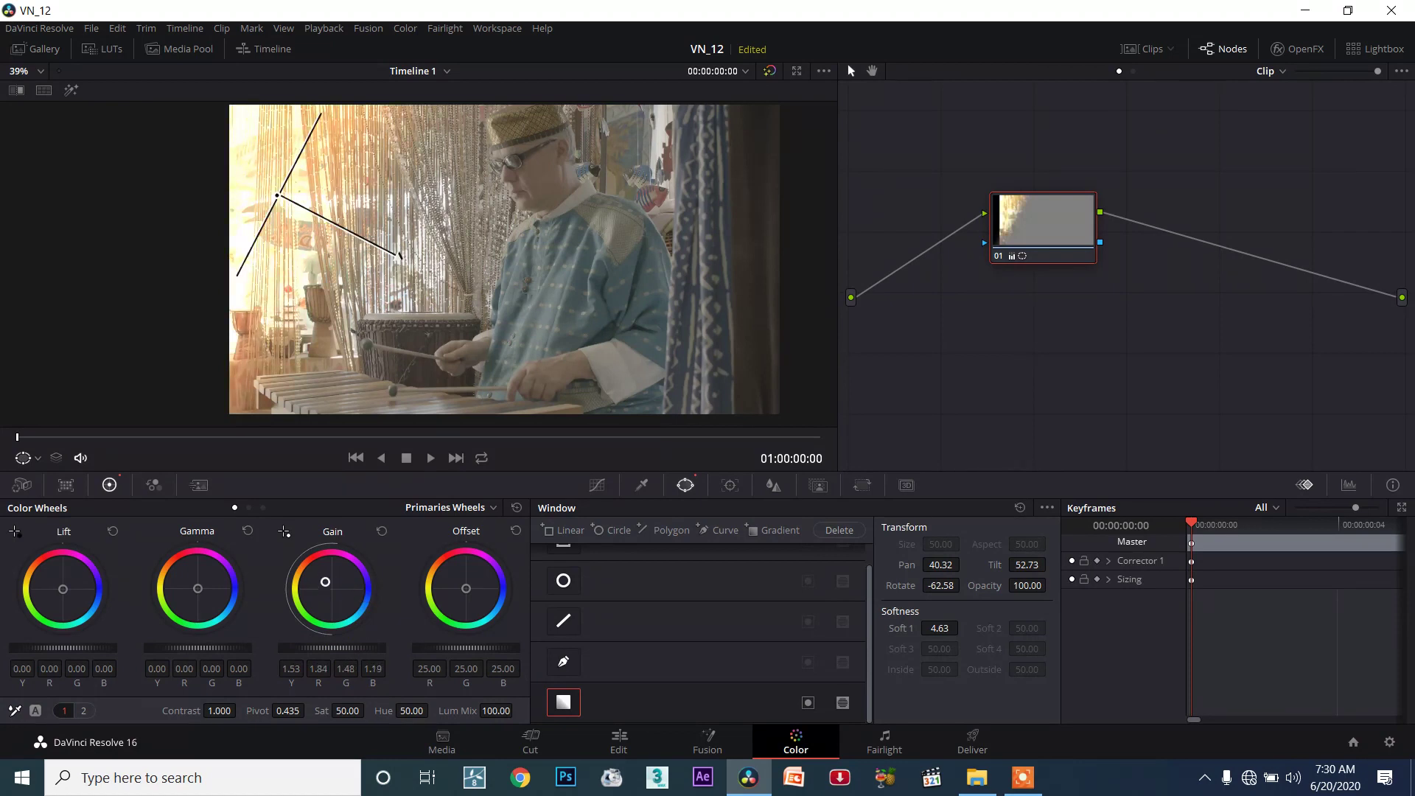
# Step: Lengthen the gradient to Soft 1 11.36 and fine-tune its position and angle
pyautogui.moveTo(402, 260); pyautogui.dragTo(565, 337)
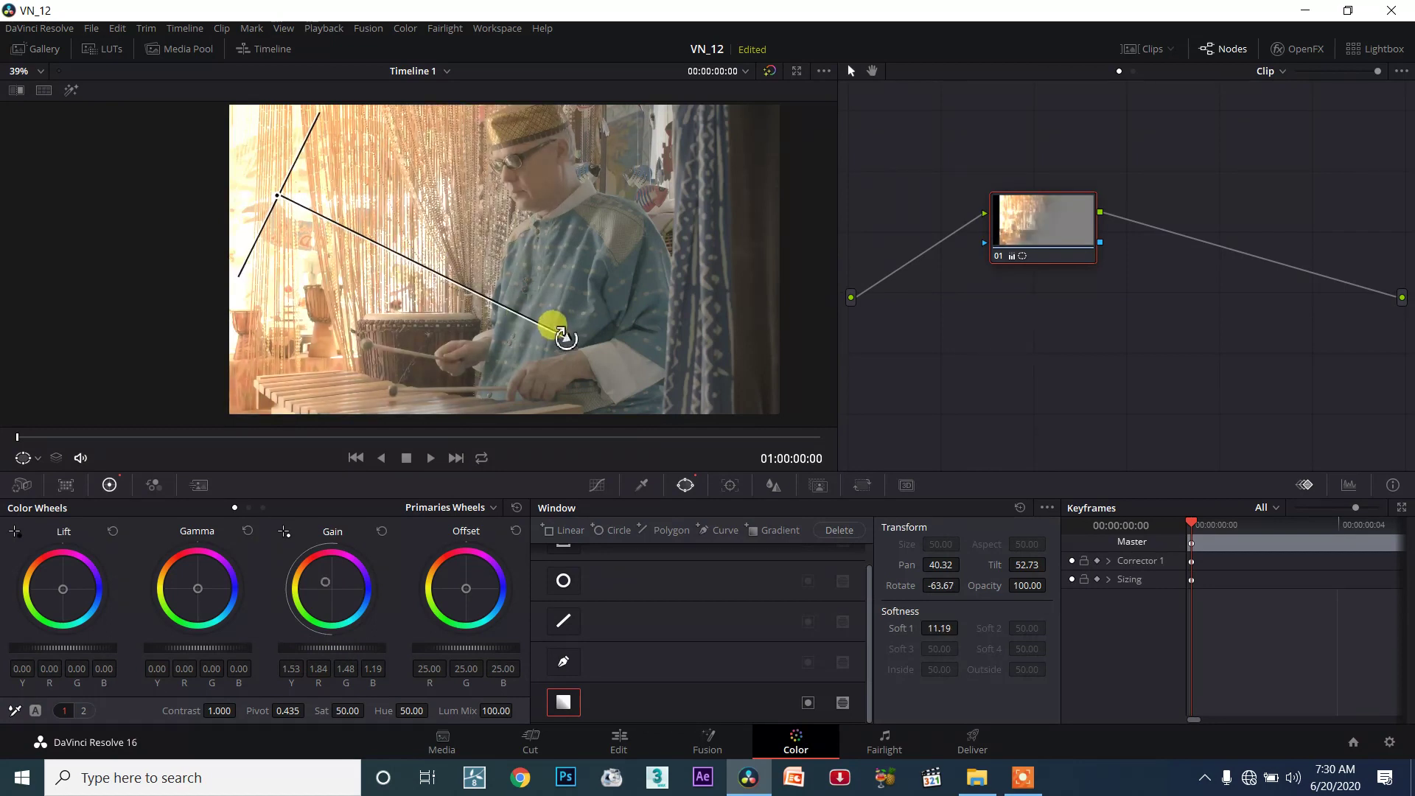
pyautogui.moveTo(297, 207); pyautogui.dragTo(270, 193)
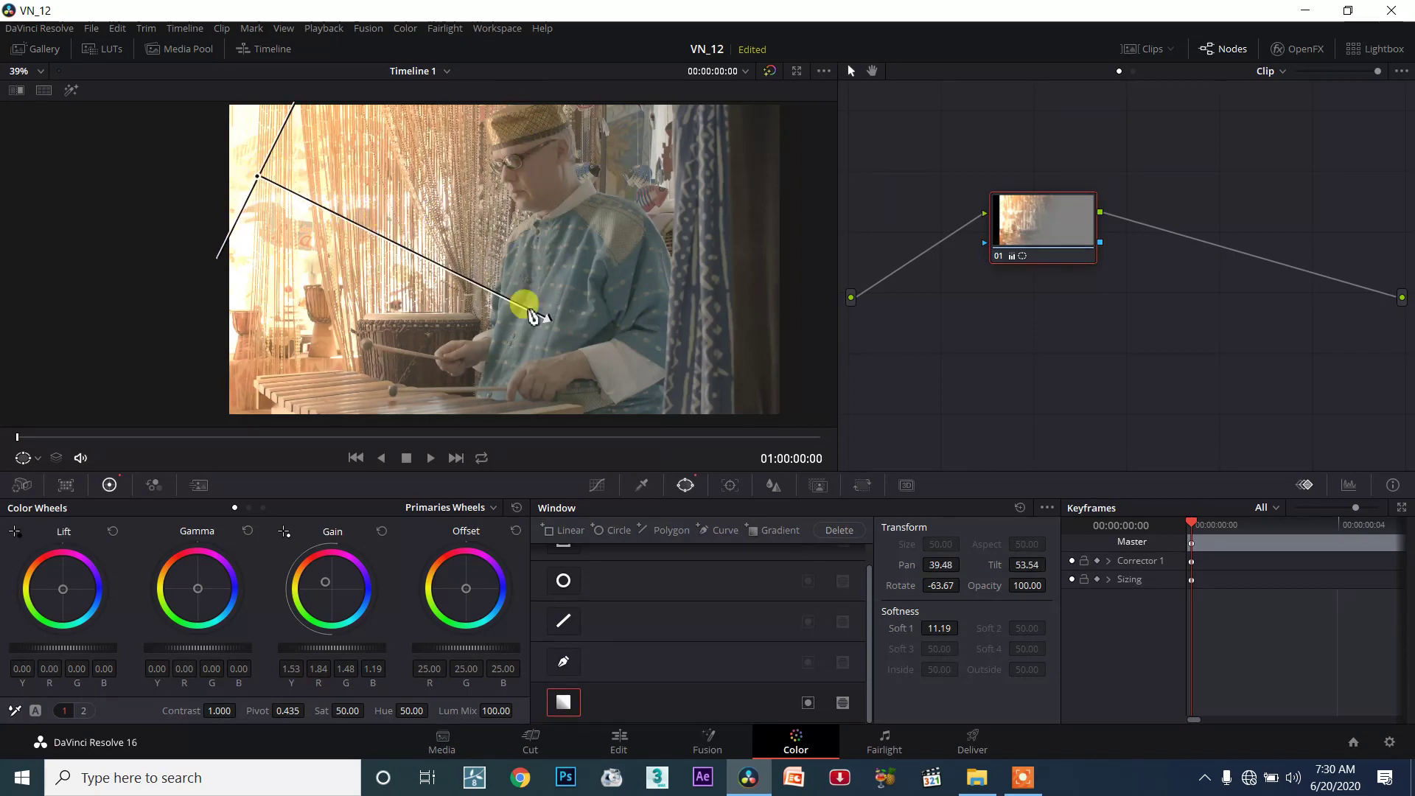
pyautogui.moveTo(537, 323); pyautogui.dragTo(541, 332)
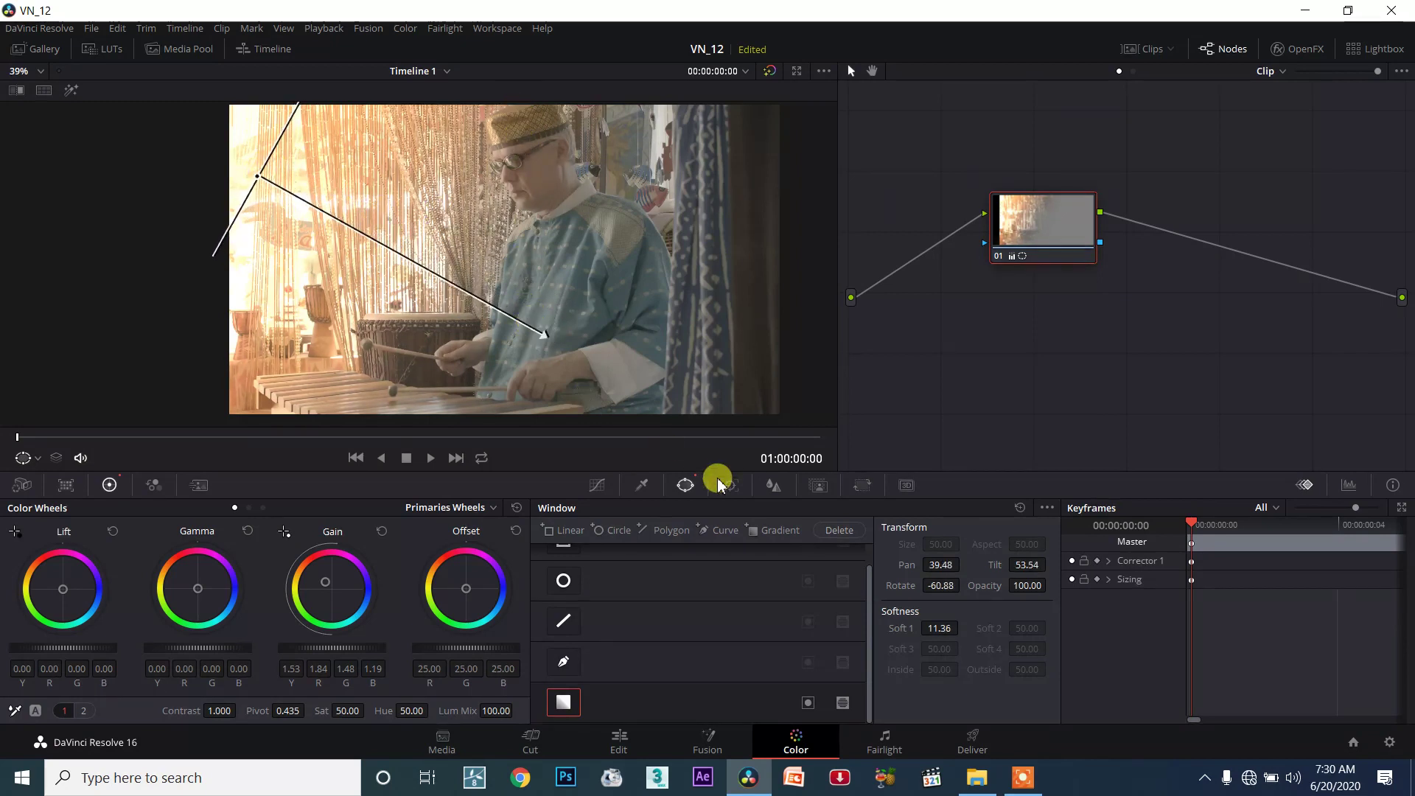
pyautogui.click(38, 458)
pyautogui.click(49, 481)
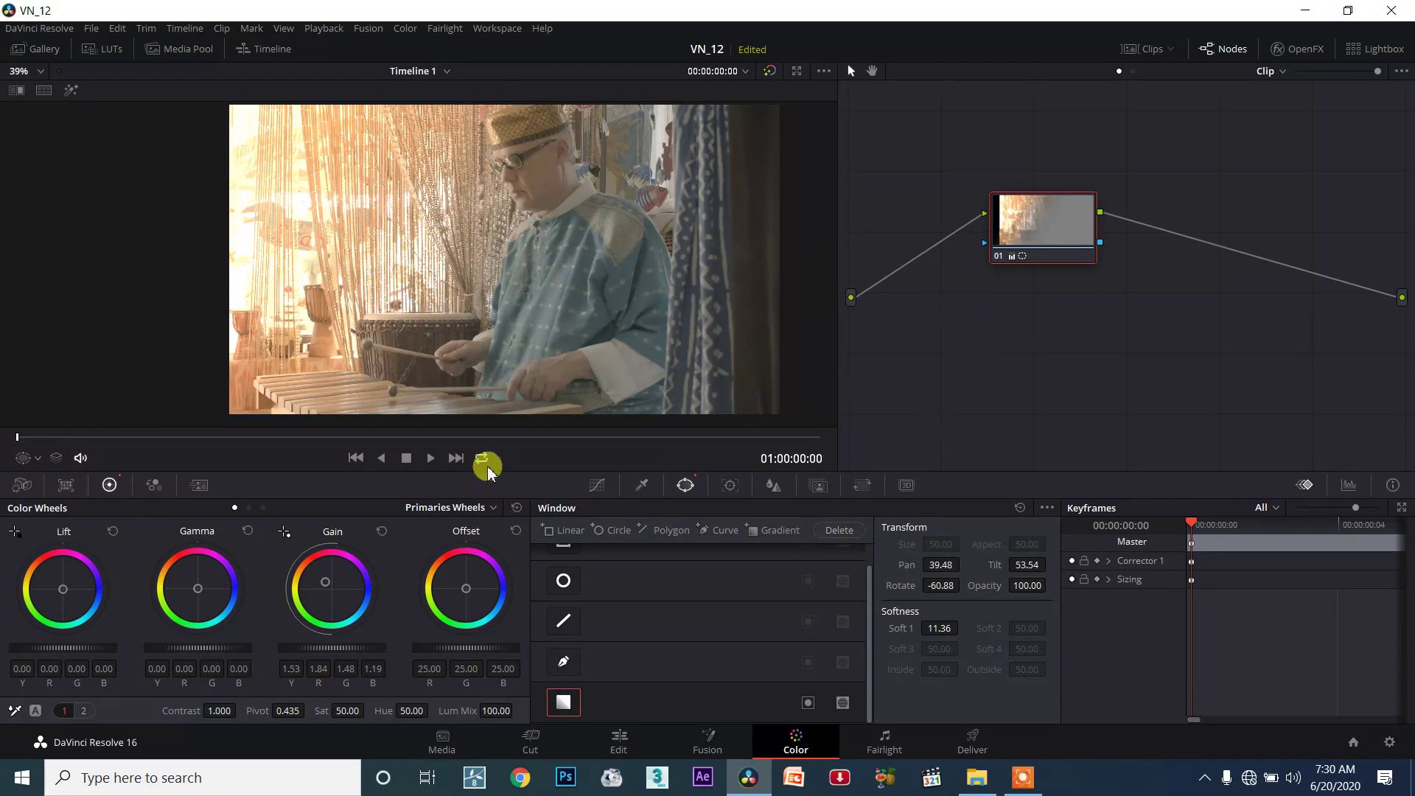
pyautogui.click(37, 458)
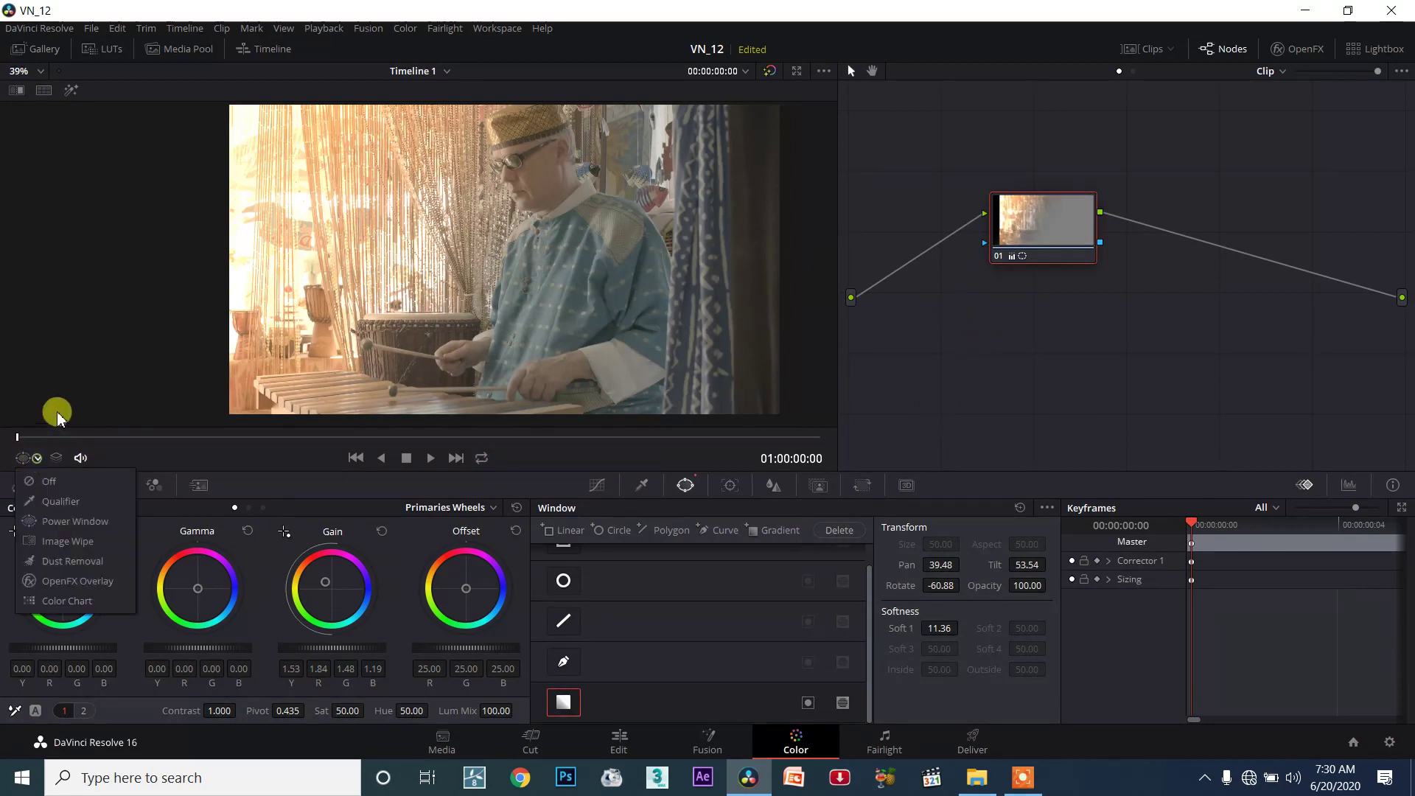
pyautogui.click(56, 488)
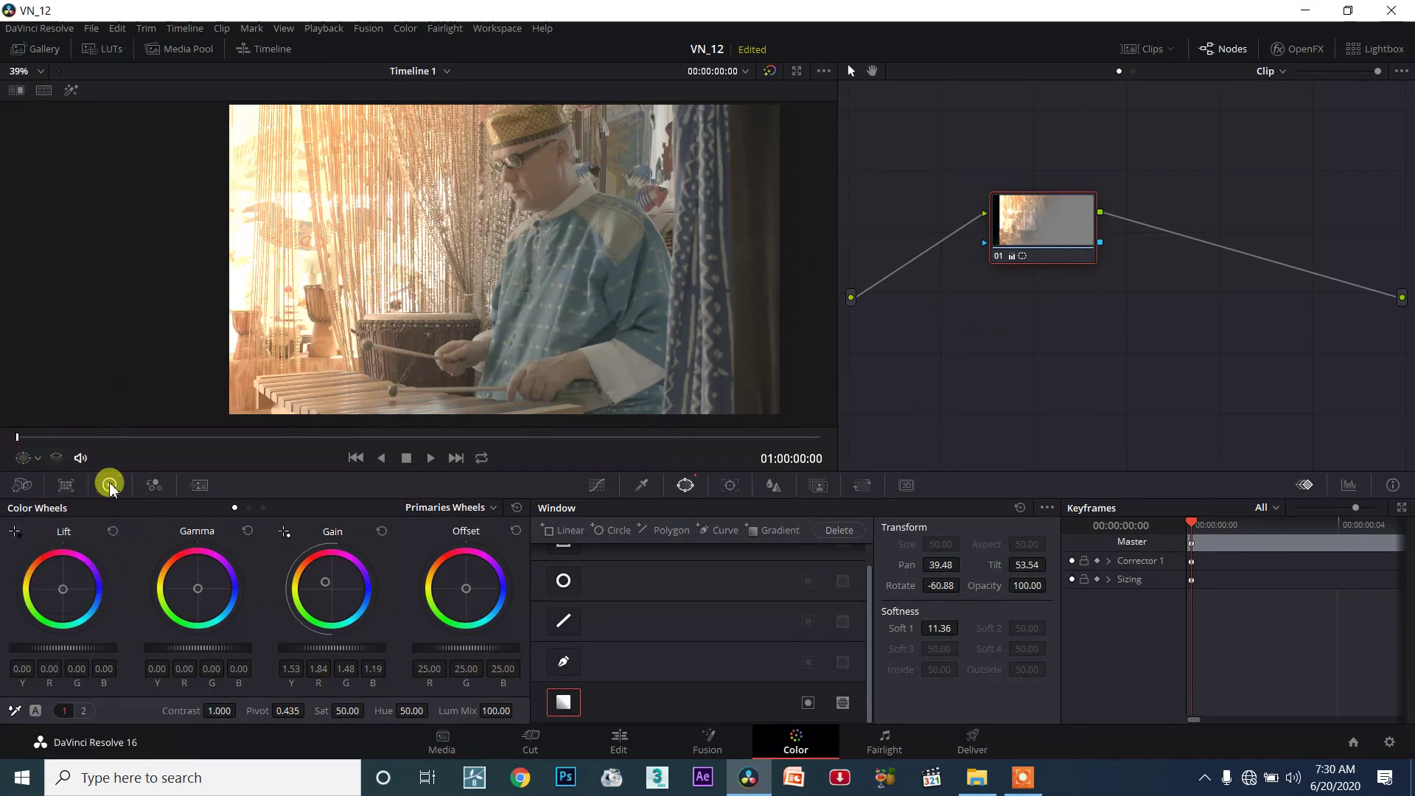
pyautogui.click(41, 459)
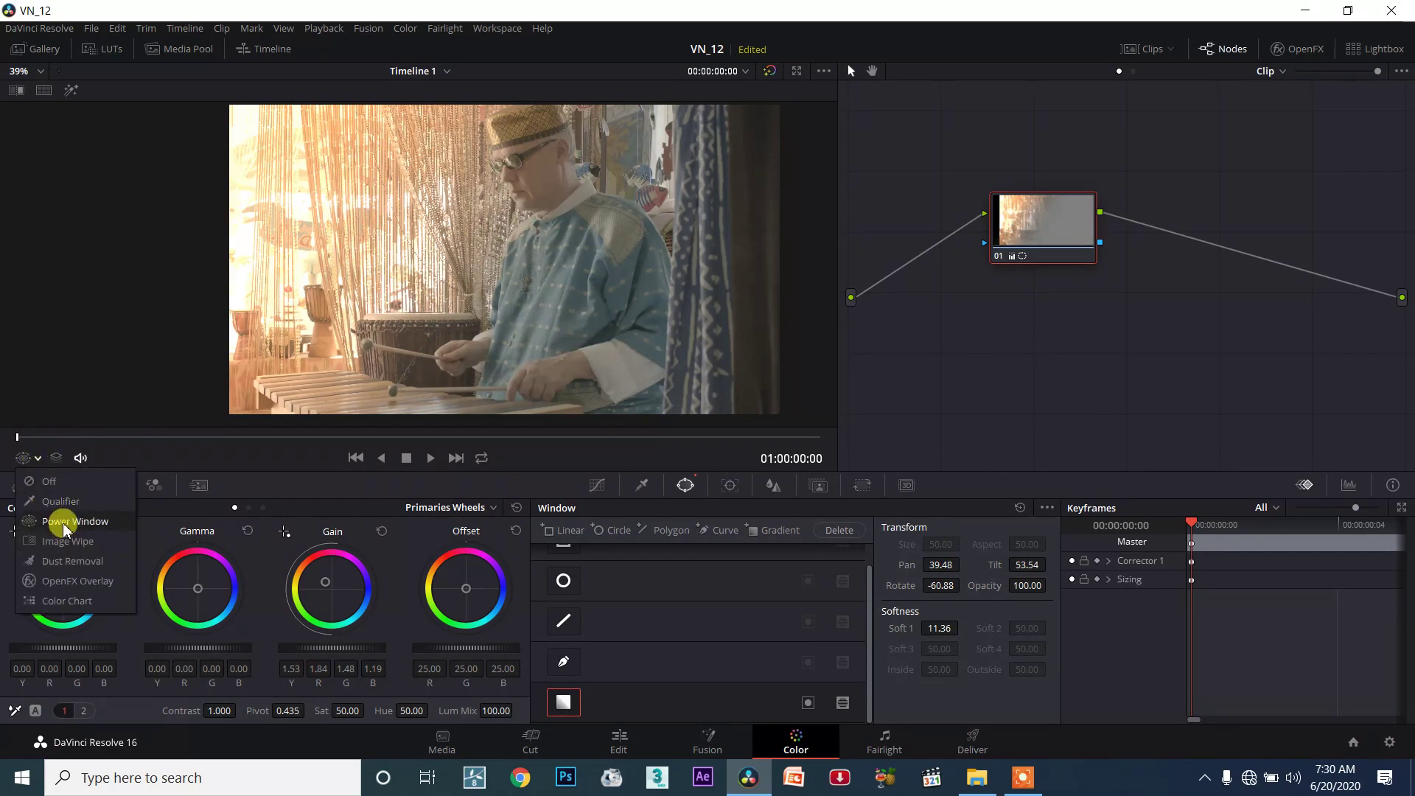
pyautogui.click(65, 528)
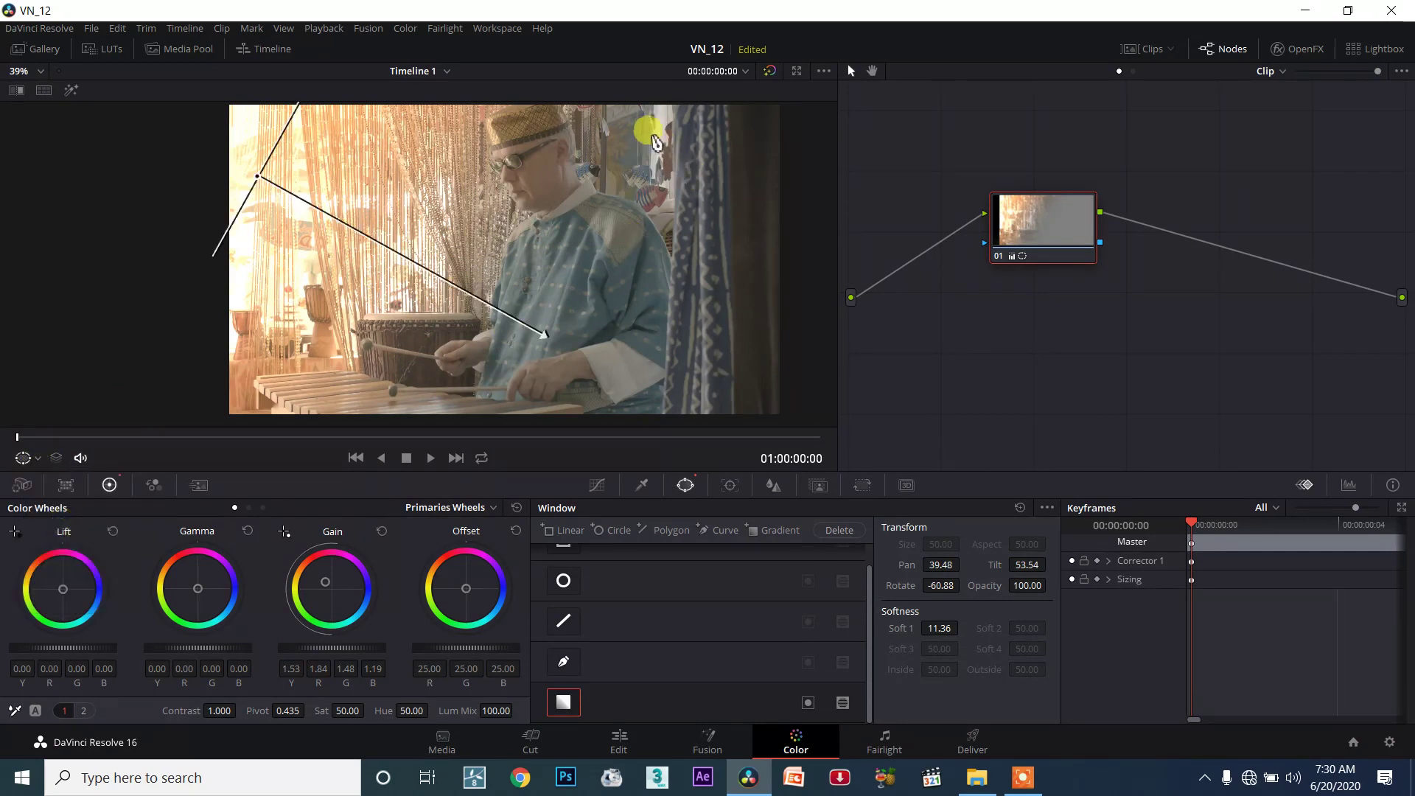
# Step: Rotate the gradient to 75.44 over the right curtain, Soft 1 2.05, with gain 1.26/1.51/1.21/0.97
pyautogui.moveTo(258, 177); pyautogui.dragTo(543, 164)
pyautogui.moveTo(821, 317); pyautogui.dragTo(411, 268)
pyautogui.moveTo(543, 165); pyautogui.dragTo(665, 146)
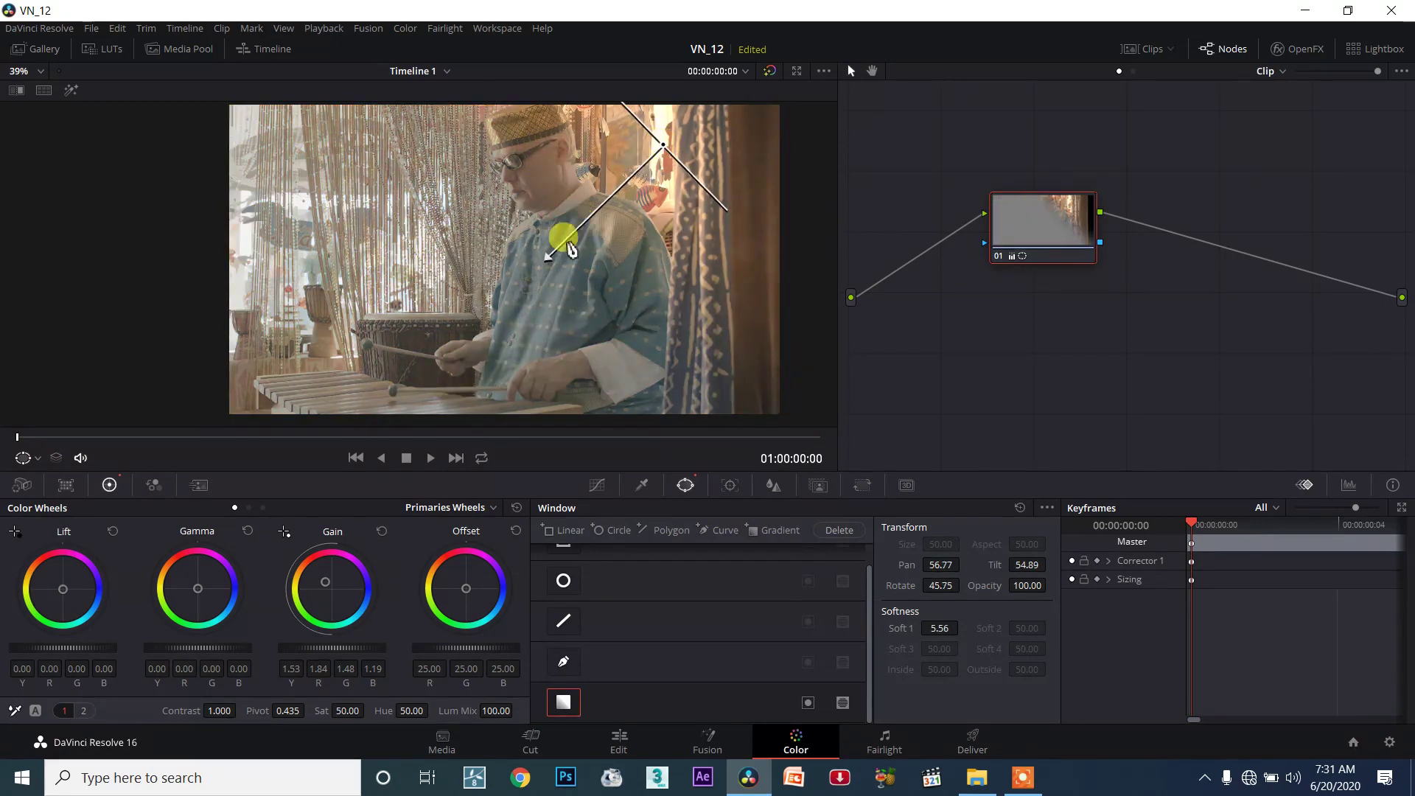
pyautogui.moveTo(549, 267); pyautogui.dragTo(510, 226)
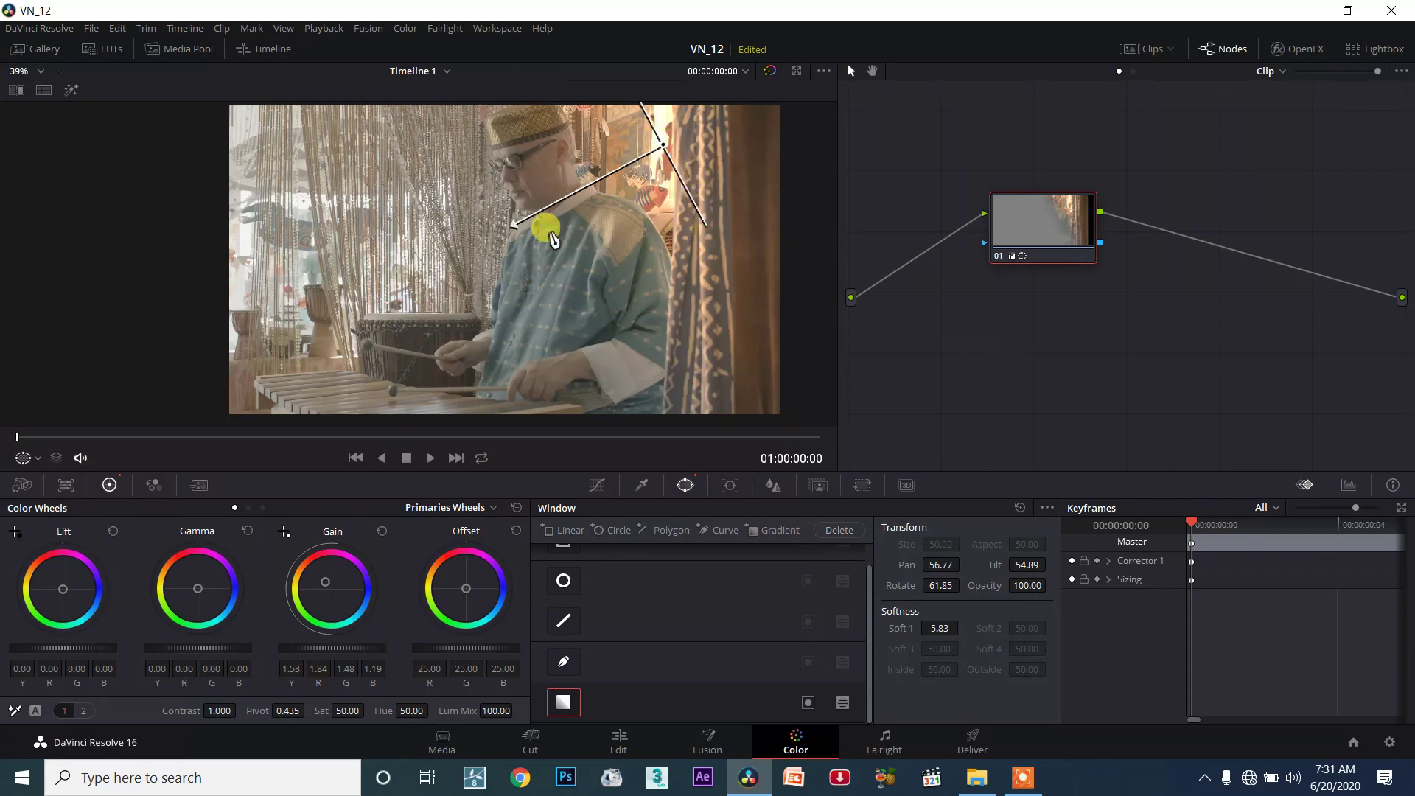
pyautogui.moveTo(511, 225); pyautogui.dragTo(594, 148)
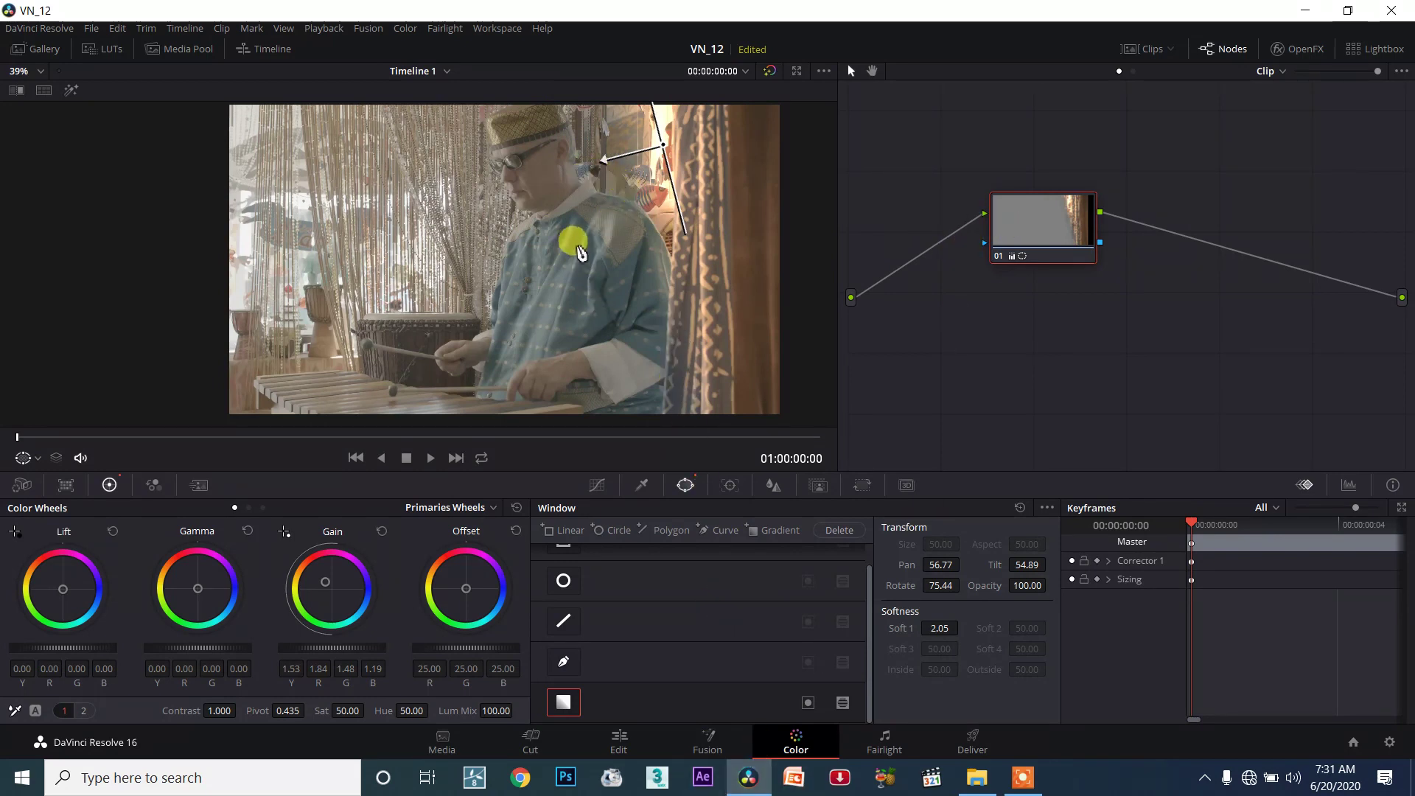
pyautogui.moveTo(317, 647); pyautogui.dragTo(281, 651)
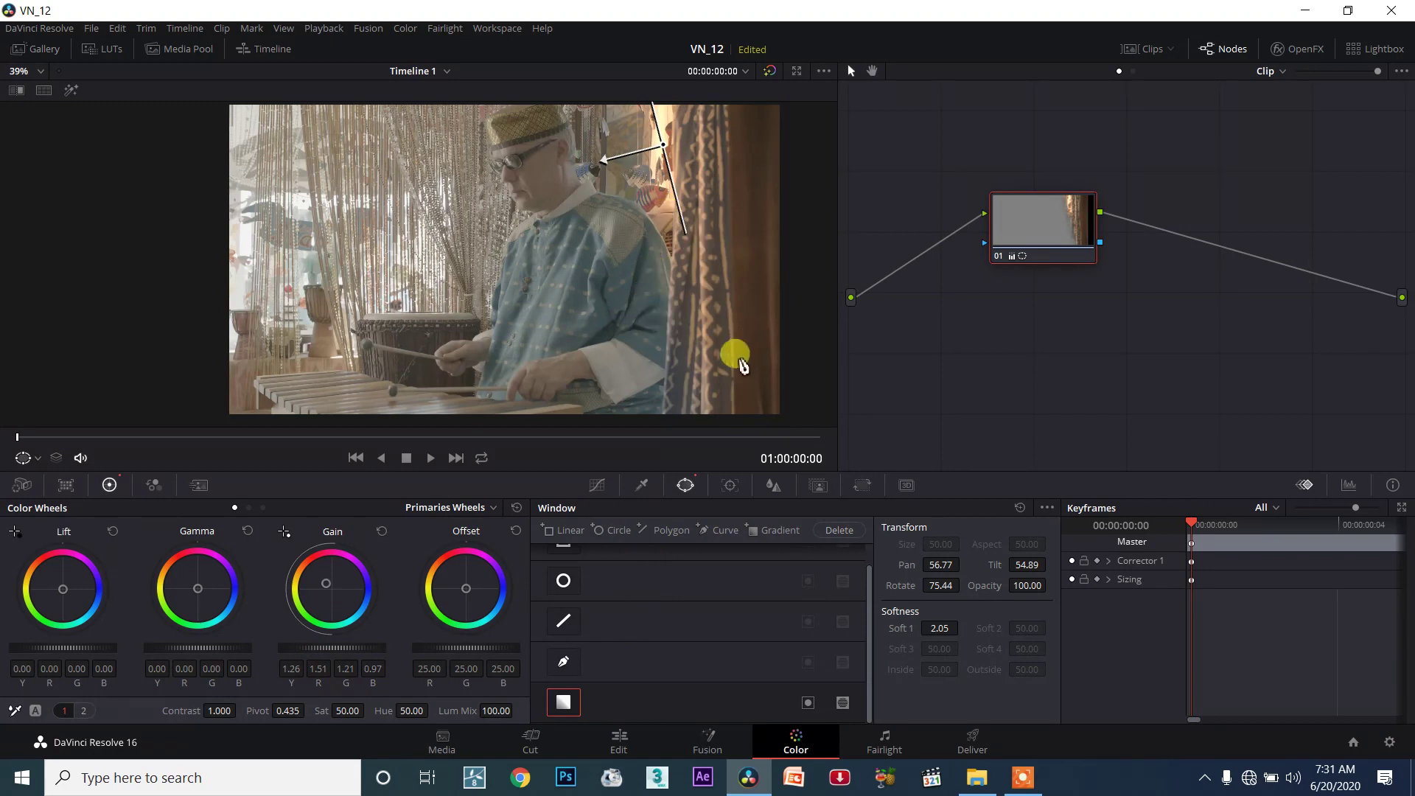
# Step: Replace node 01's gradient with a circle window, reset the primaries, and set gain to 1.53
pyautogui.click(1021, 507)
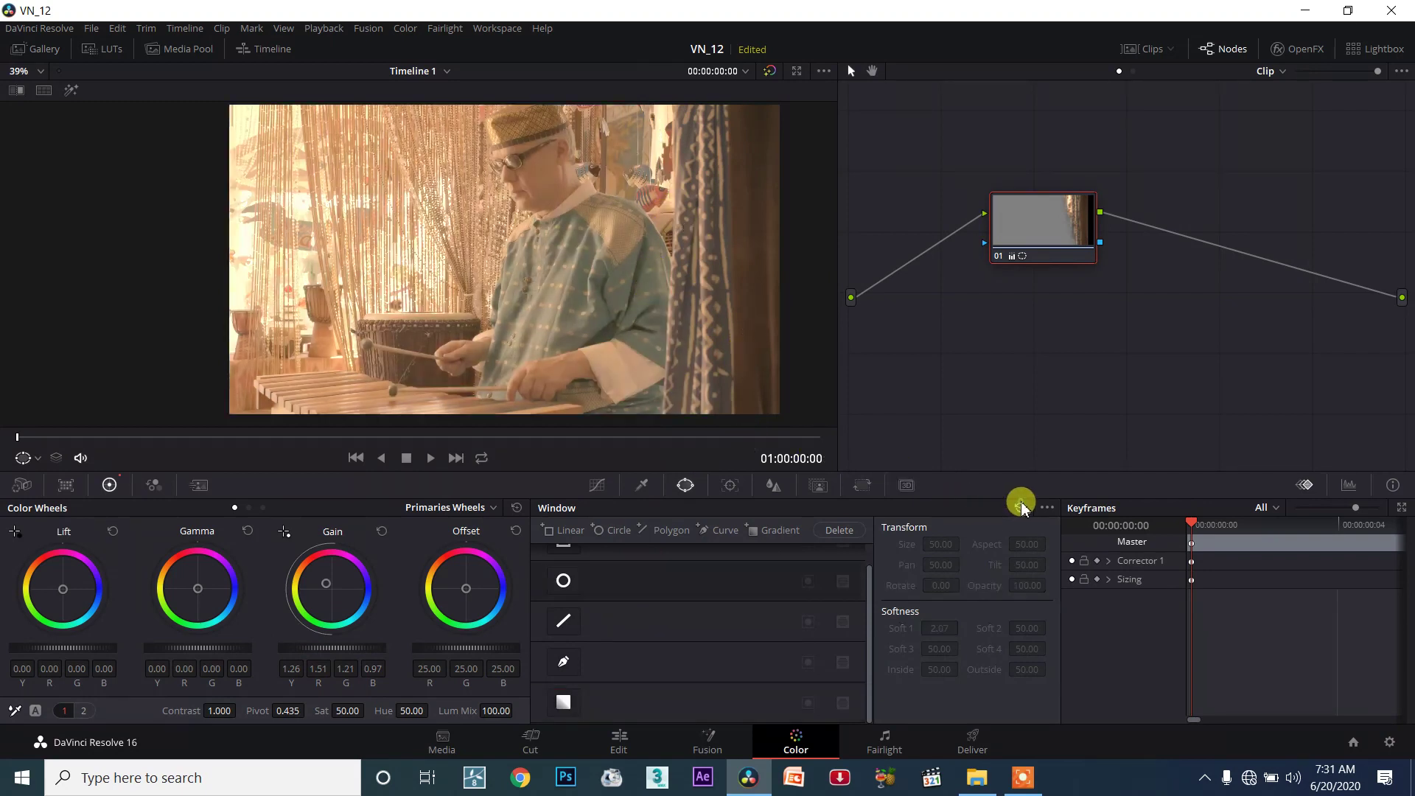
pyautogui.scroll(1, 578, 629)
pyautogui.click(580, 617)
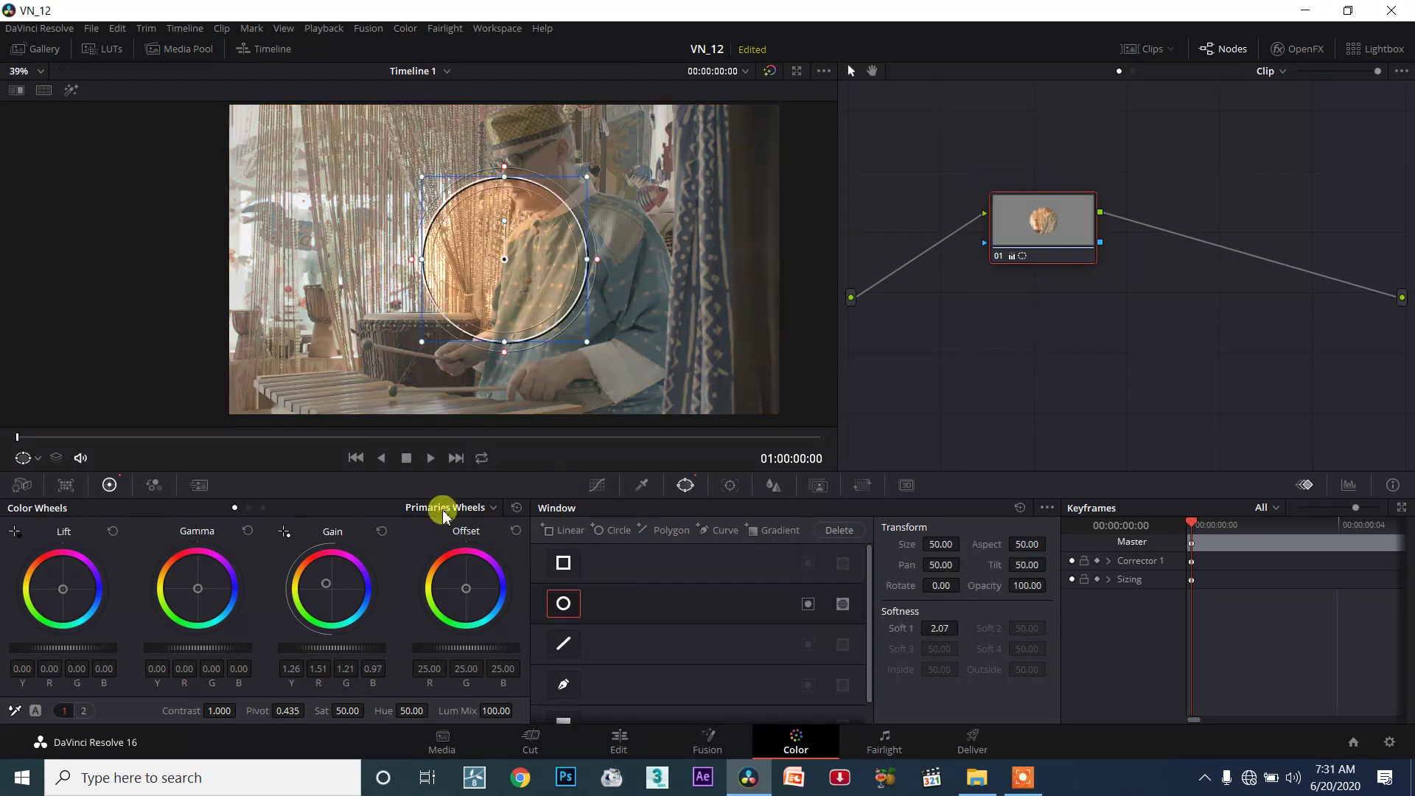
pyautogui.click(518, 507)
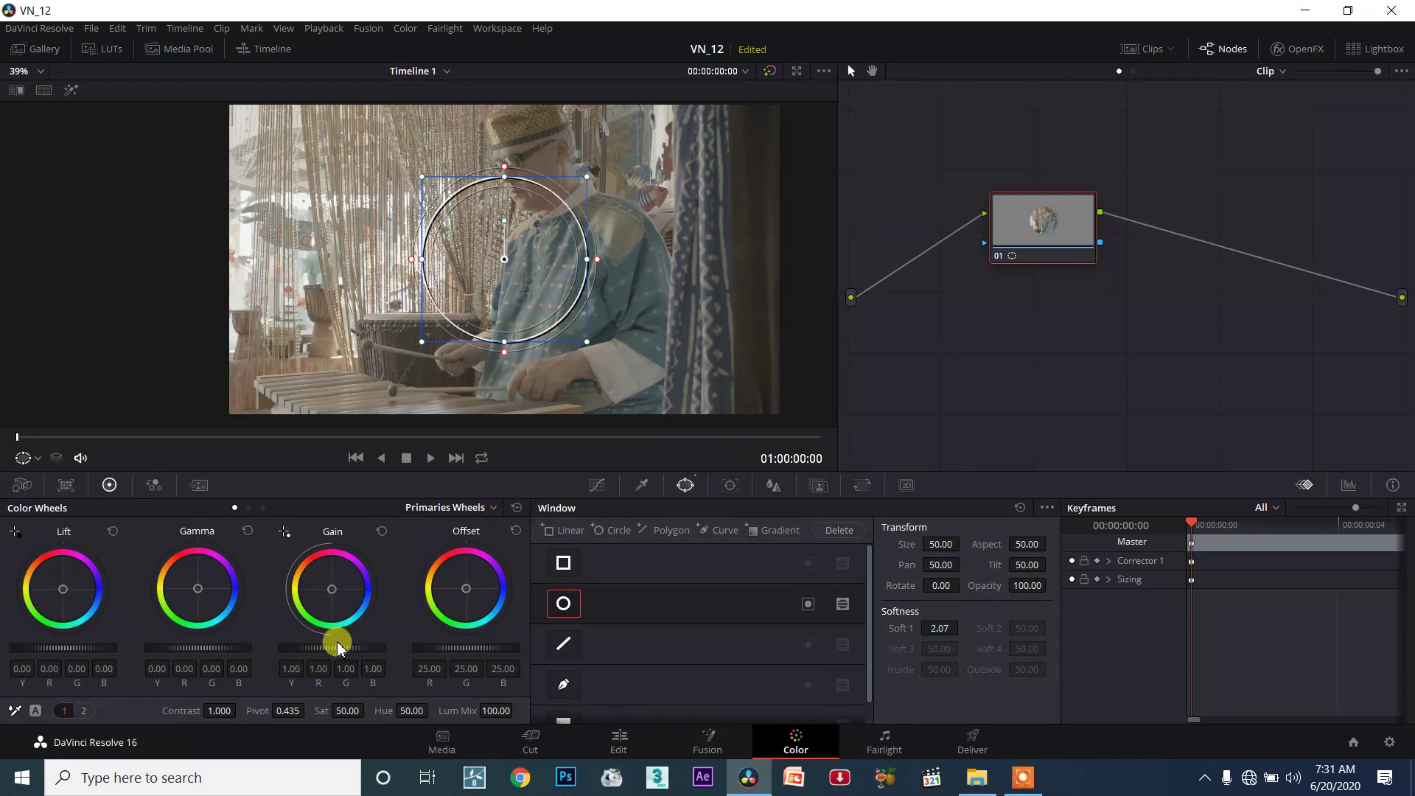
pyautogui.moveTo(333, 647); pyautogui.dragTo(347, 647)
# Step: Move and shrink the circle onto the man's face, then disable the window
pyautogui.moveTo(464, 306); pyautogui.dragTo(539, 221)
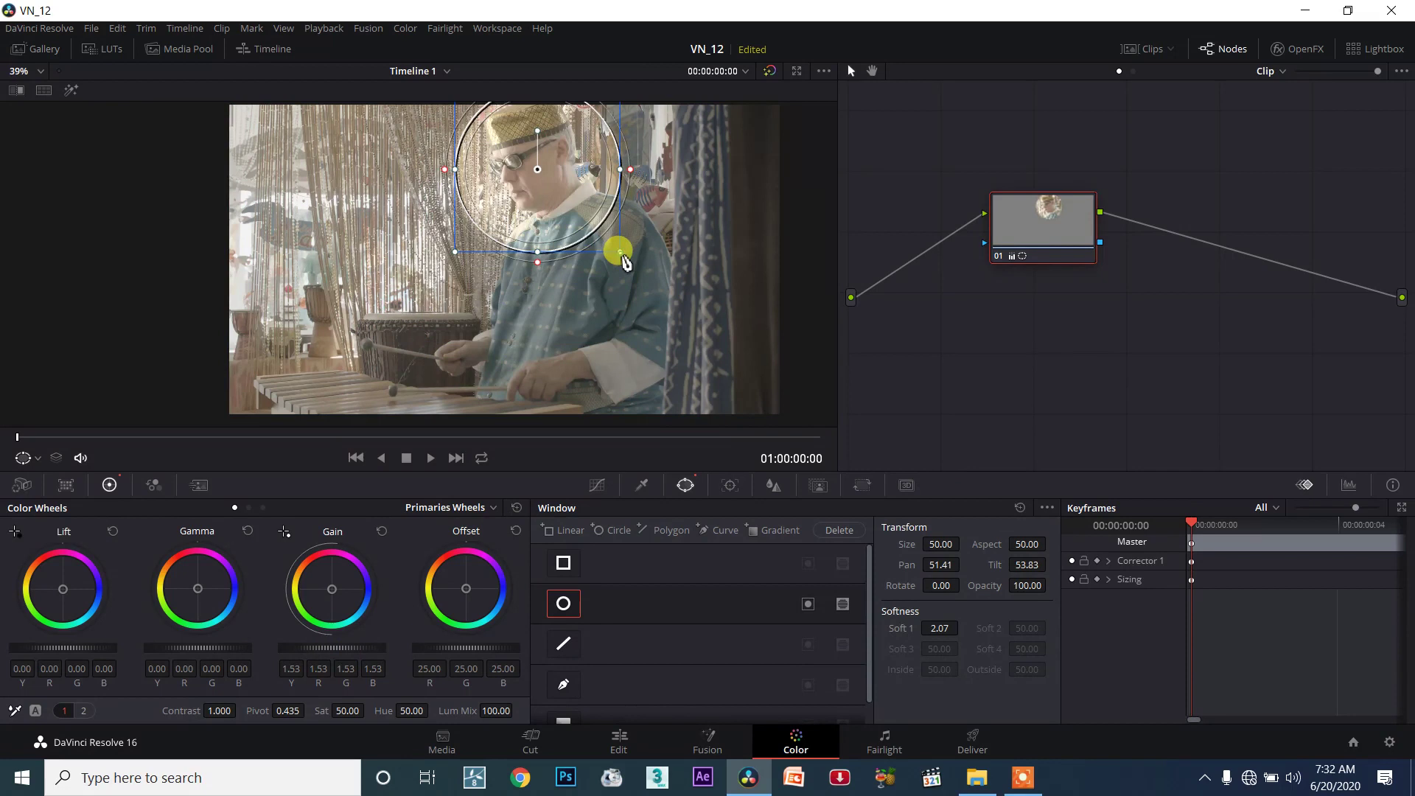
pyautogui.moveTo(623, 257); pyautogui.dragTo(586, 225)
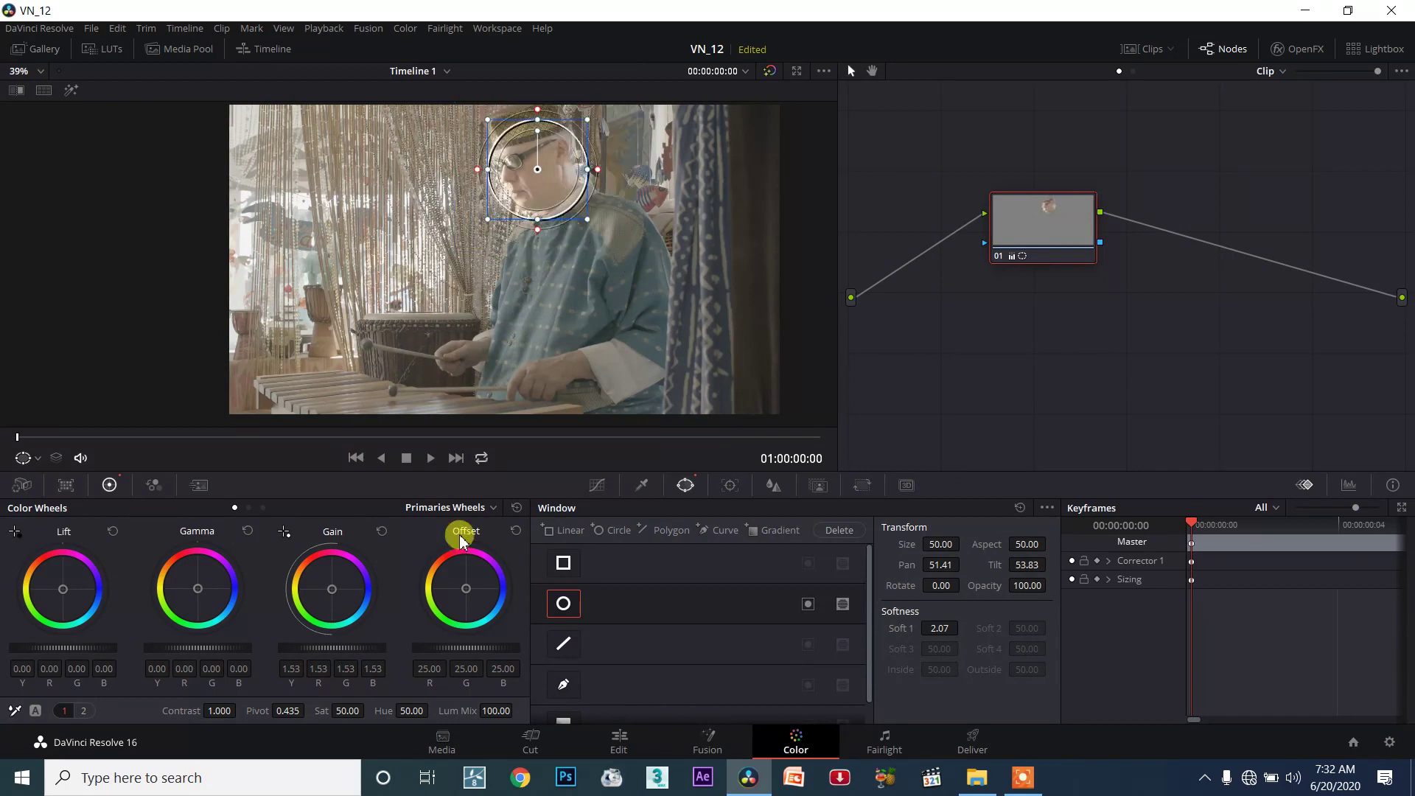
pyautogui.click(562, 605)
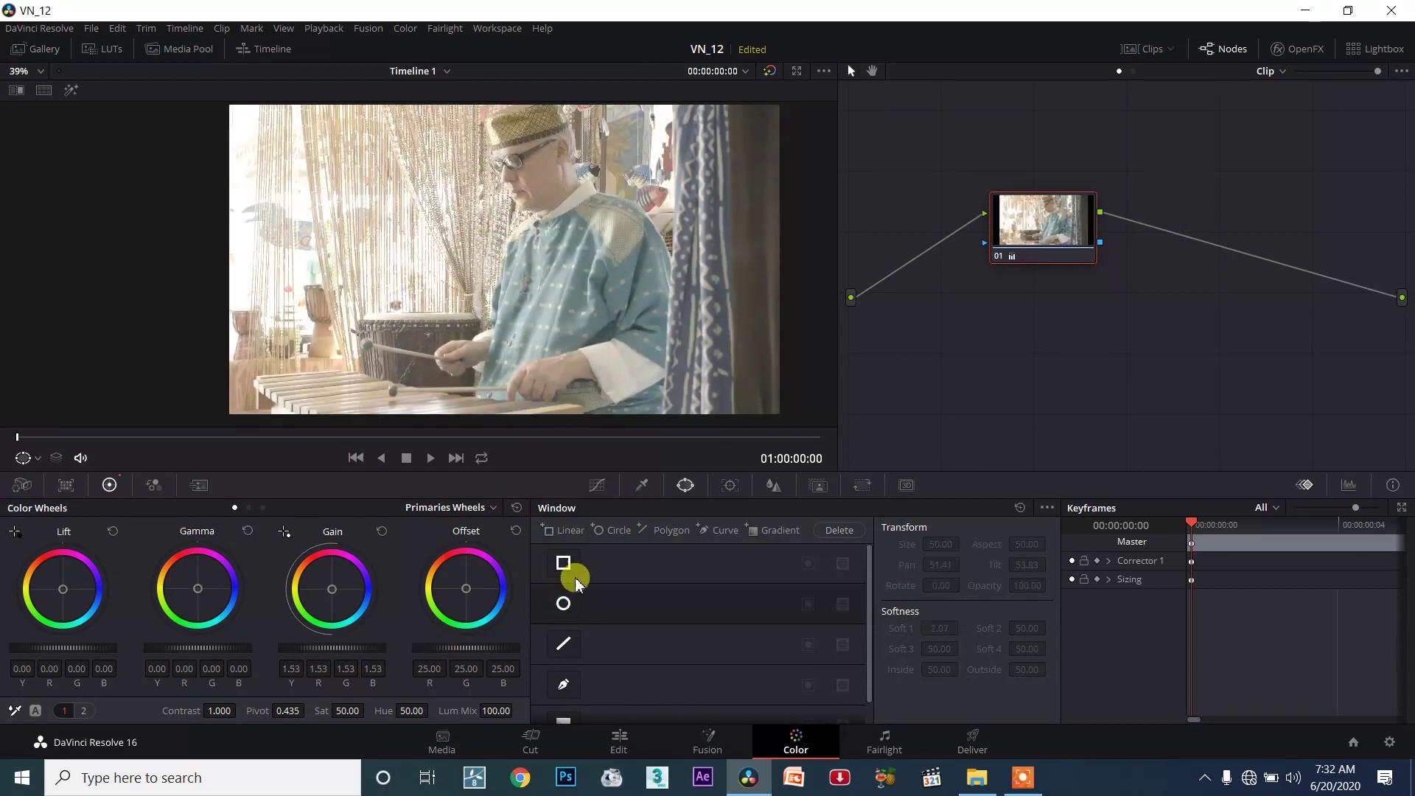
# Step: Re-enable node 01's circle window, comparing it on and off over the face
pyautogui.click(565, 605)
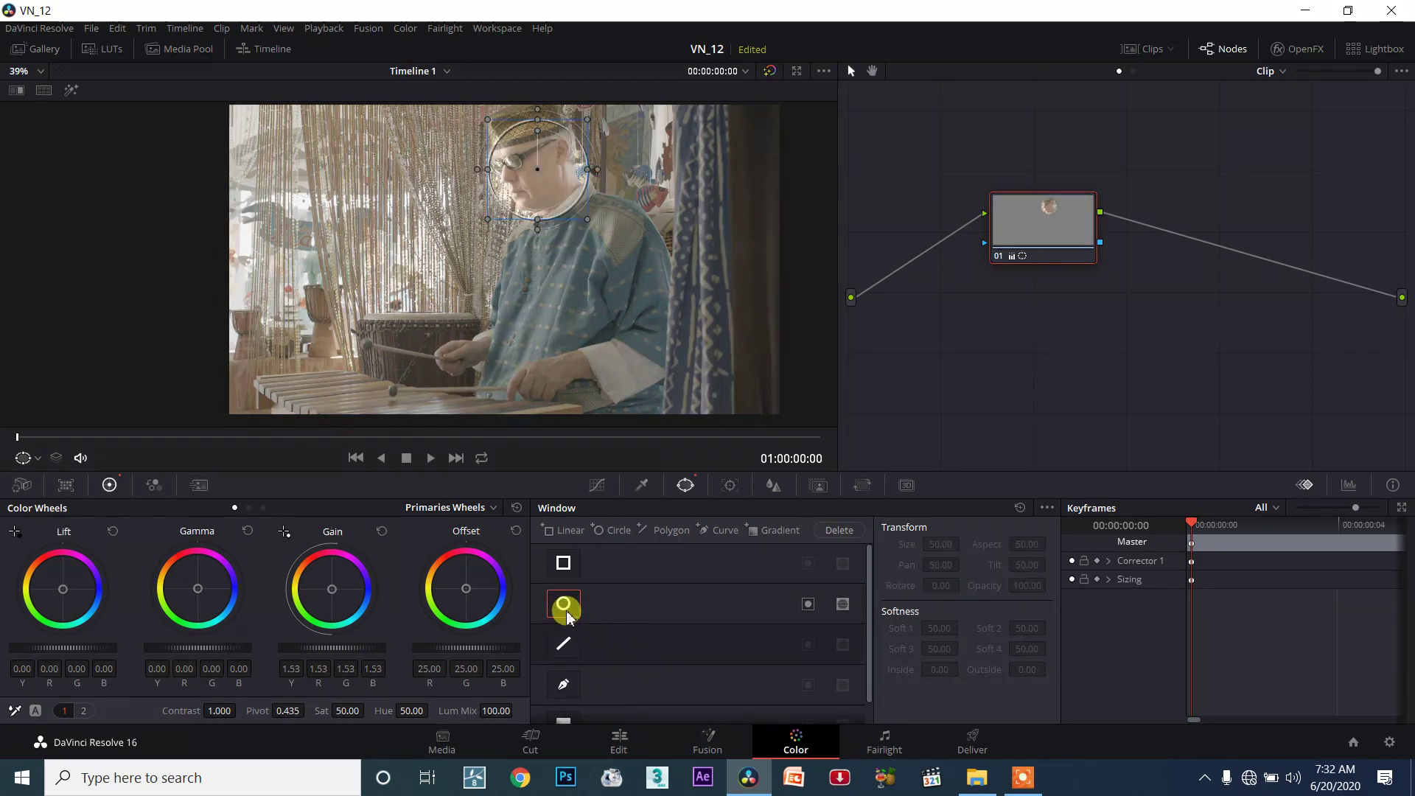
pyautogui.moveTo(1033, 246); pyautogui.dragTo(992, 273)
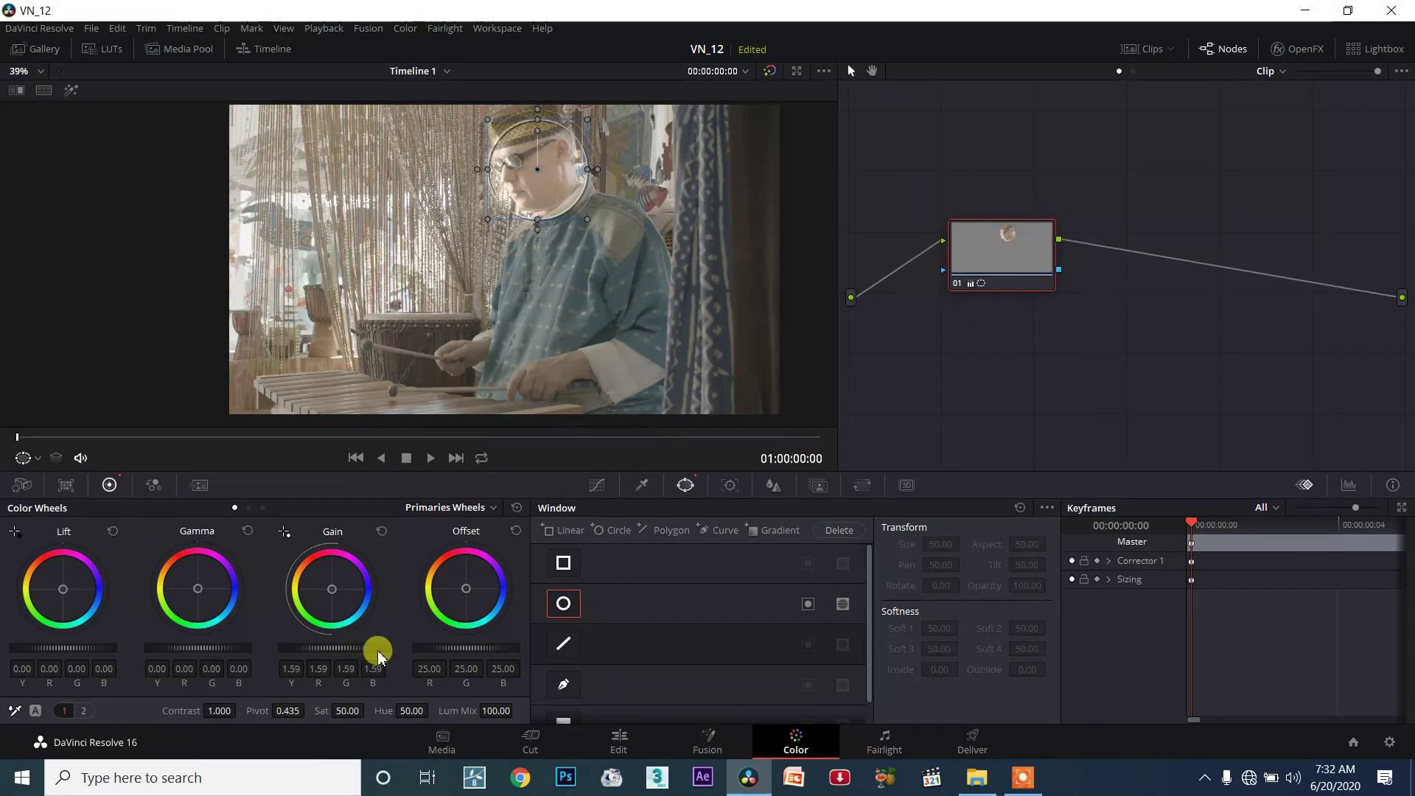
pyautogui.click(564, 605)
pyautogui.click(563, 604)
pyautogui.click(564, 604)
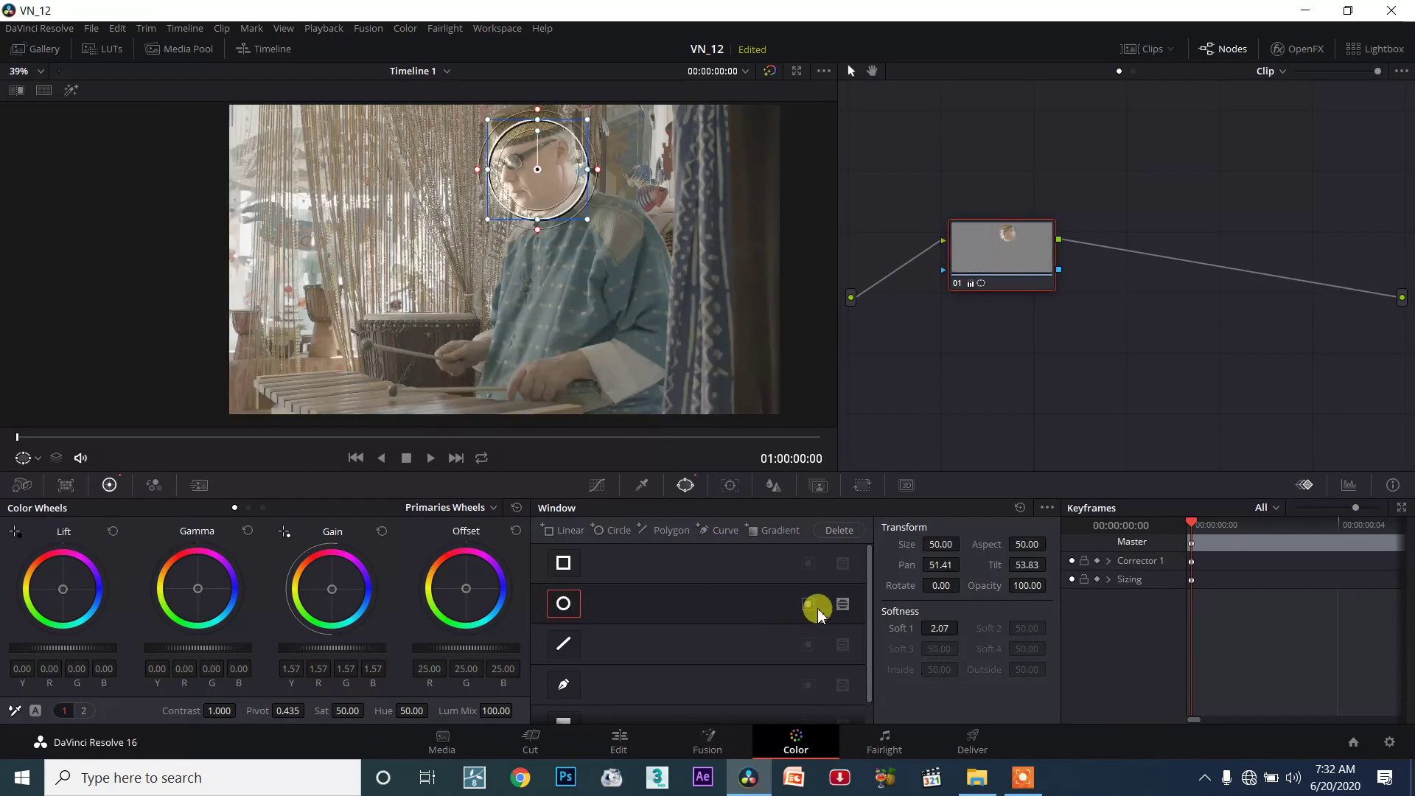
# Step: Compare the inverted mask, leave it un-inverted, and raise node 01's gain to 1.61
pyautogui.click(818, 614)
pyautogui.click(816, 613)
pyautogui.click(816, 613)
pyautogui.click(816, 613)
pyautogui.click(815, 613)
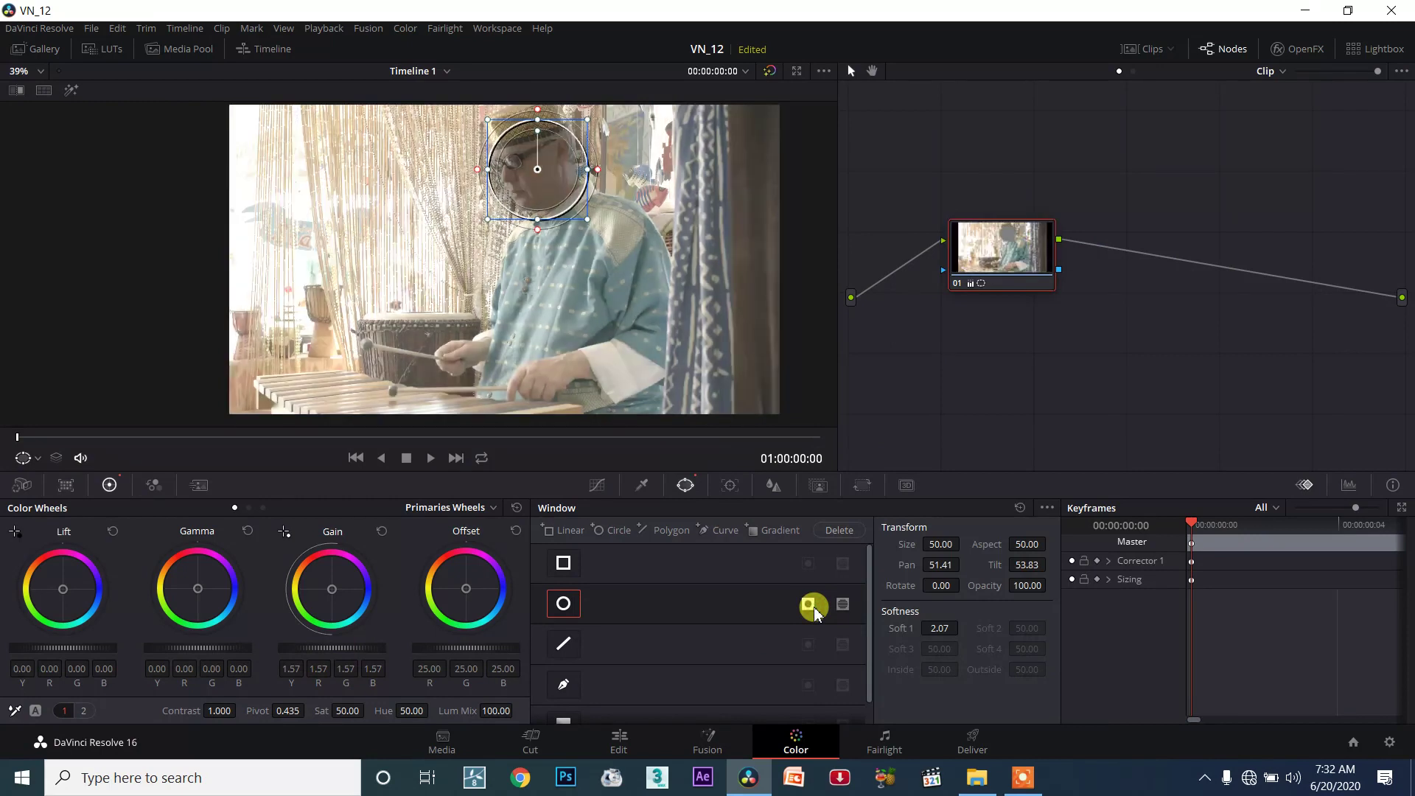
pyautogui.click(815, 613)
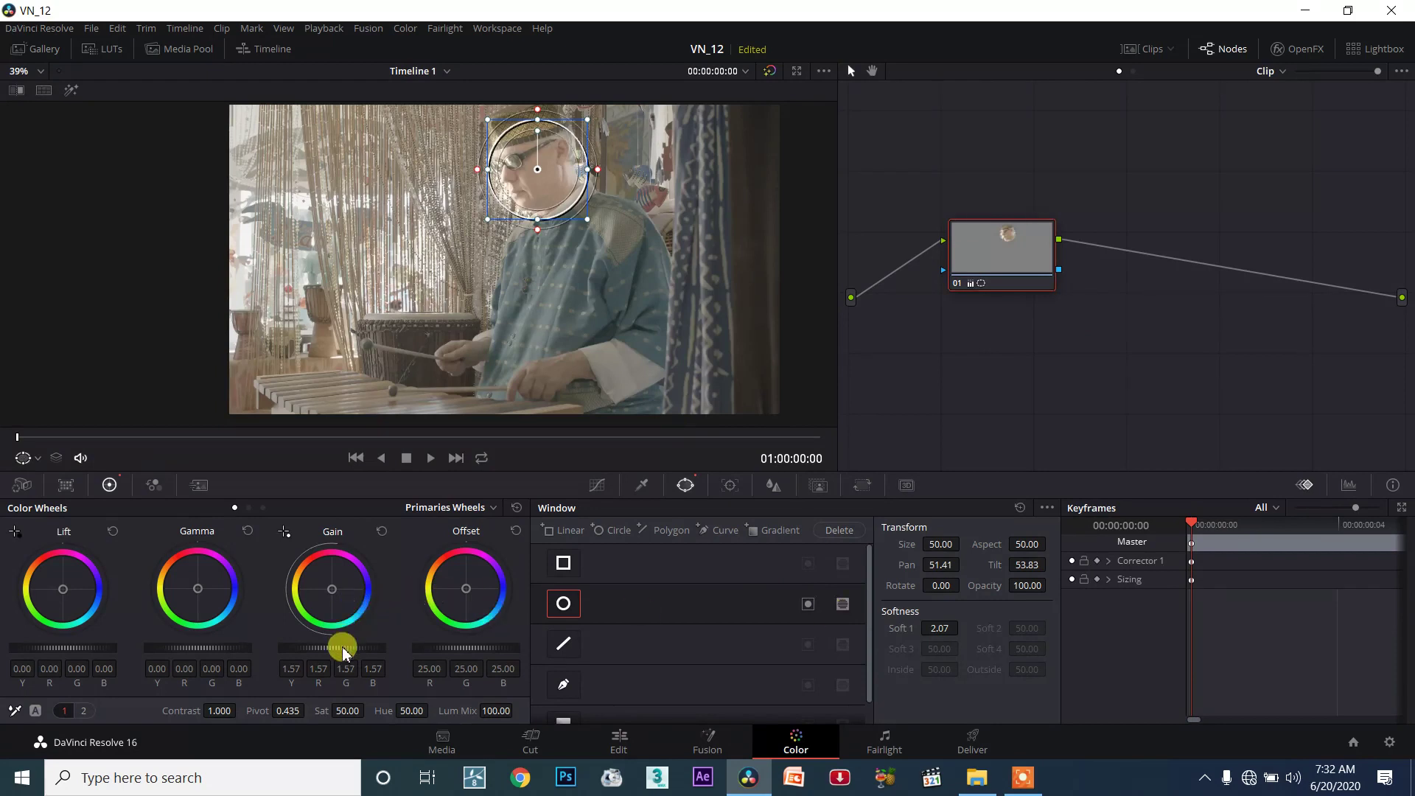
pyautogui.moveTo(341, 647); pyautogui.dragTo(344, 647)
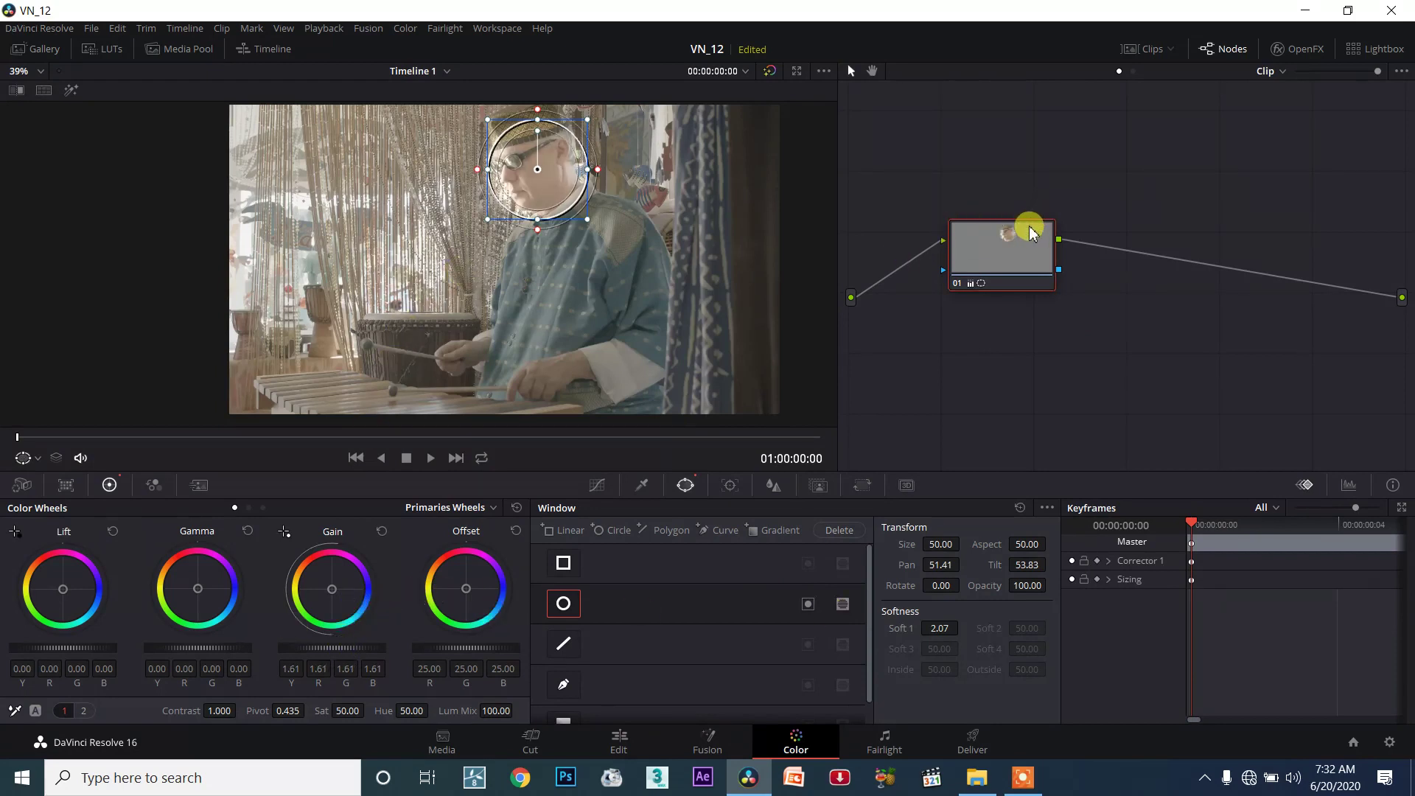
# Step: Add outside node 02 after node 01 with orange gain 1.00/1.89/0.79/0.44
pyautogui.rightClick(1011, 259)
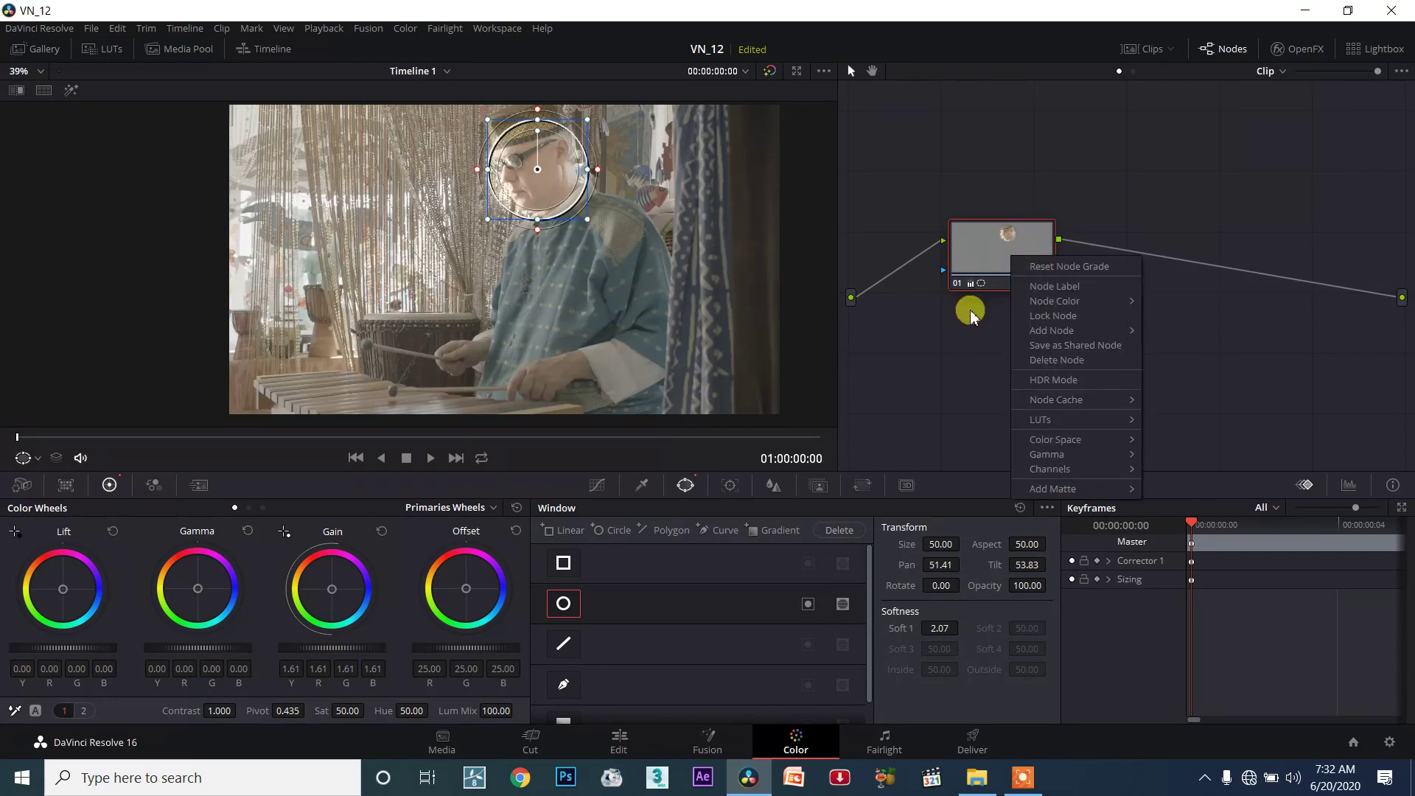
pyautogui.moveTo(1082, 333)
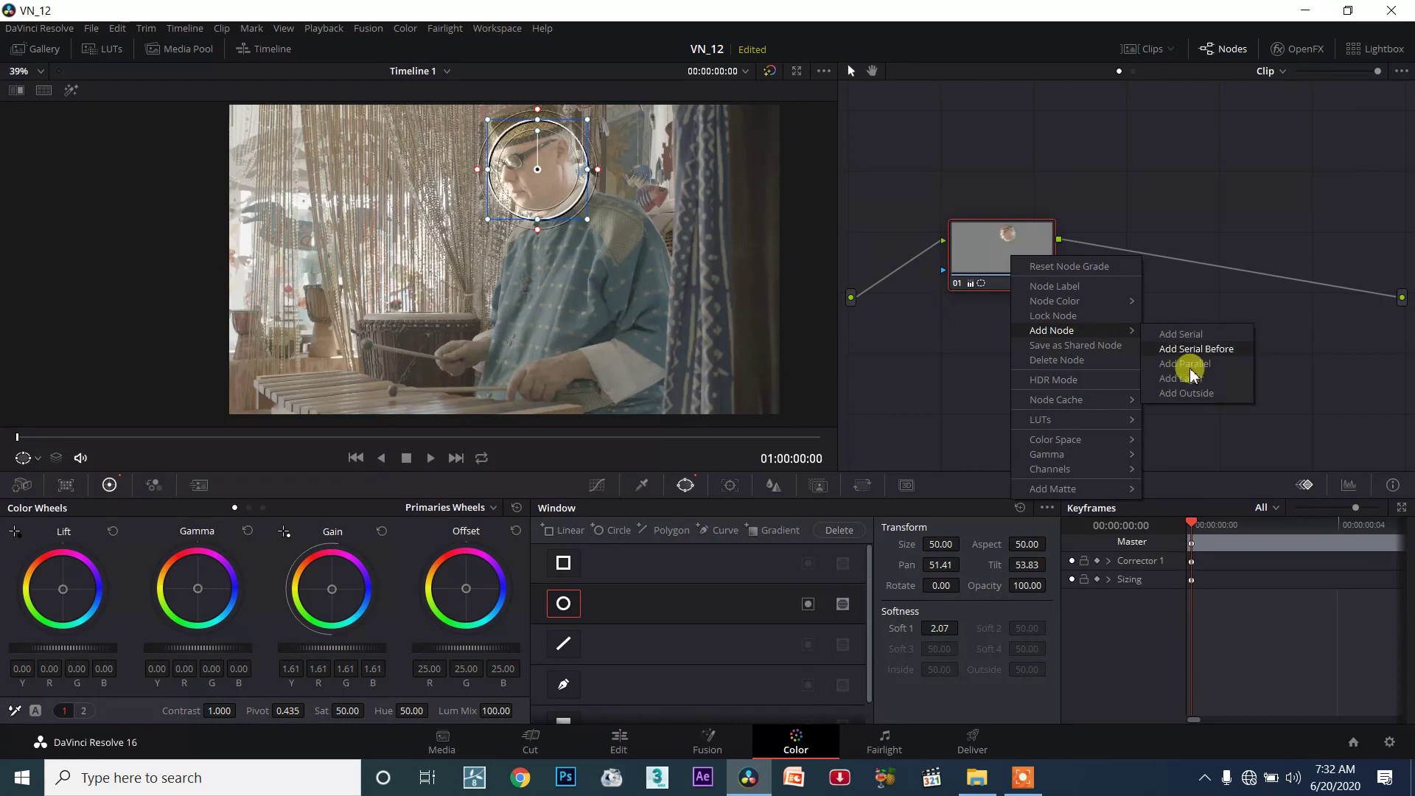
pyautogui.click(1182, 394)
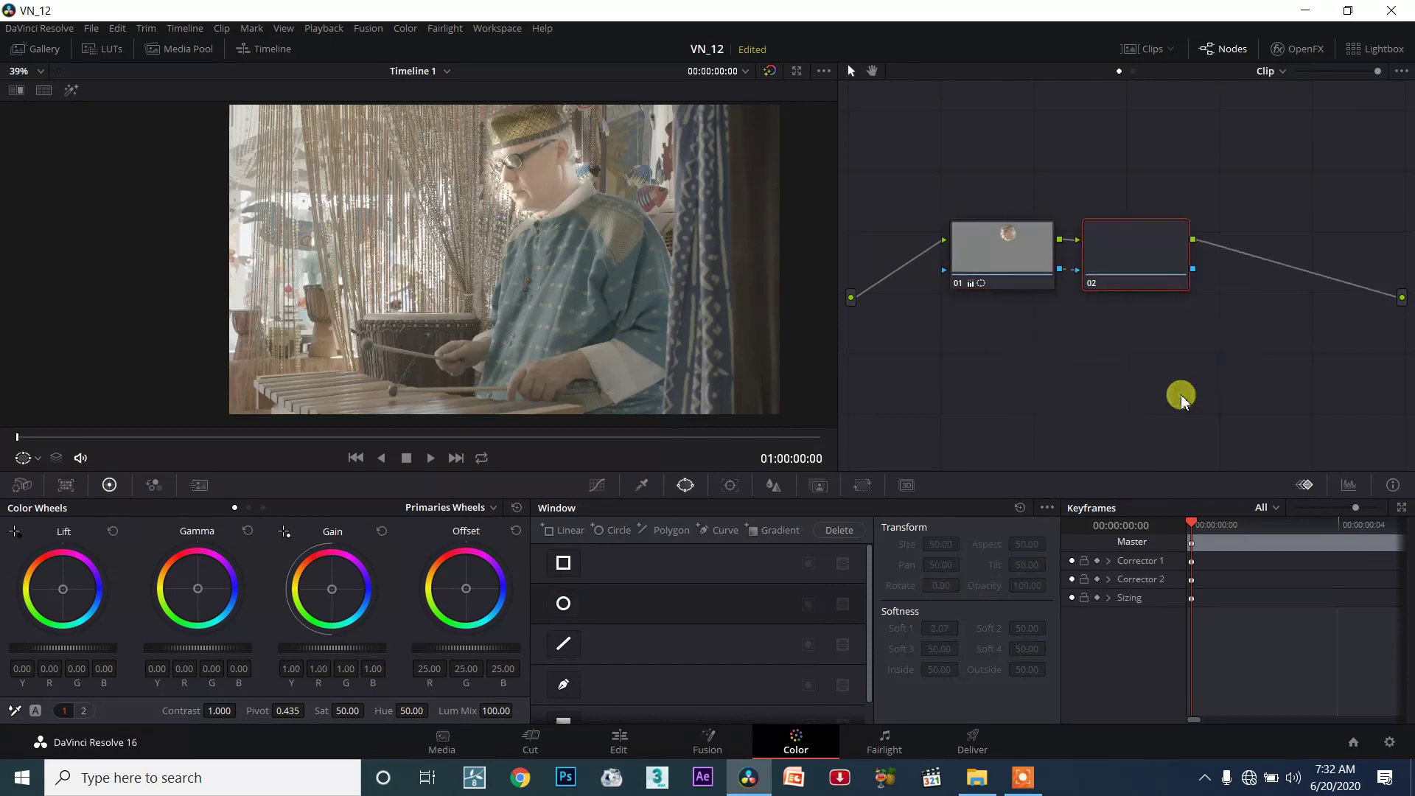
pyautogui.moveTo(1139, 239); pyautogui.dragTo(1172, 256)
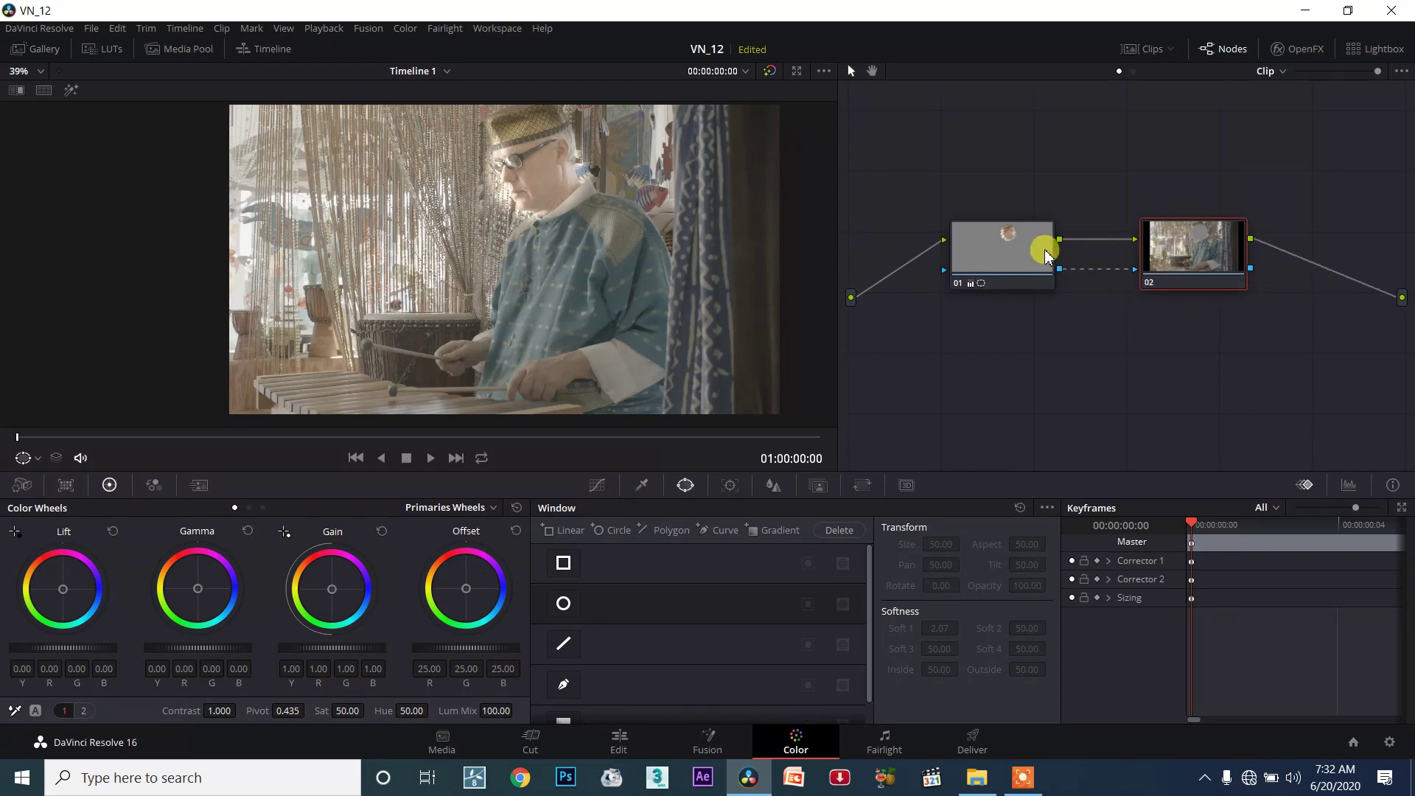
pyautogui.moveTo(1189, 255); pyautogui.dragTo(1213, 269)
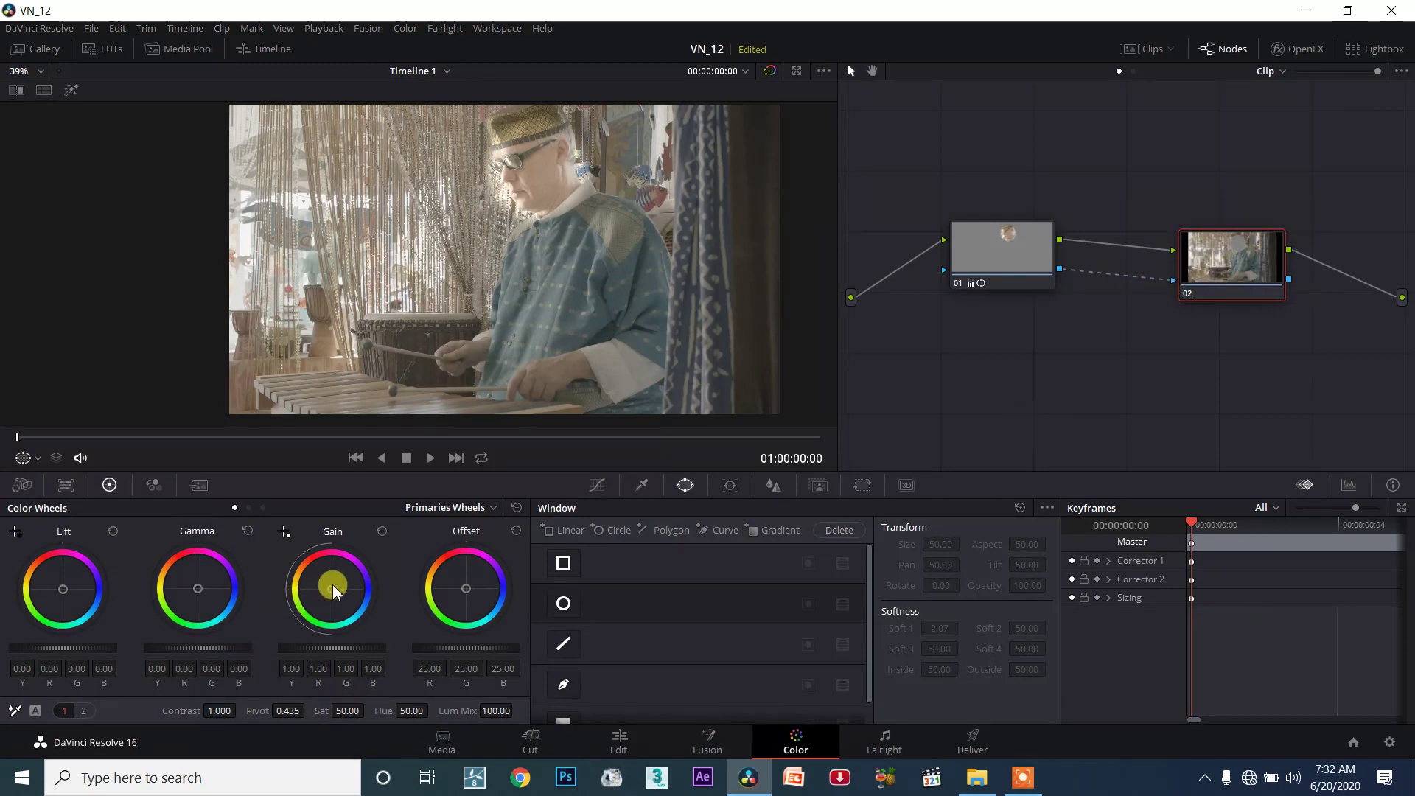
pyautogui.moveTo(326, 577); pyautogui.dragTo(341, 572)
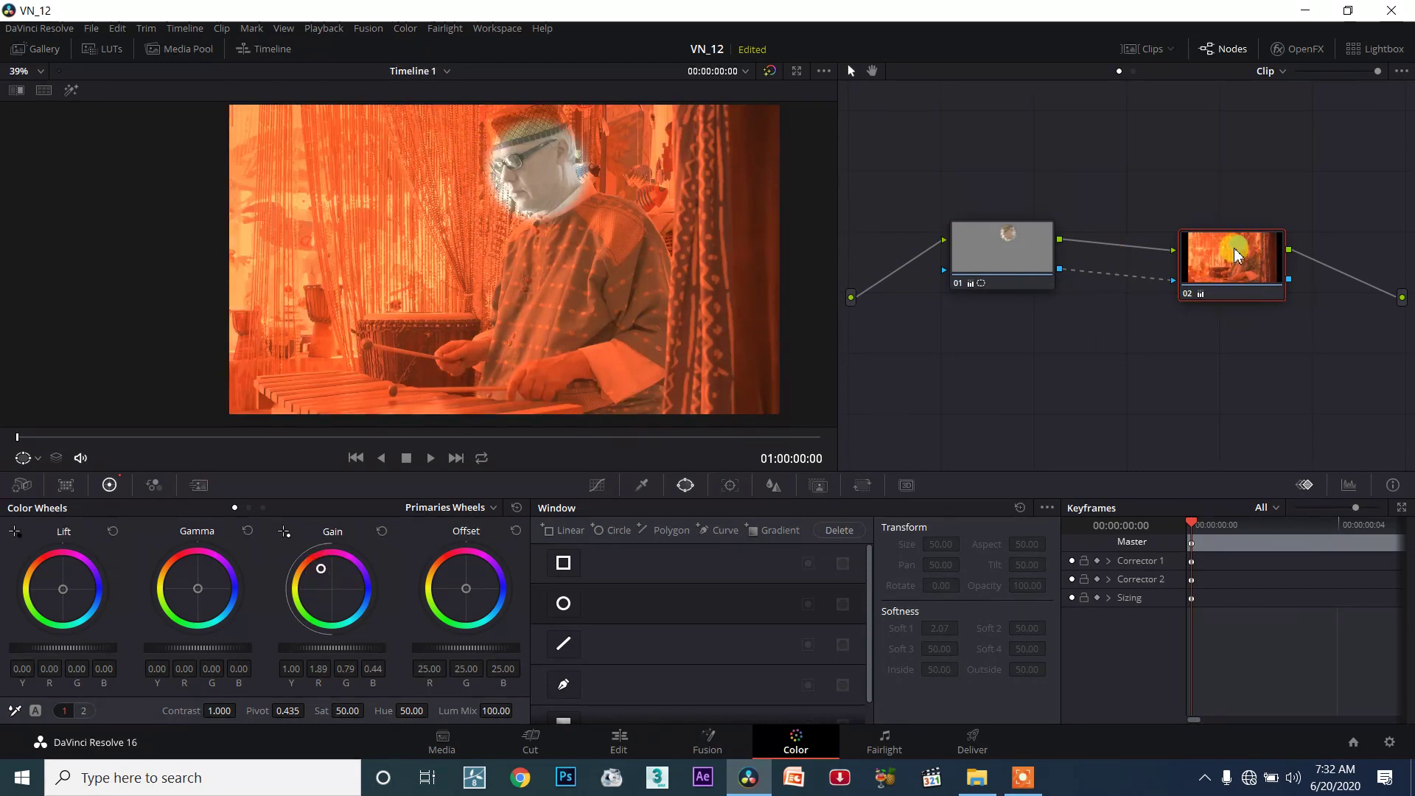
# Step: Raise node 01's gain to 2.45 and move its circle to pan 50.09, tilt 54.90
pyautogui.click(984, 235)
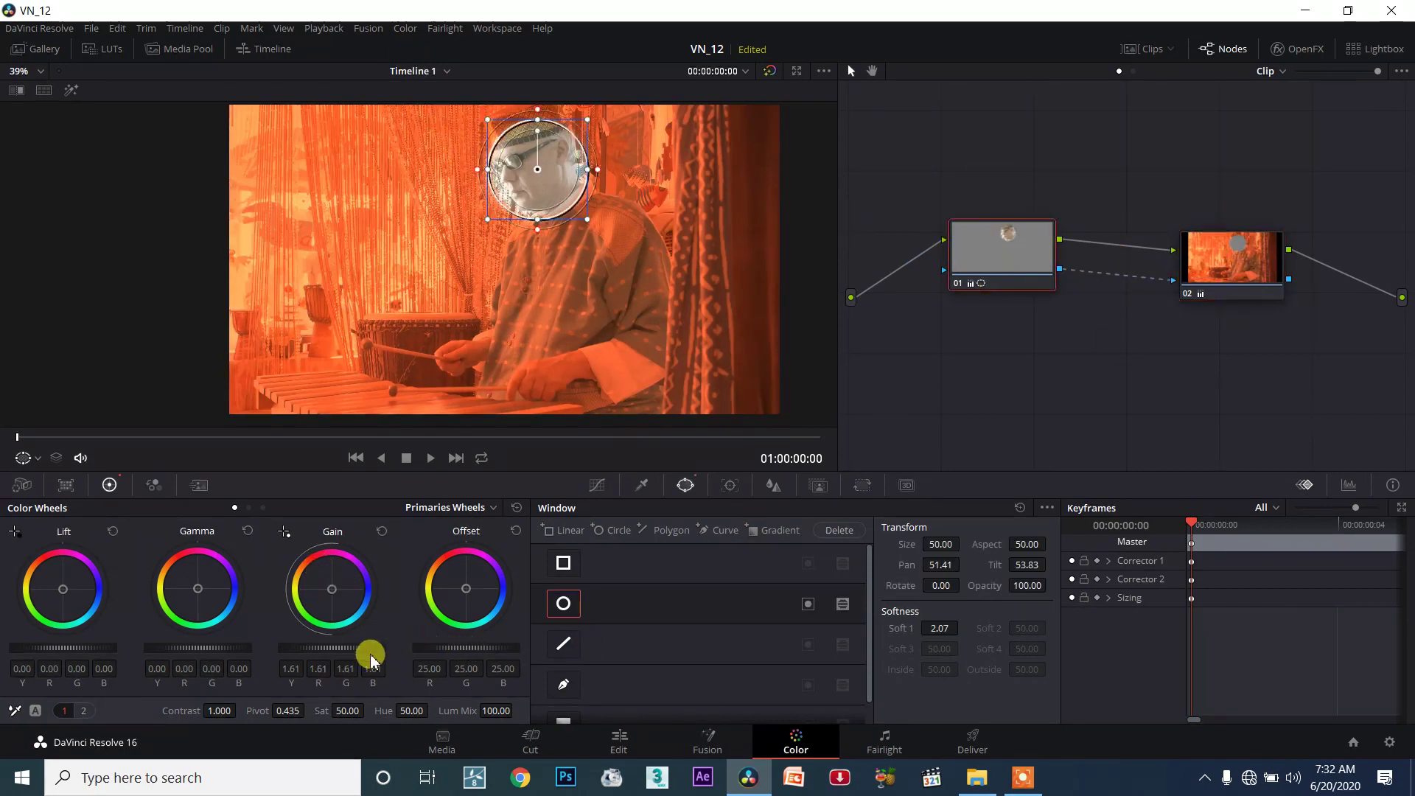
pyautogui.moveTo(346, 646); pyautogui.dragTo(372, 646)
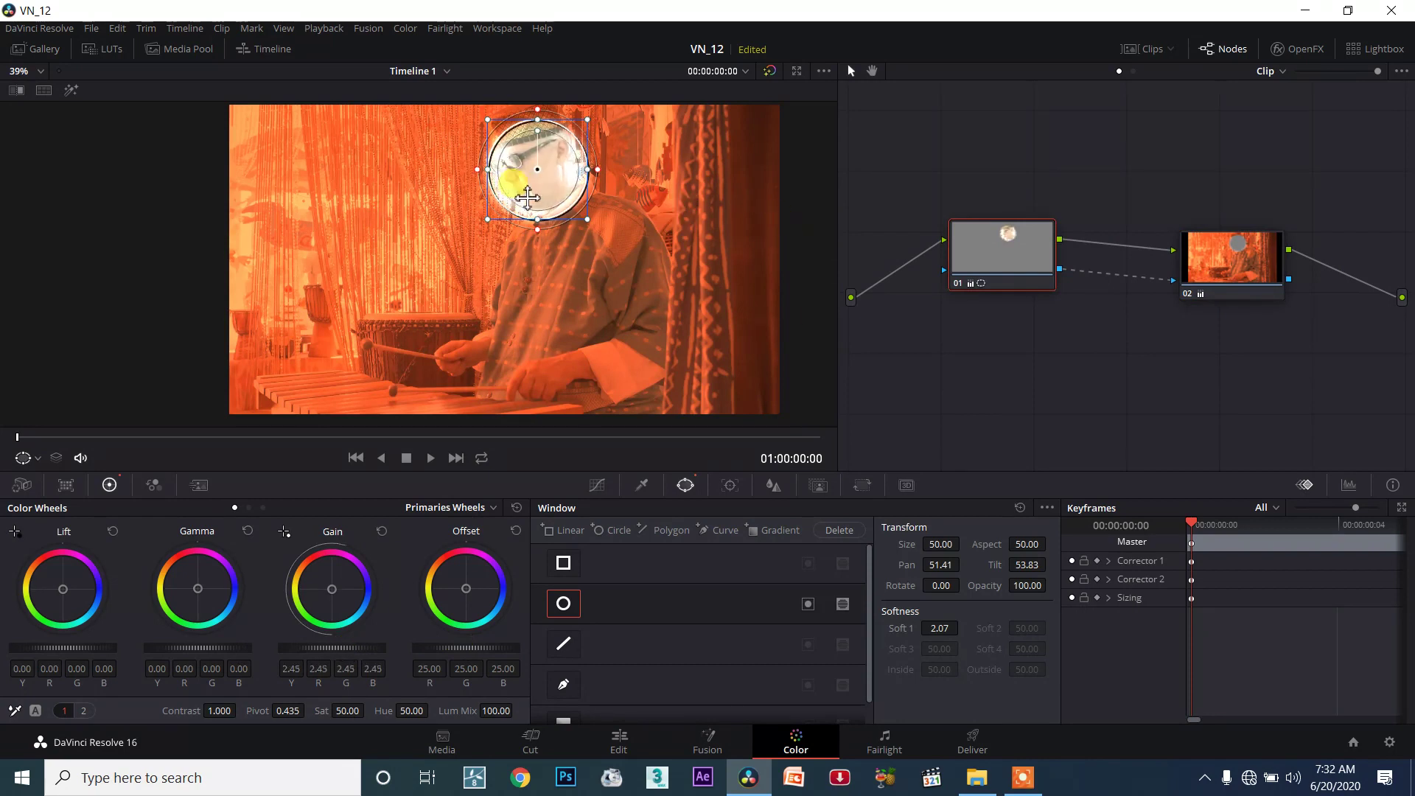
pyautogui.moveTo(543, 167)
pyautogui.mouseDown()
pyautogui.moveTo(430, 296)
pyautogui.moveTo(483, 169)
pyautogui.moveTo(547, 217)
pyautogui.moveTo(480, 358)
pyautogui.moveTo(478, 251)
pyautogui.moveTo(557, 260)
pyautogui.moveTo(569, 243)
pyautogui.moveTo(536, 157)
pyautogui.mouseUp()
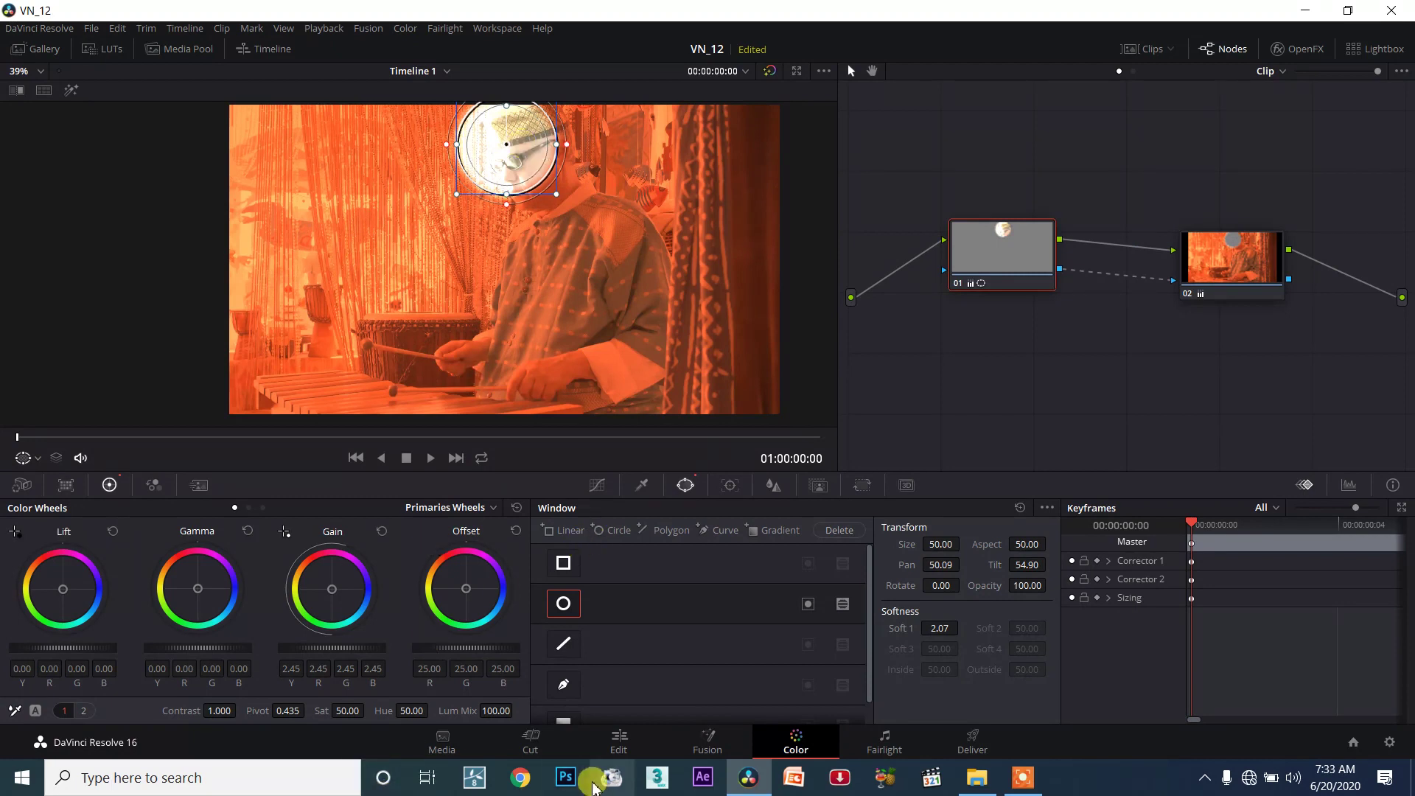
# Step: Move node 01's circle window onto the left curtain at pan 46.80, tilt 50.44
pyautogui.rightClick(1021, 262)
pyautogui.moveTo(1072, 338)
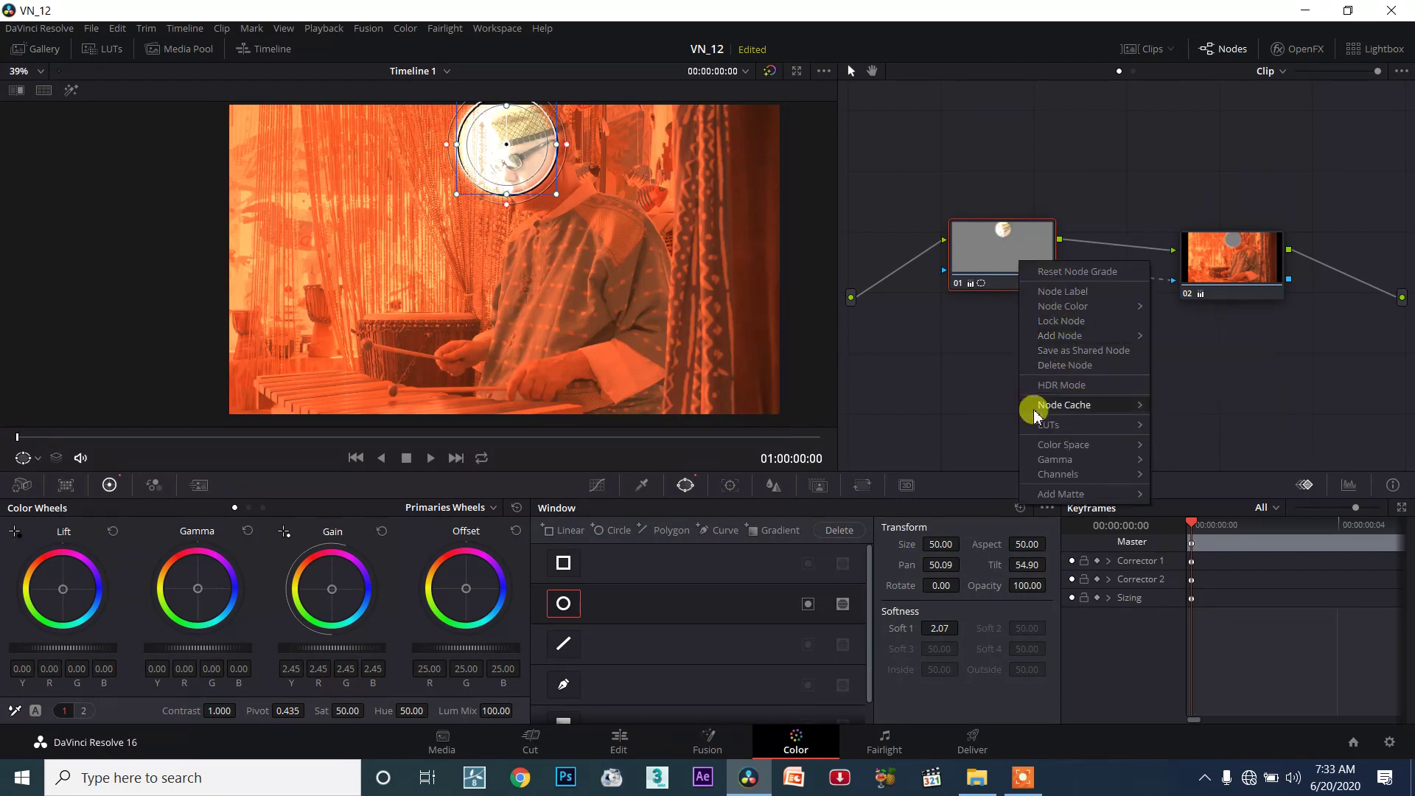
pyautogui.moveTo(496, 161); pyautogui.dragTo(427, 260)
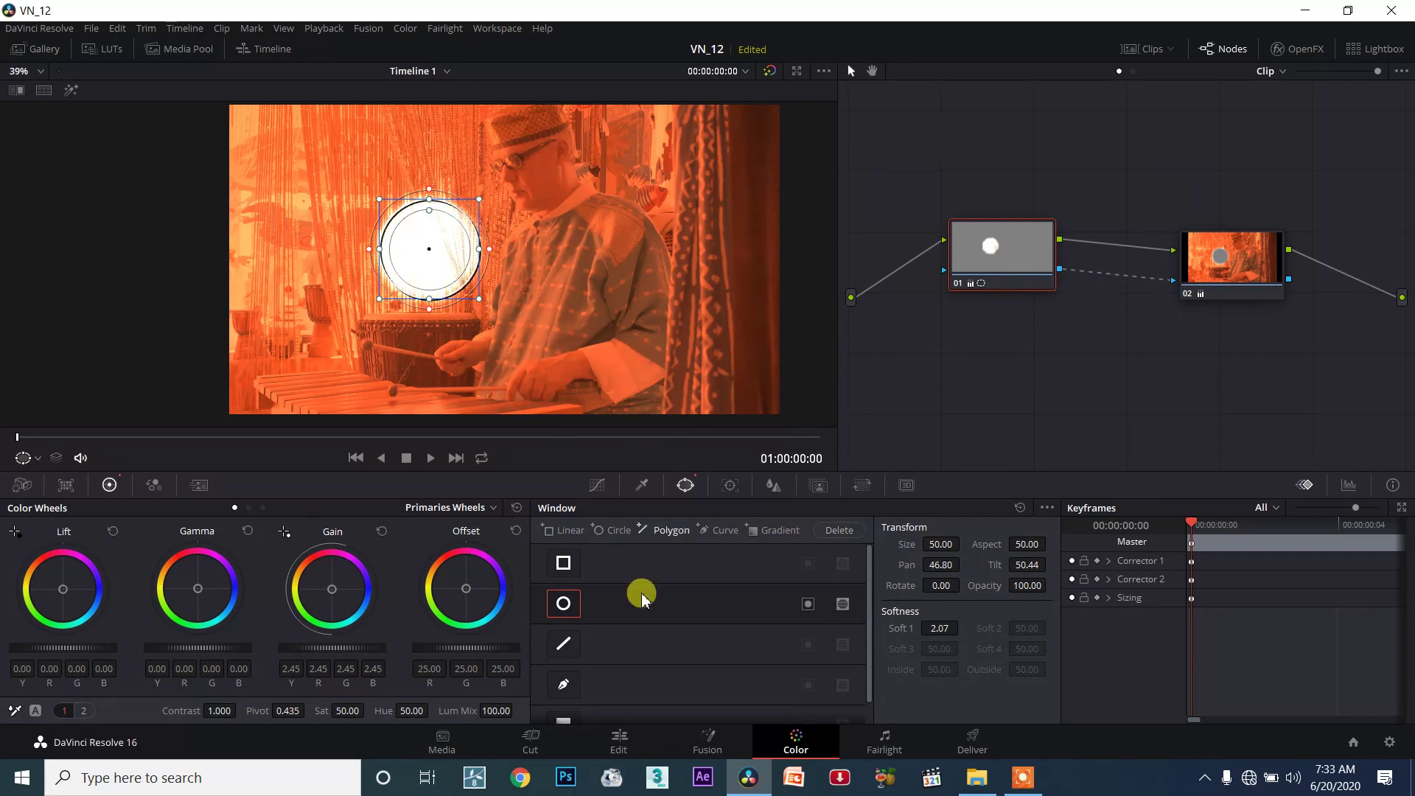
pyautogui.click(1023, 789)
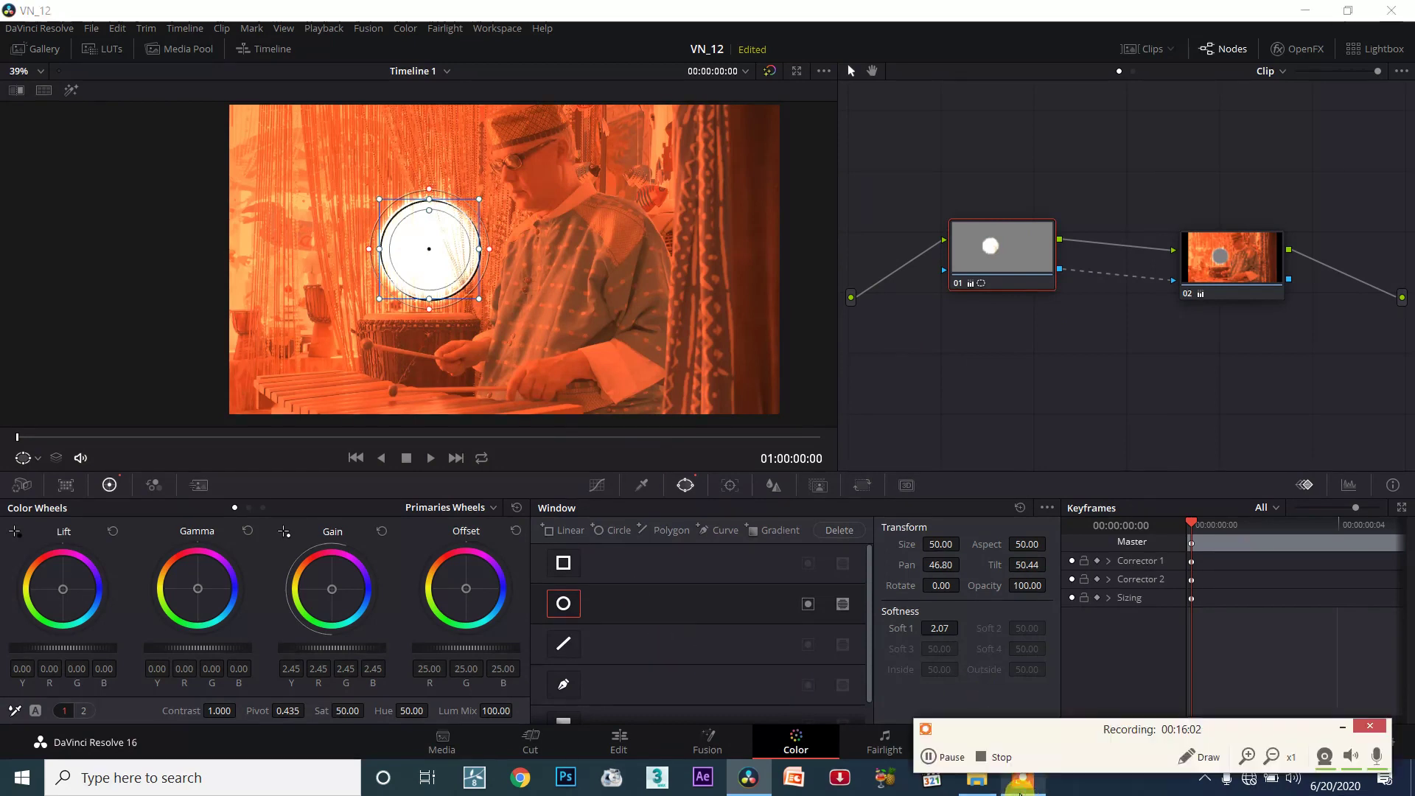